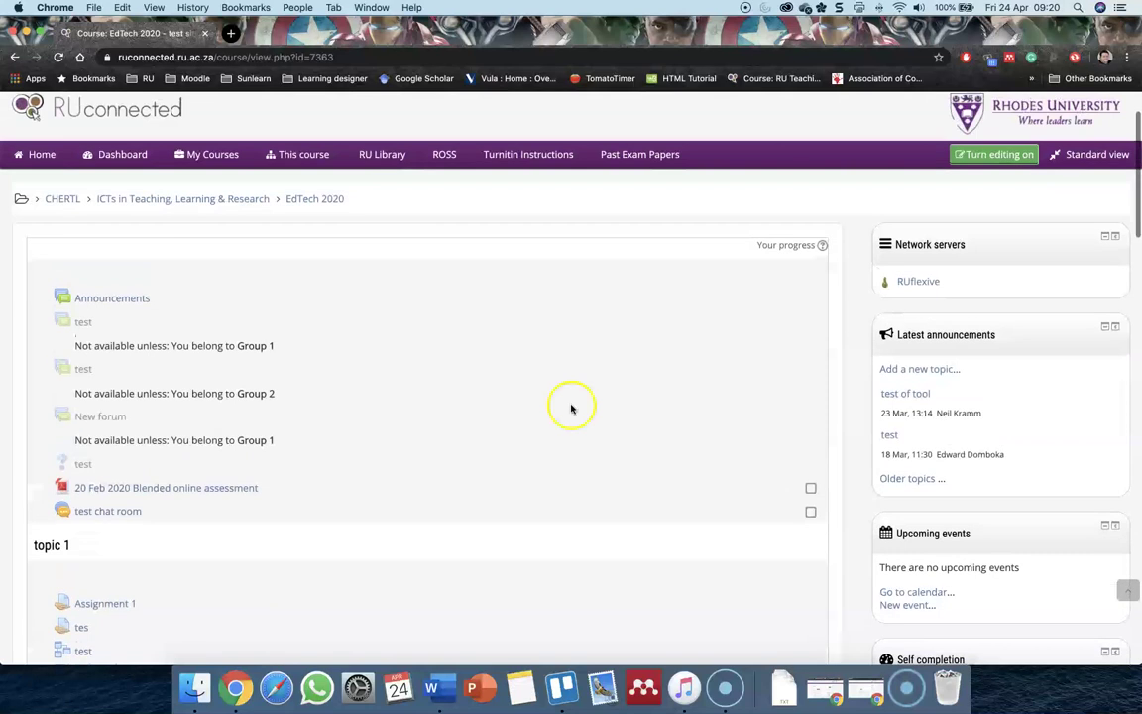
Turn on editing for the EdTech 2020 course and look through its topic sections.
click(981, 169)
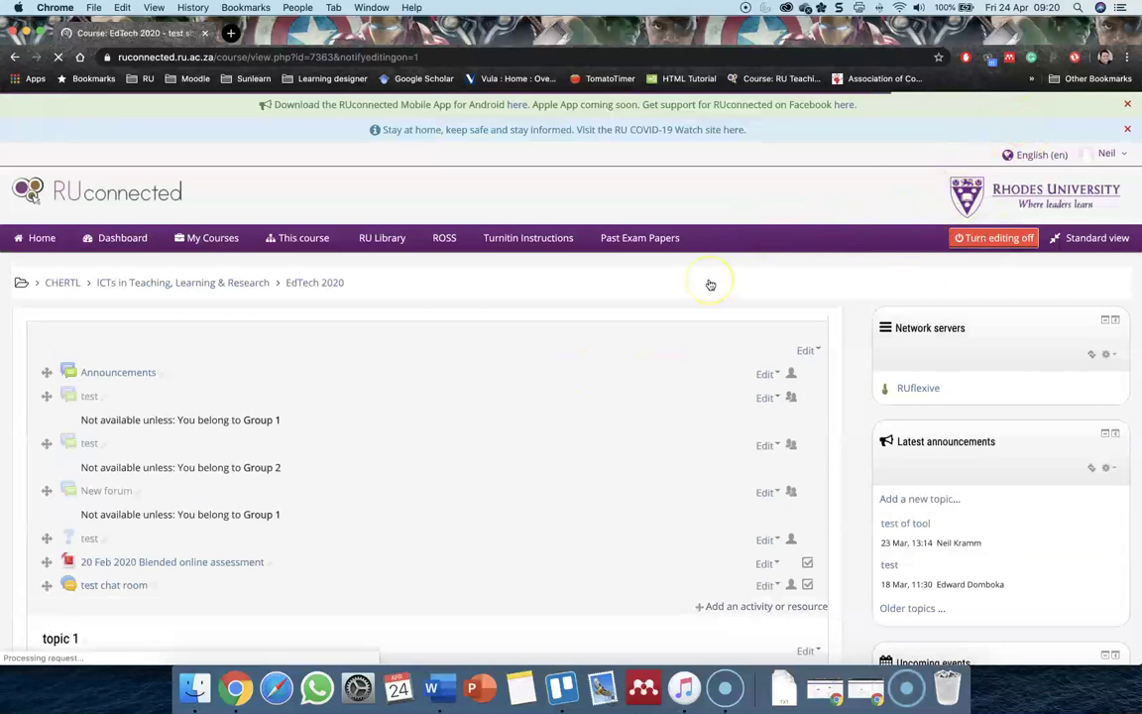
scroll(710, 285, down, 3)
scroll(709, 285, down, 5)
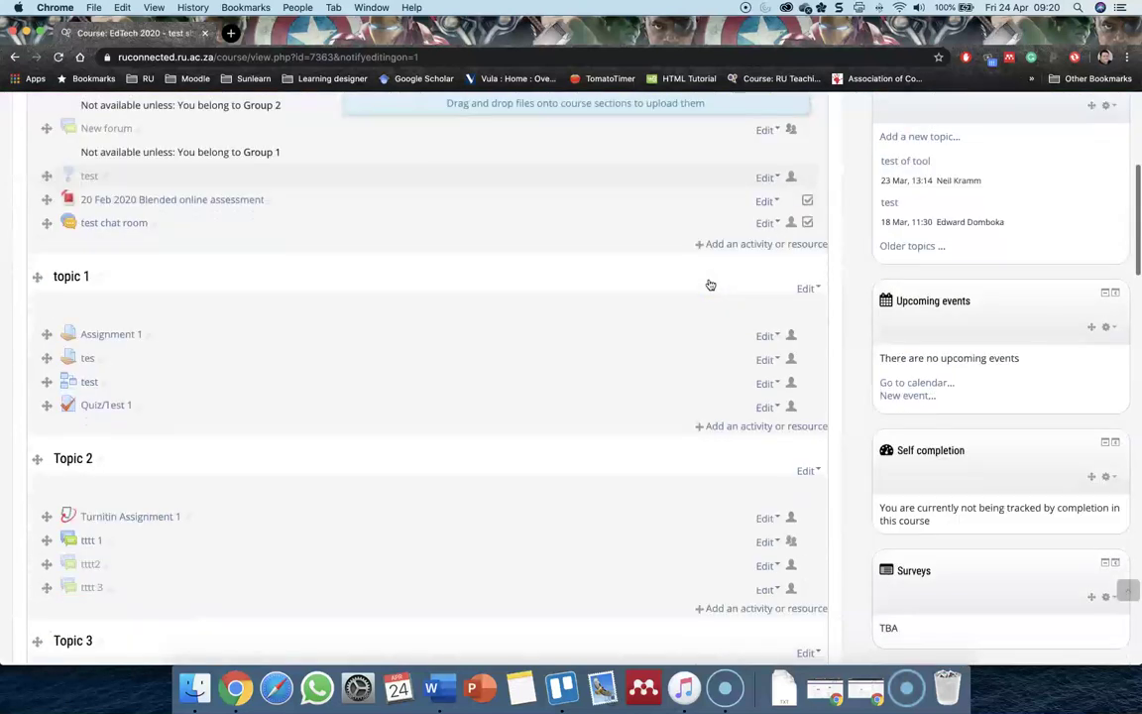
scroll(709, 285, down, 2)
scroll(709, 284, down, 3)
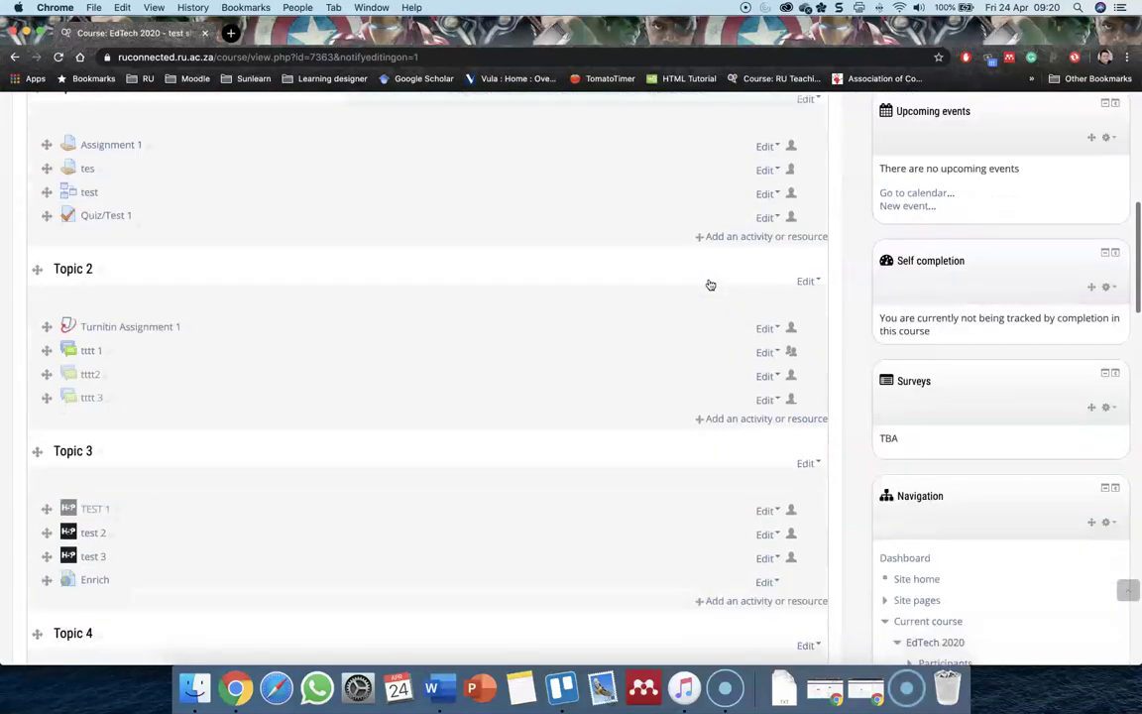
scroll(710, 284, down, 2)
scroll(710, 284, down, 3)
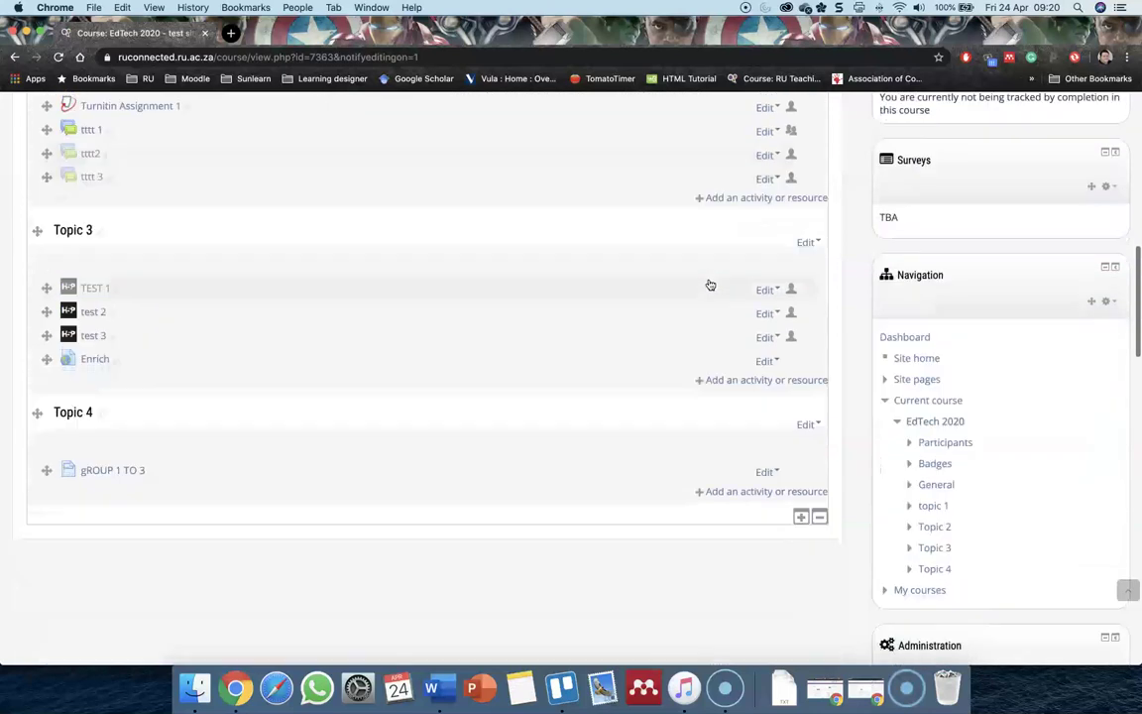
click(711, 300)
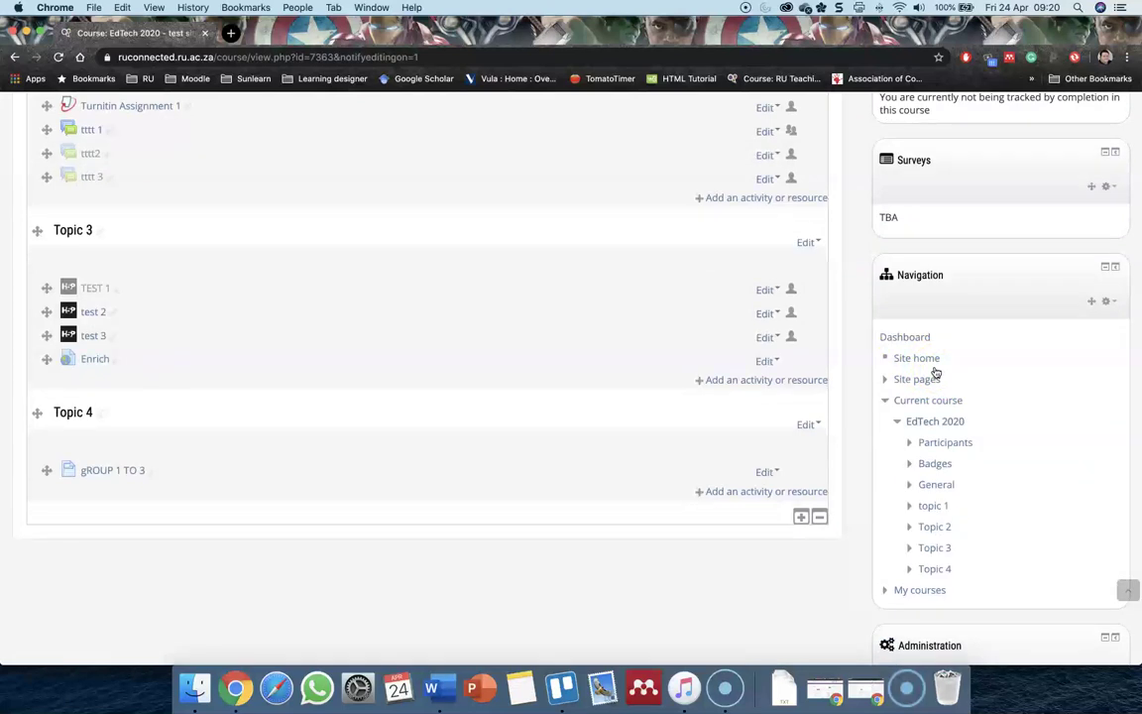
Open the question bank's Categories page from the course administration options.
click(931, 422)
scroll(931, 422, down, 5)
scroll(931, 422, down, 4)
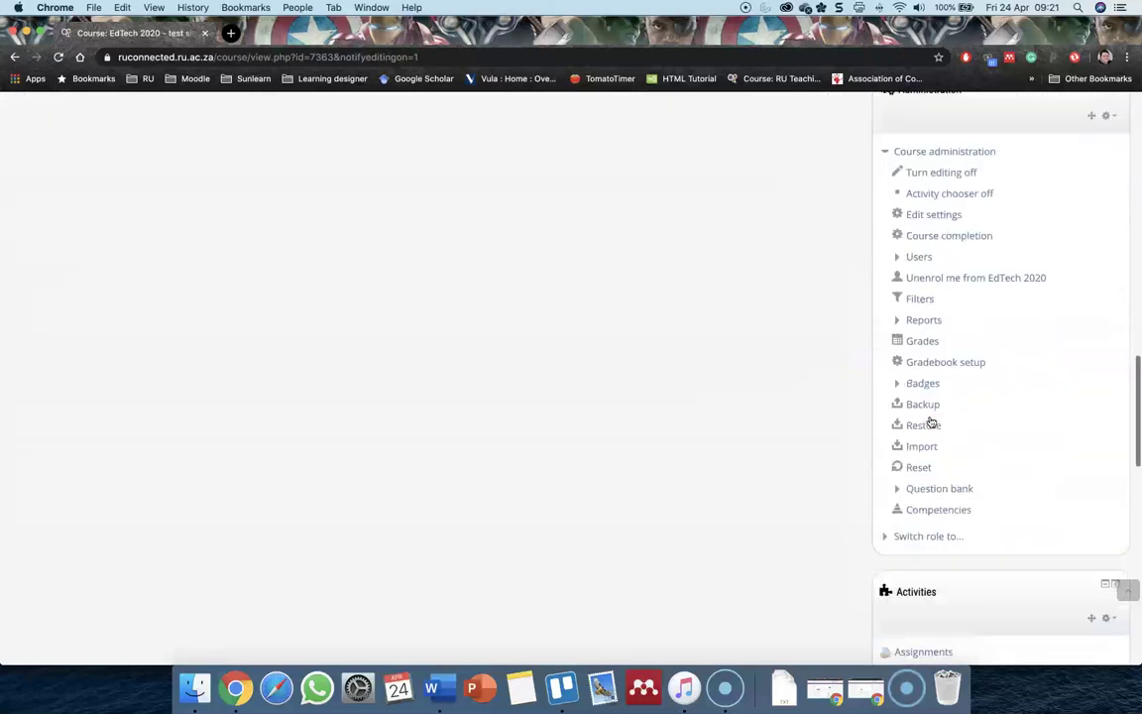
scroll(932, 422, down, 1)
click(898, 481)
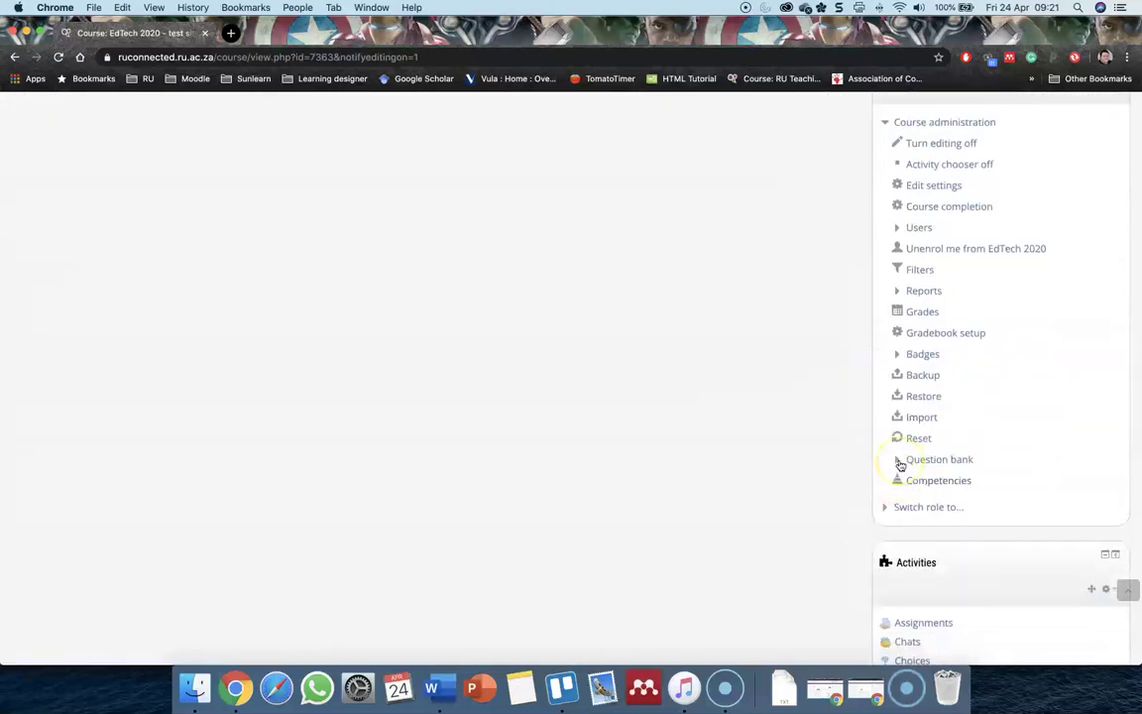
click(898, 461)
click(971, 481)
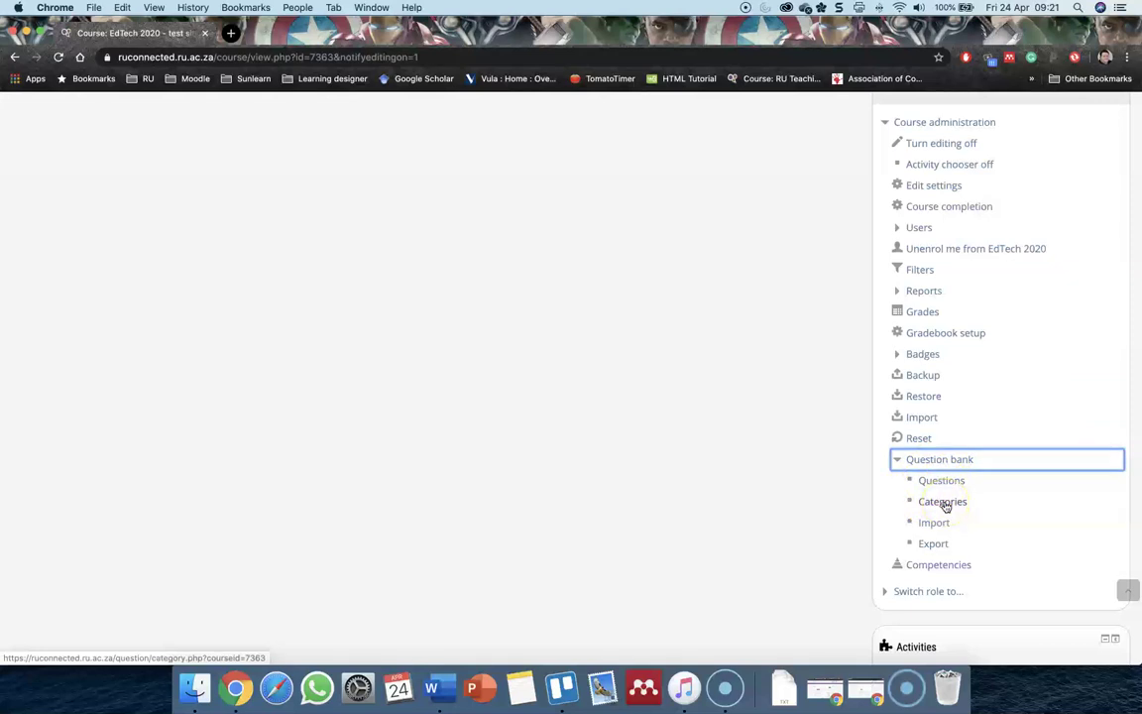
click(943, 502)
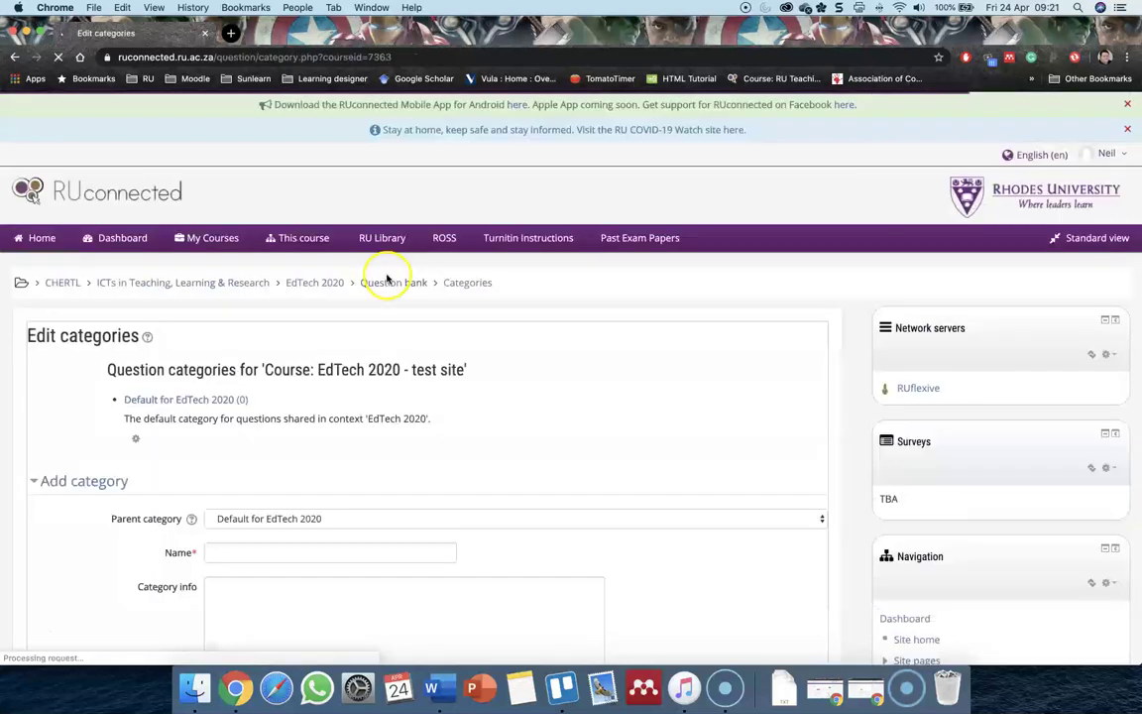
Choose Default for EdTech 2020 as the parent category for the new question category.
scroll(512, 424, down, 2)
scroll(511, 424, down, 3)
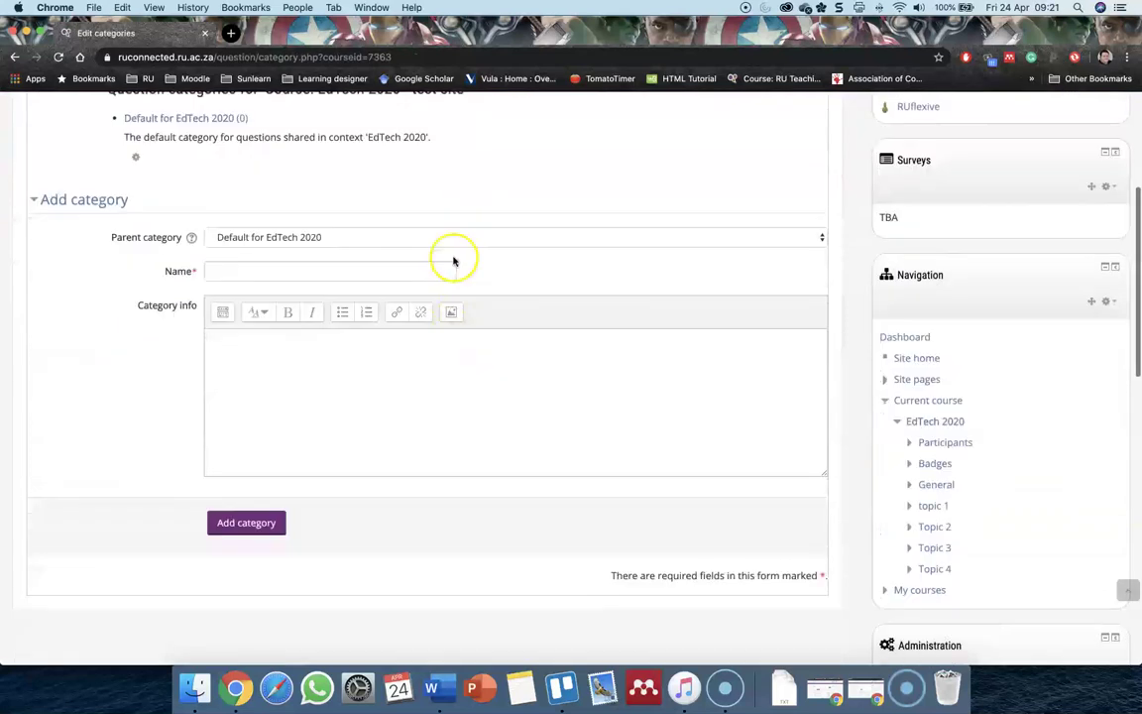
click(462, 238)
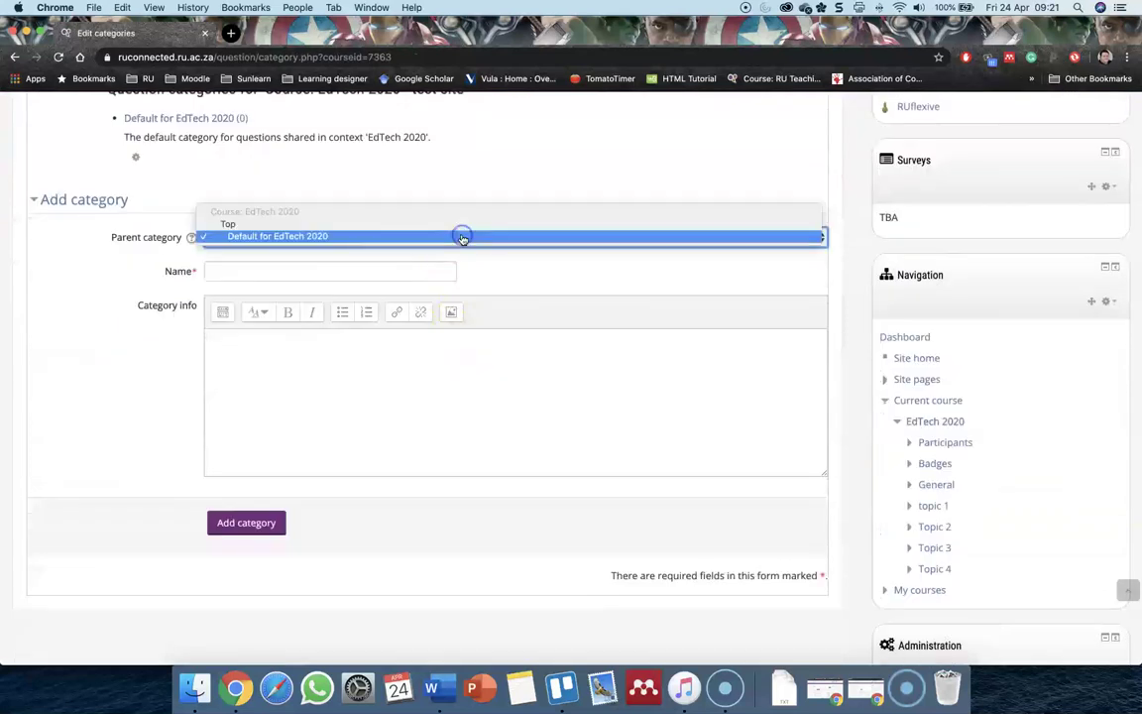
click(297, 240)
Name the new question category "Quiz of quizes" and add it to the course's question bank.
click(385, 271)
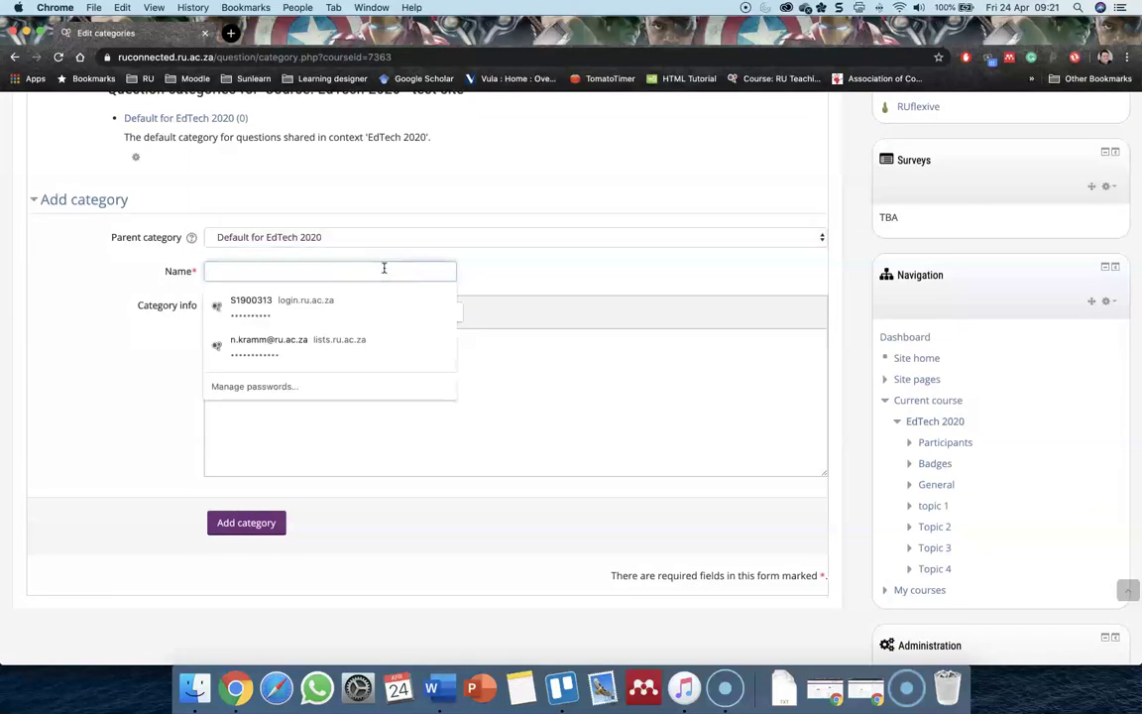
text(Quiz)
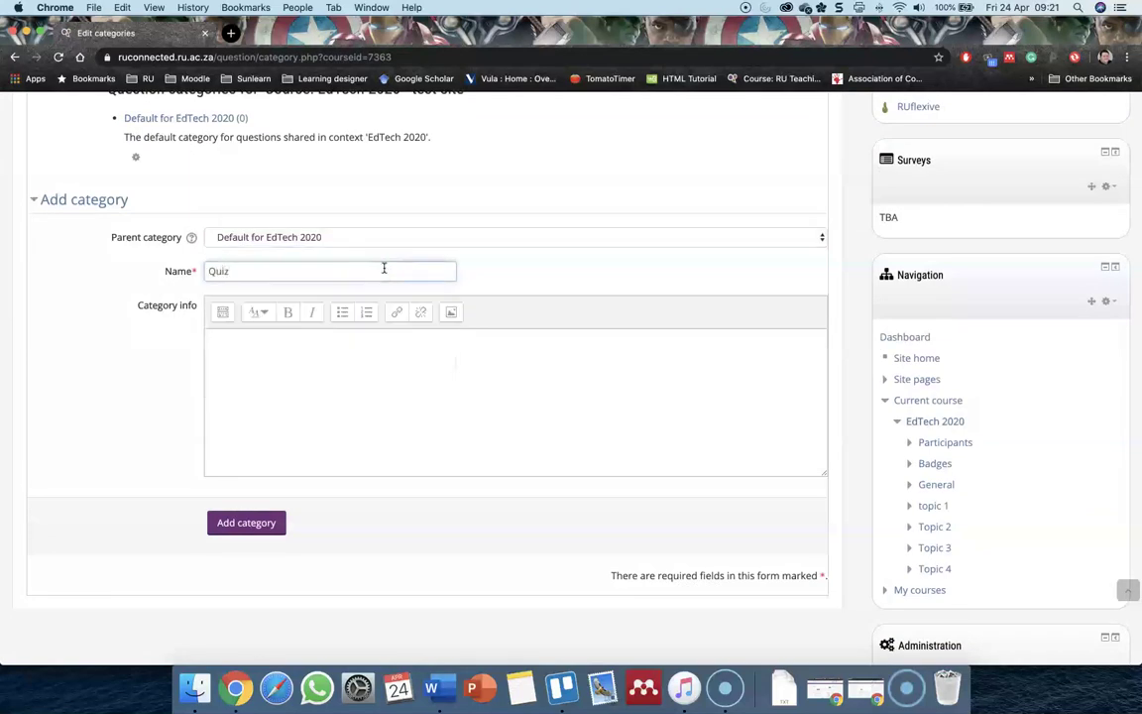
click(226, 278)
text(of quizes)
click(187, 278)
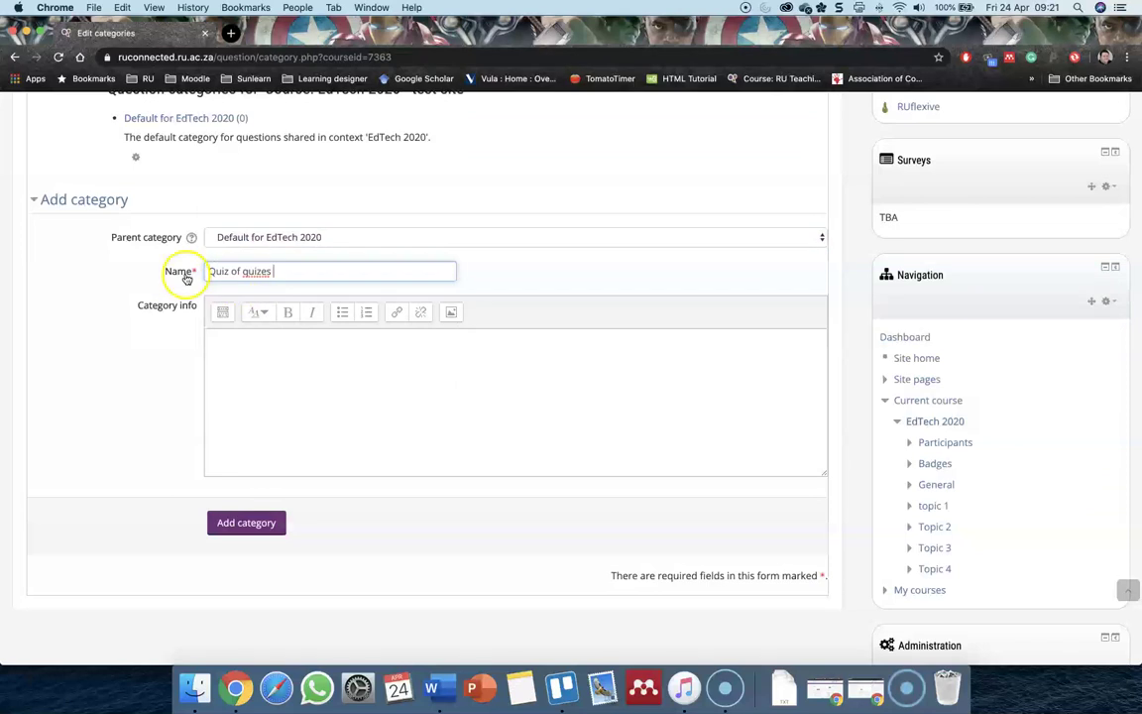
right_click(269, 271)
click(147, 334)
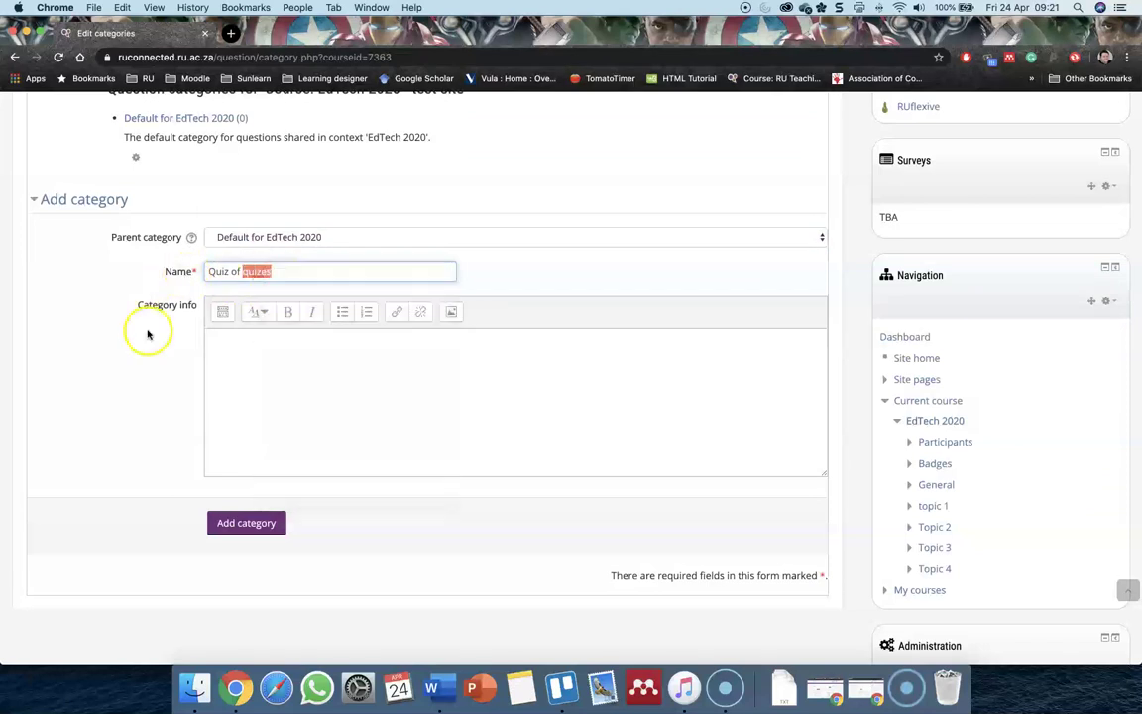
scroll(243, 486, down, 1)
click(244, 485)
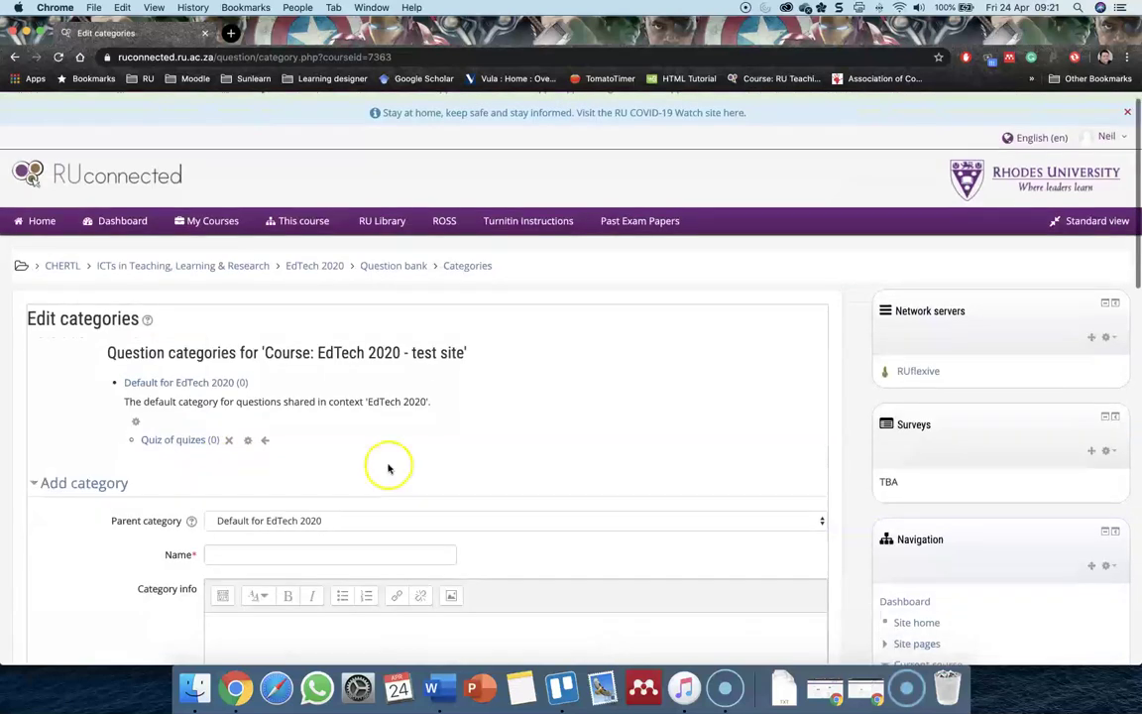
Review the Quiz of quizes entry in the category list and switch to the Word document containing the quiz questions.
click(196, 448)
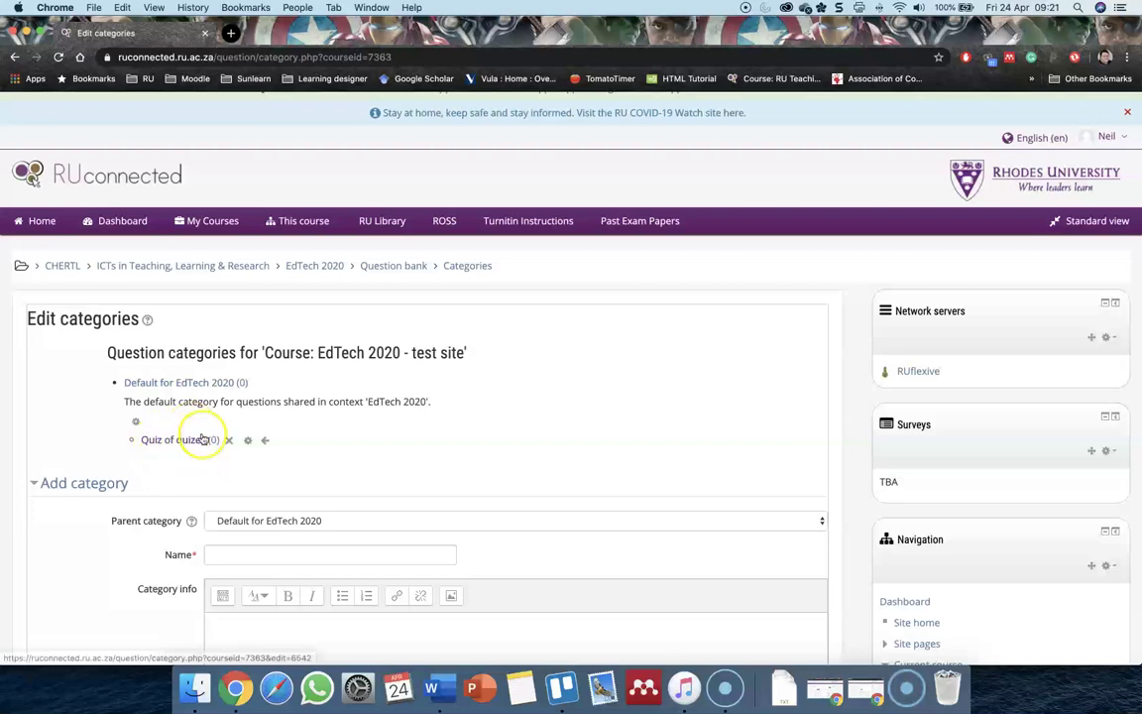
scroll(522, 413, down, 1)
scroll(523, 412, down, 1)
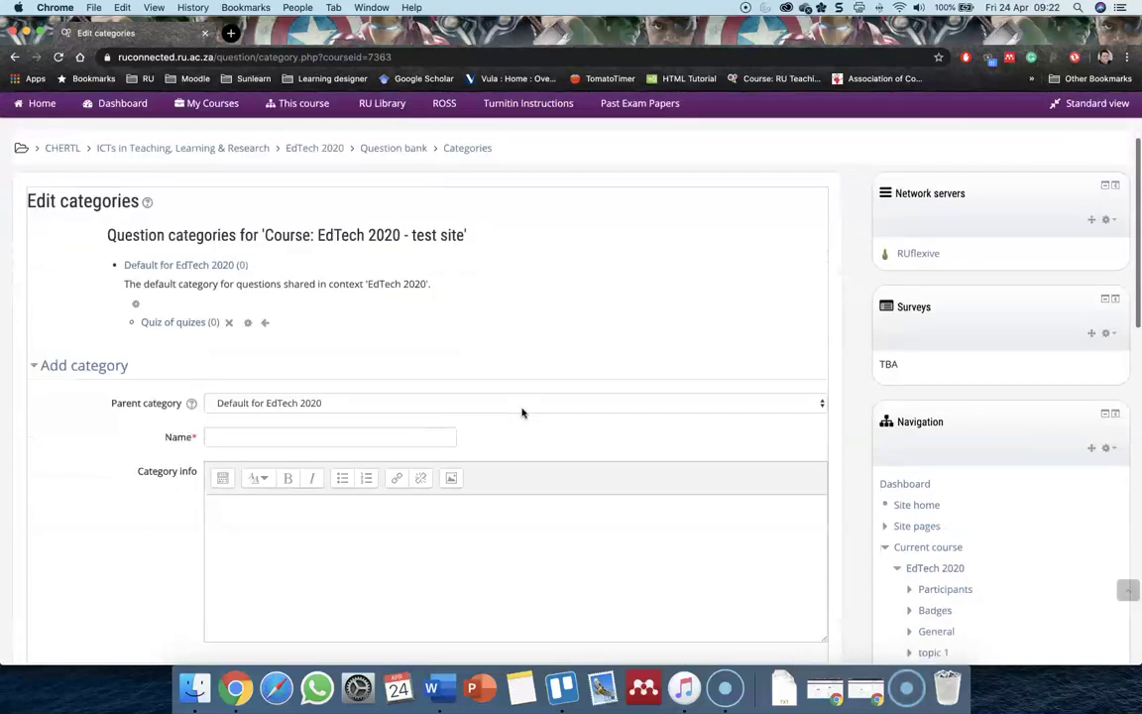
scroll(522, 413, down, 4)
scroll(527, 410, down, 10)
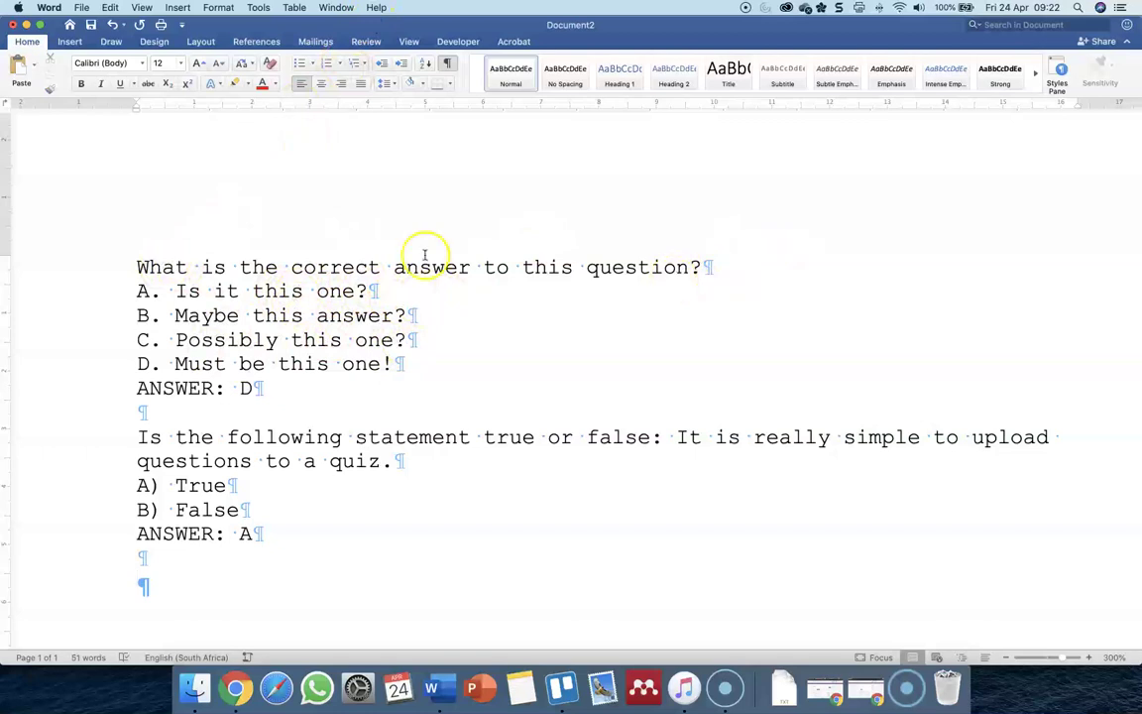
Examine the multiple-choice question's wording and its lettered answer options A to D in the Word document.
click(197, 267)
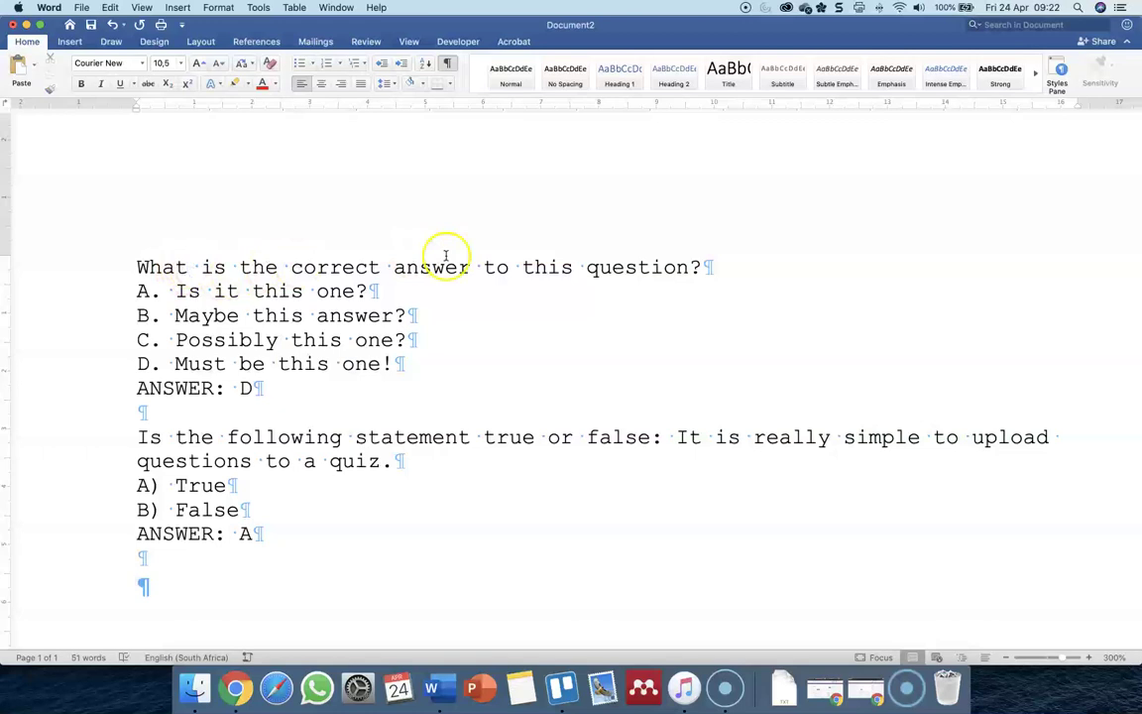
click(711, 267)
click(84, 249)
click(146, 260)
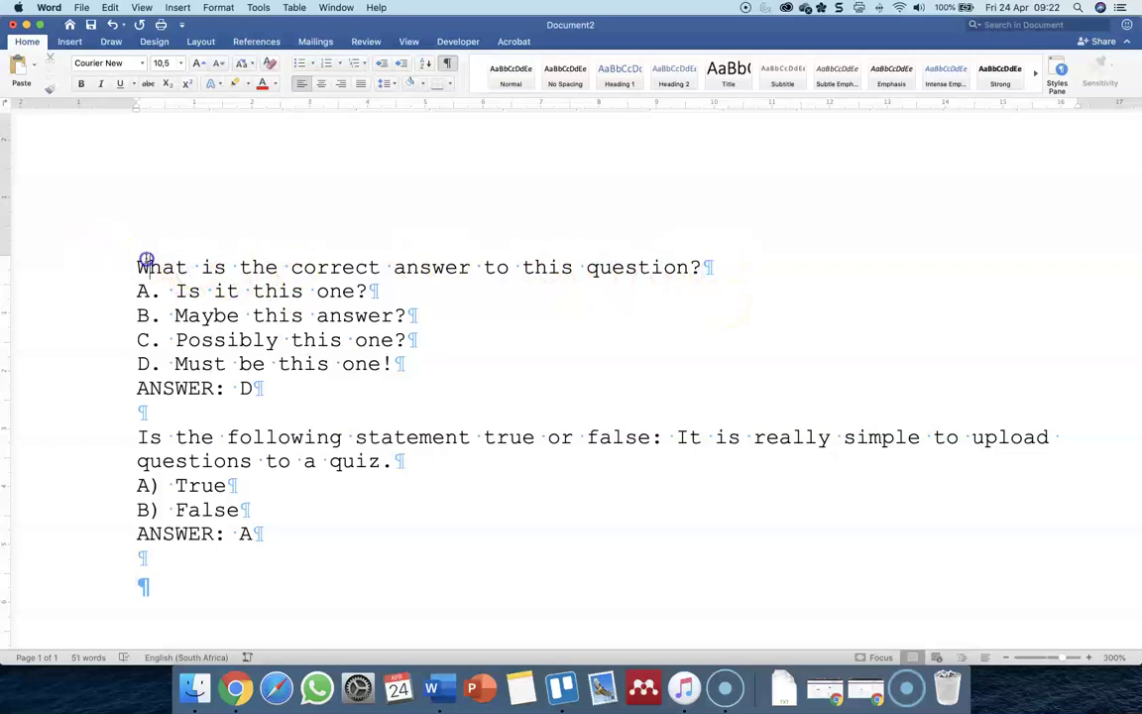
click(133, 265)
click(286, 268)
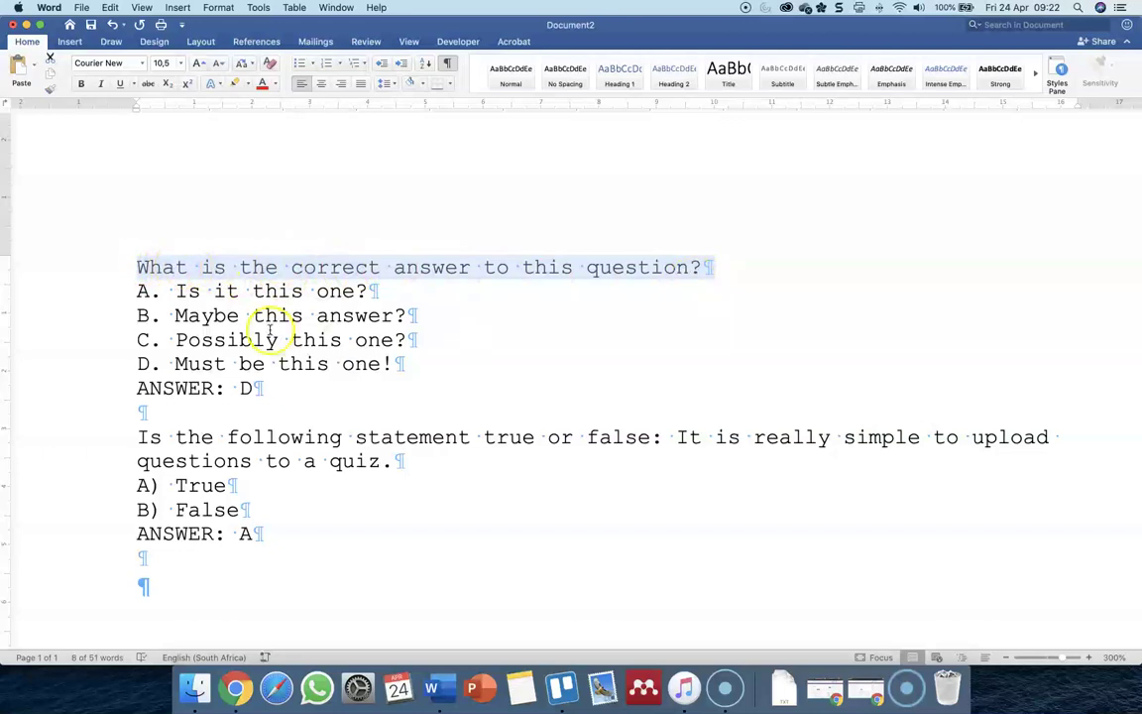
click(136, 293)
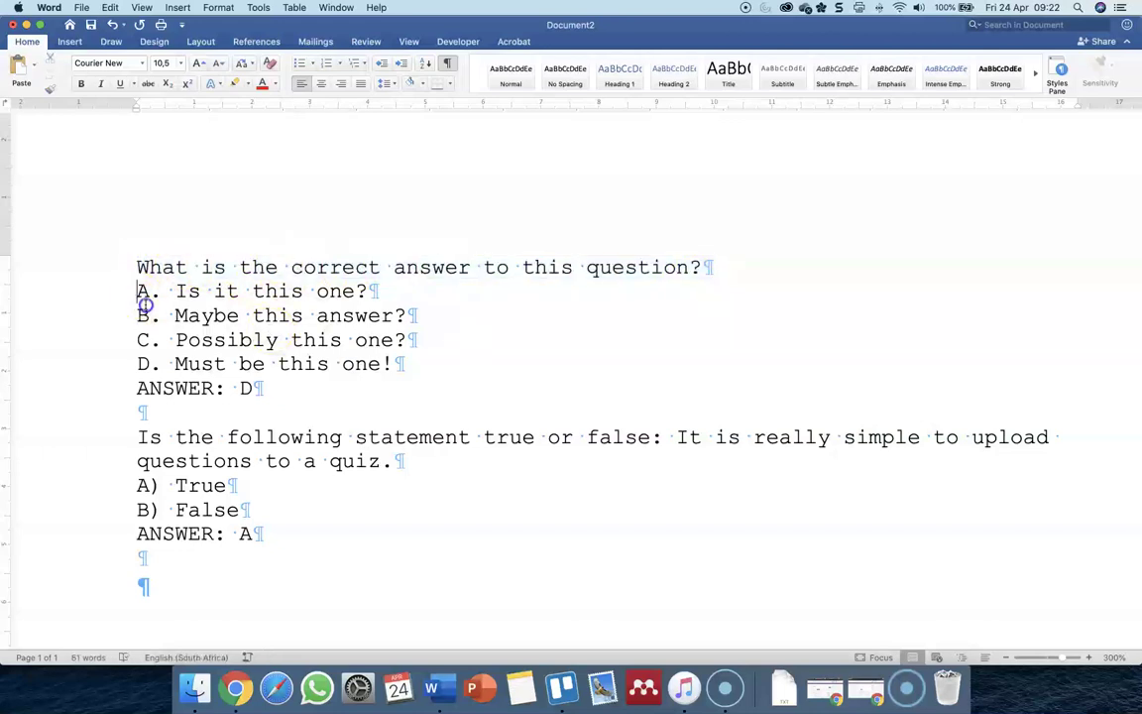
drag(145, 304, 415, 364)
click(141, 297)
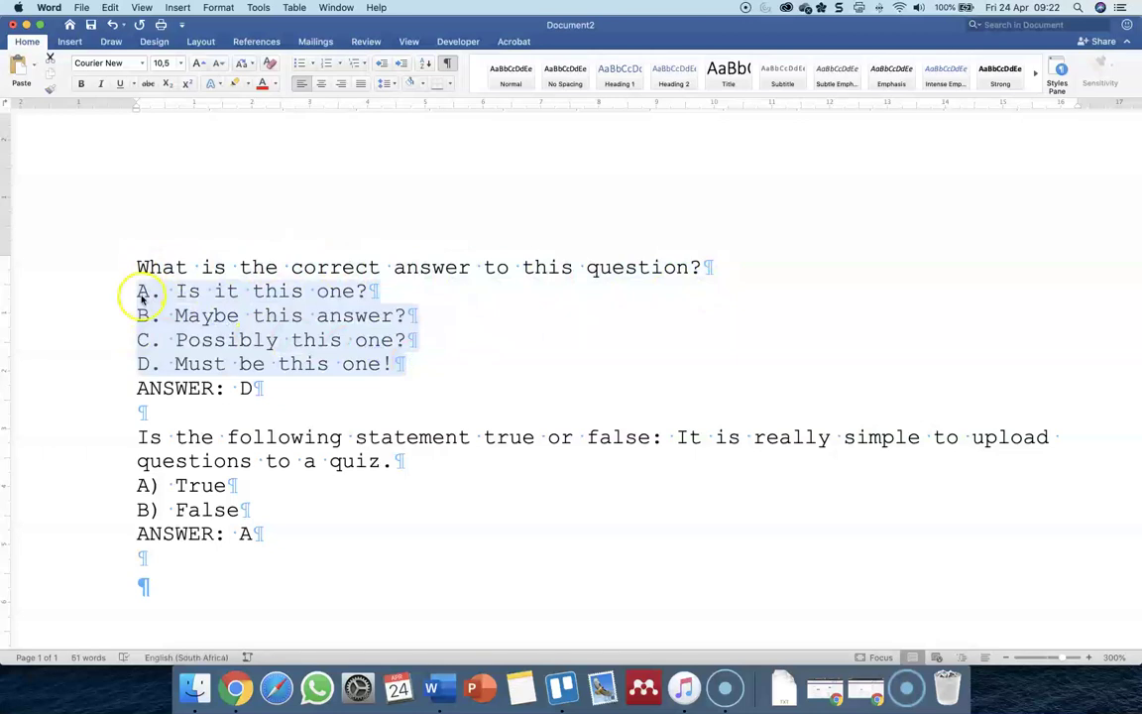
drag(142, 297, 165, 368)
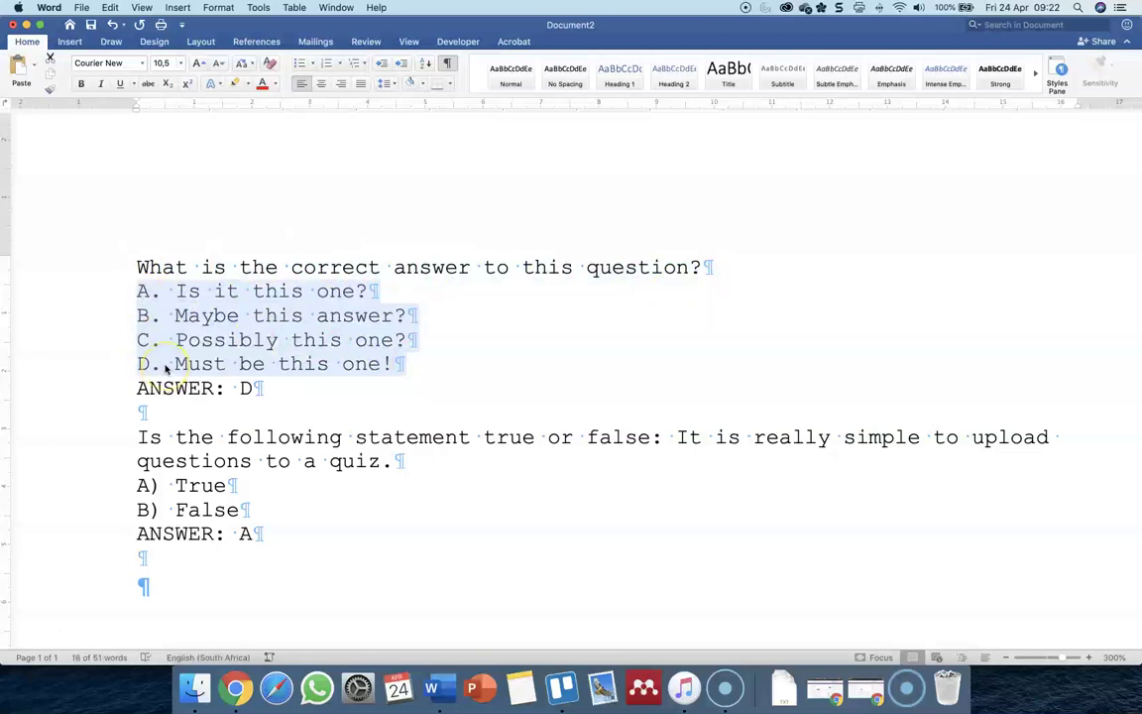
click(386, 285)
Examine the true-or-false question and how its A) and B) options are formatted.
click(137, 437)
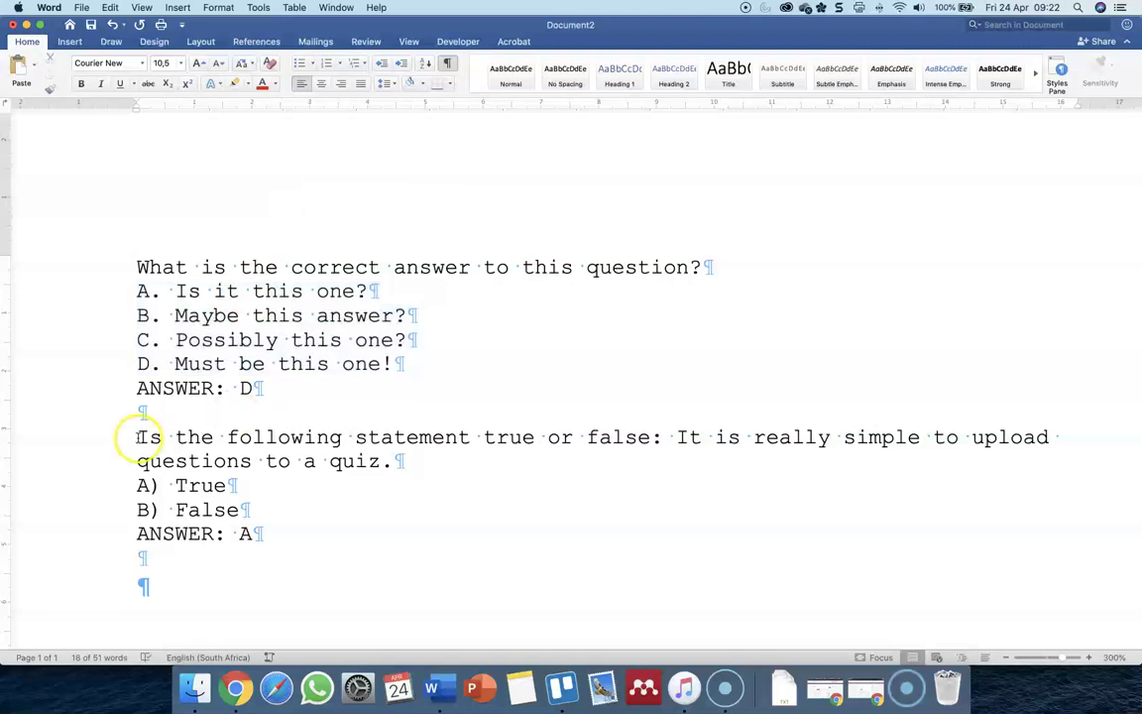
drag(137, 437, 135, 483)
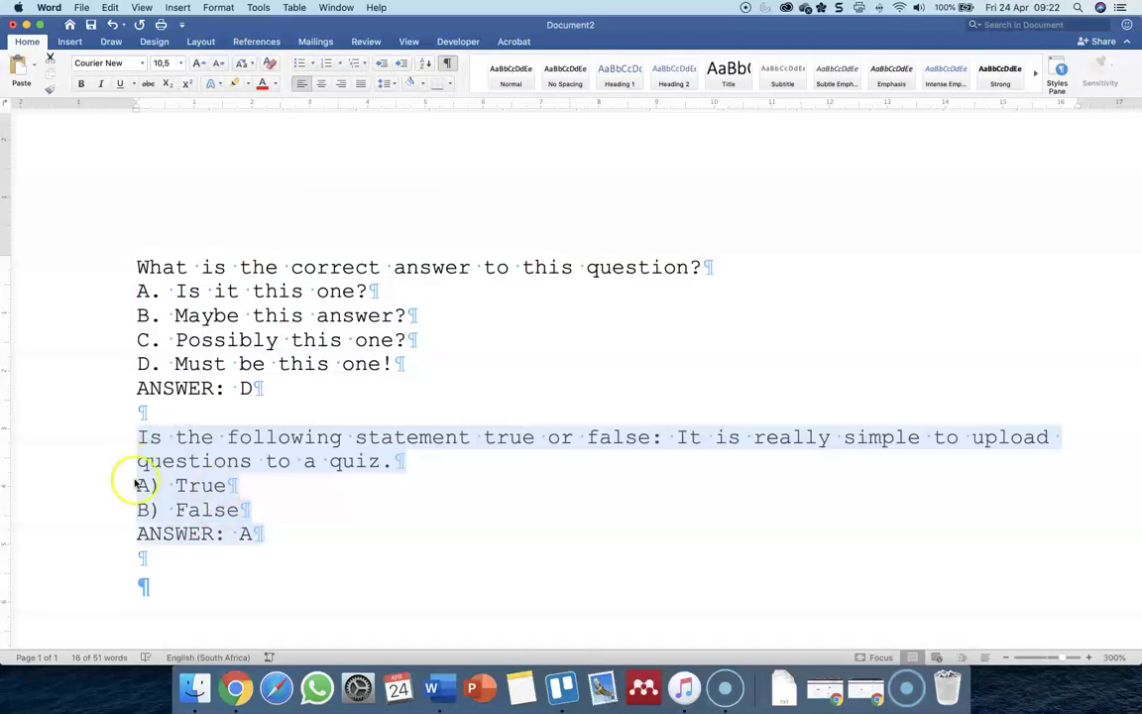
click(202, 489)
click(204, 485)
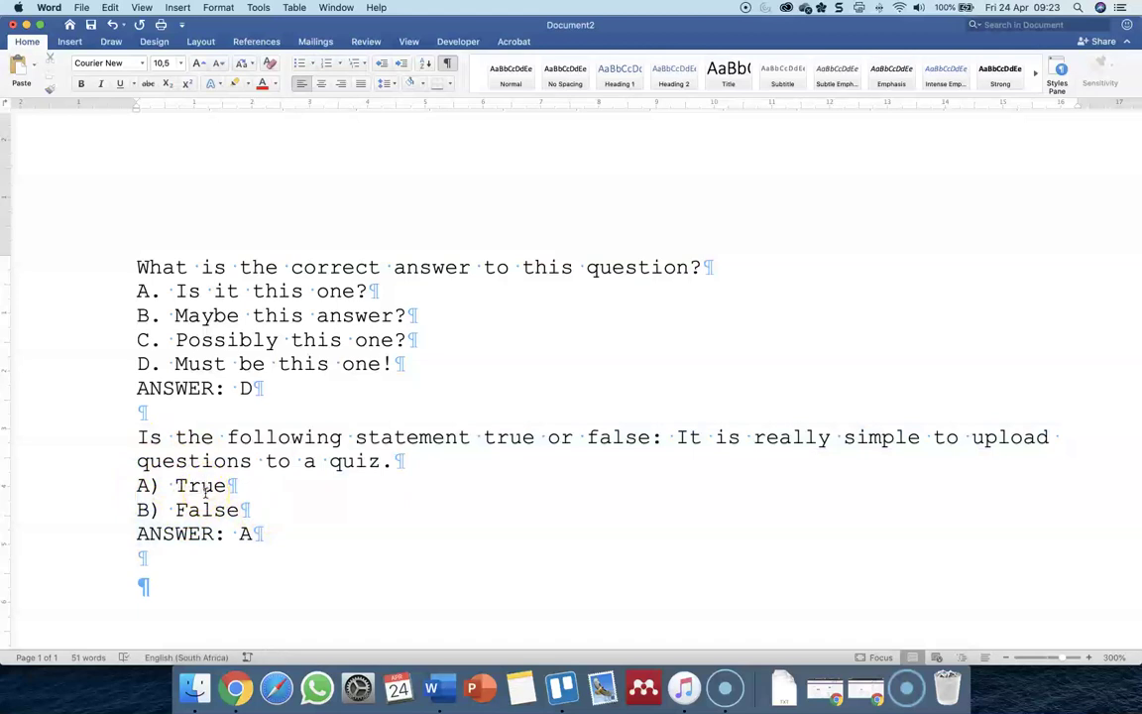
click(138, 484)
drag(139, 483, 135, 508)
Examine how the first question's text is laid out on one line and where its paragraph break falls.
click(201, 384)
click(159, 268)
click(324, 270)
key(Down)
click(253, 293)
click(225, 314)
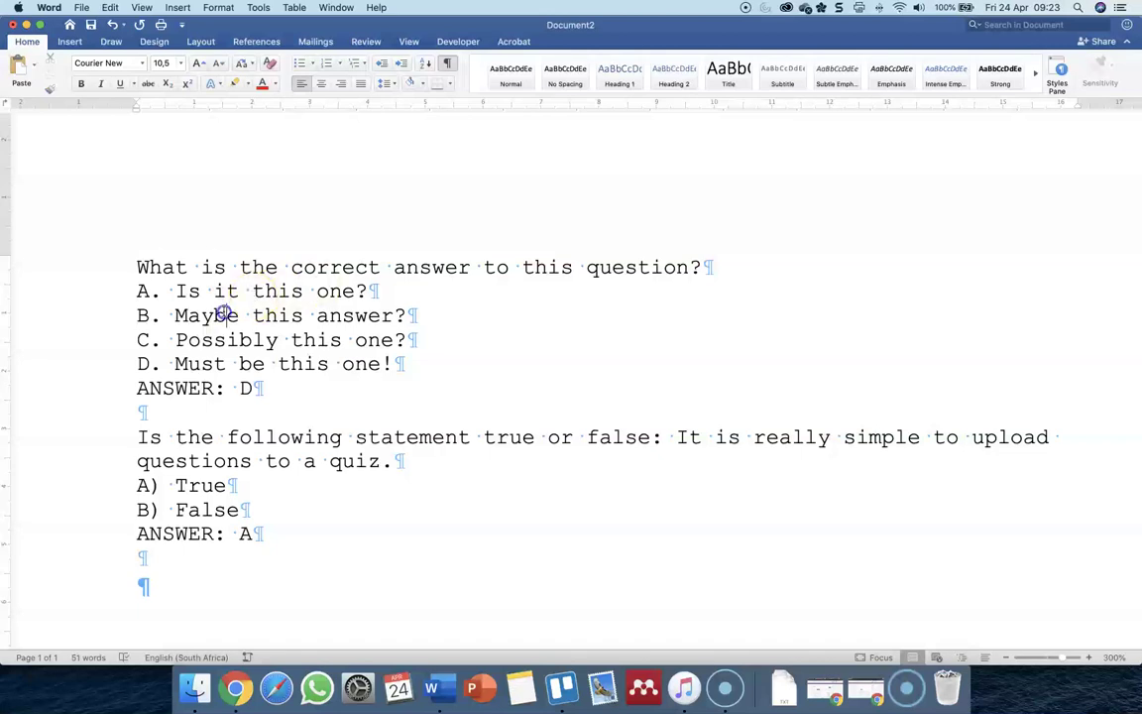
click(199, 262)
click(610, 268)
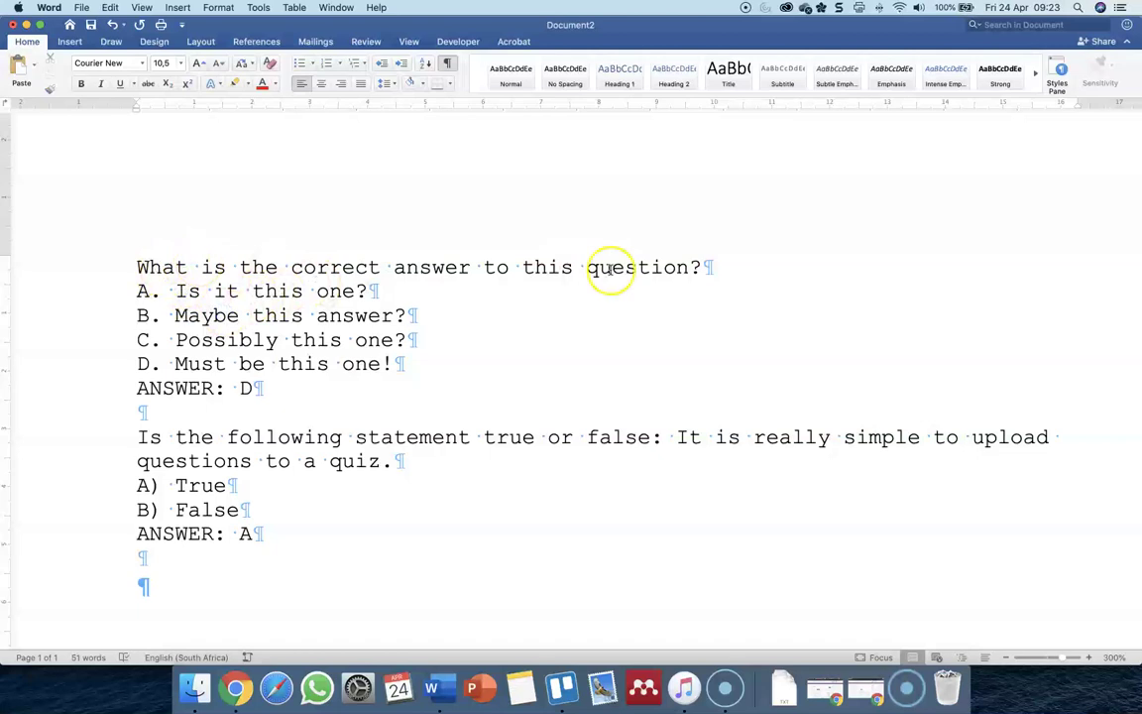
click(697, 267)
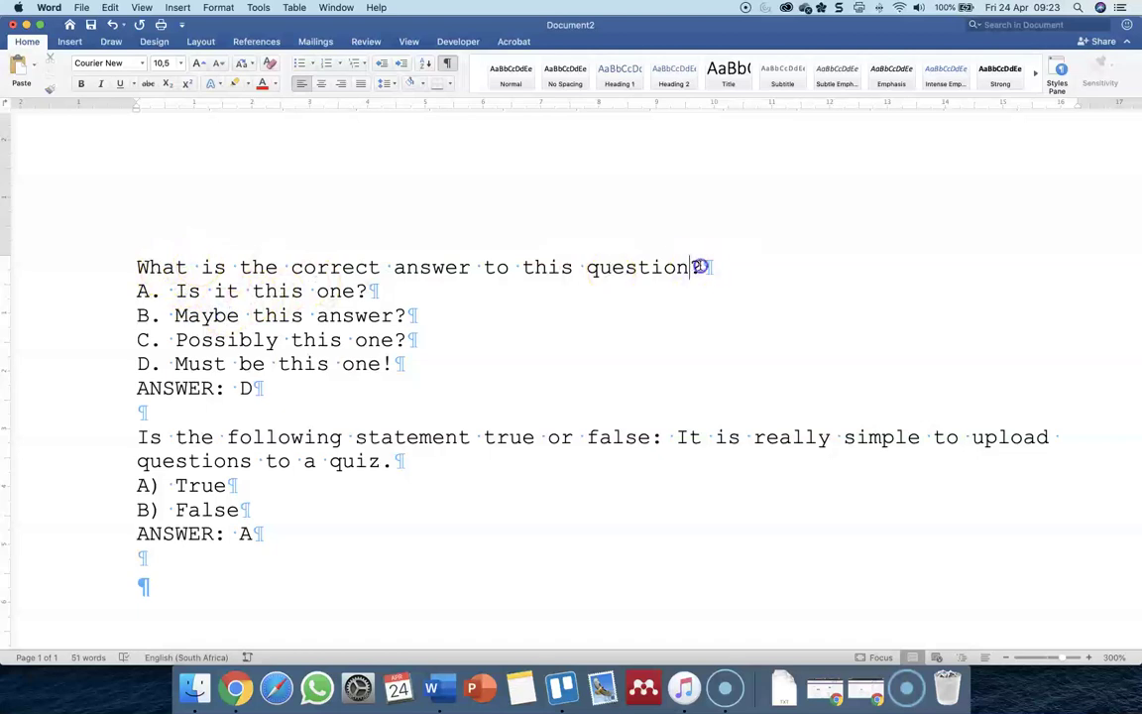
click(711, 266)
click(693, 281)
key(BackSpace)
click(725, 261)
Examine the first question's option letters and punctuation, along with the capitals, colon and spacing of its ANSWER line.
click(139, 291)
click(374, 289)
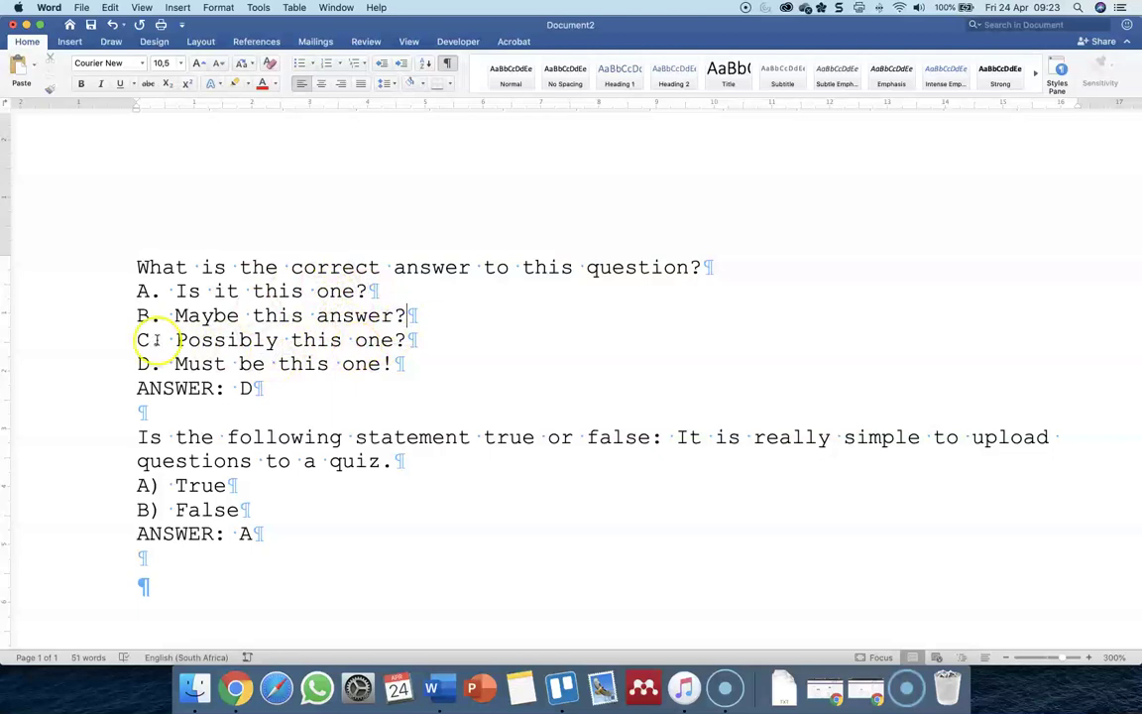
click(140, 291)
click(146, 366)
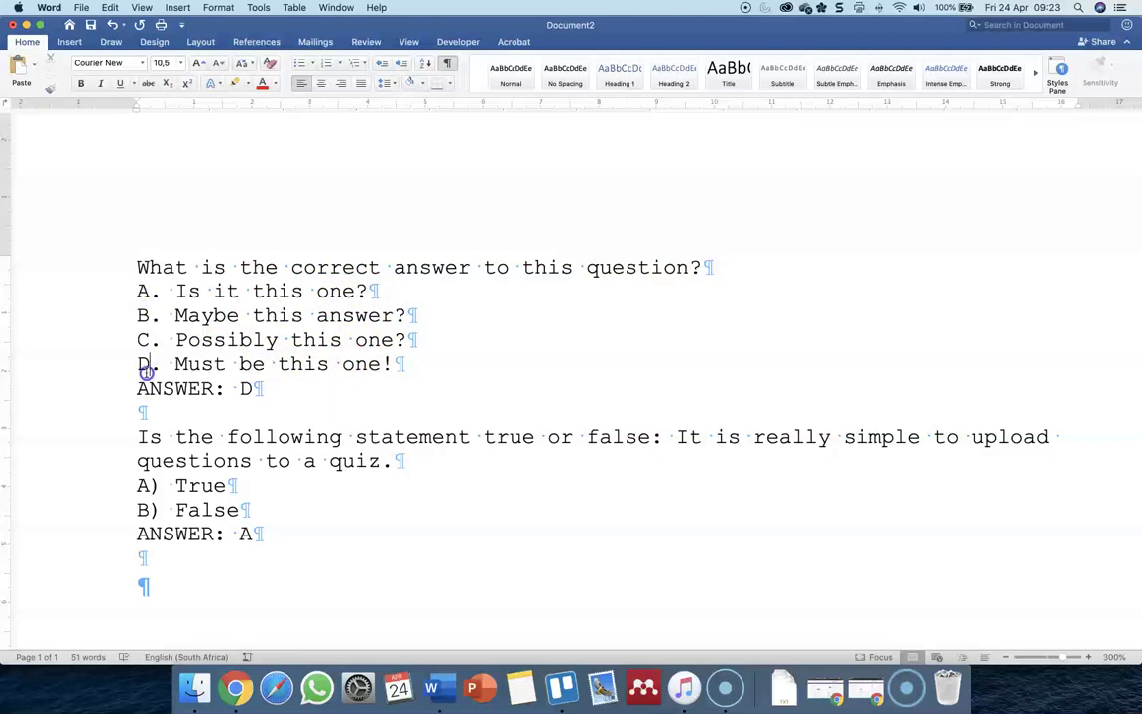
click(139, 387)
click(211, 387)
click(224, 388)
click(242, 388)
click(280, 403)
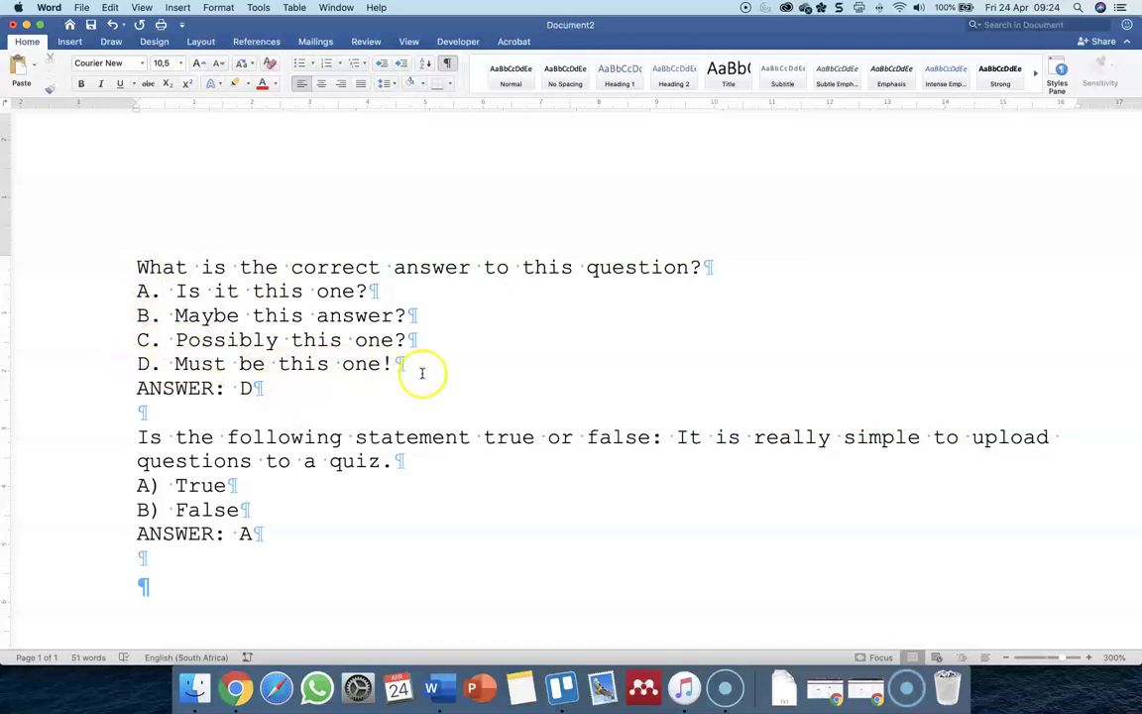
click(310, 387)
scroll(170, 401, down, 2)
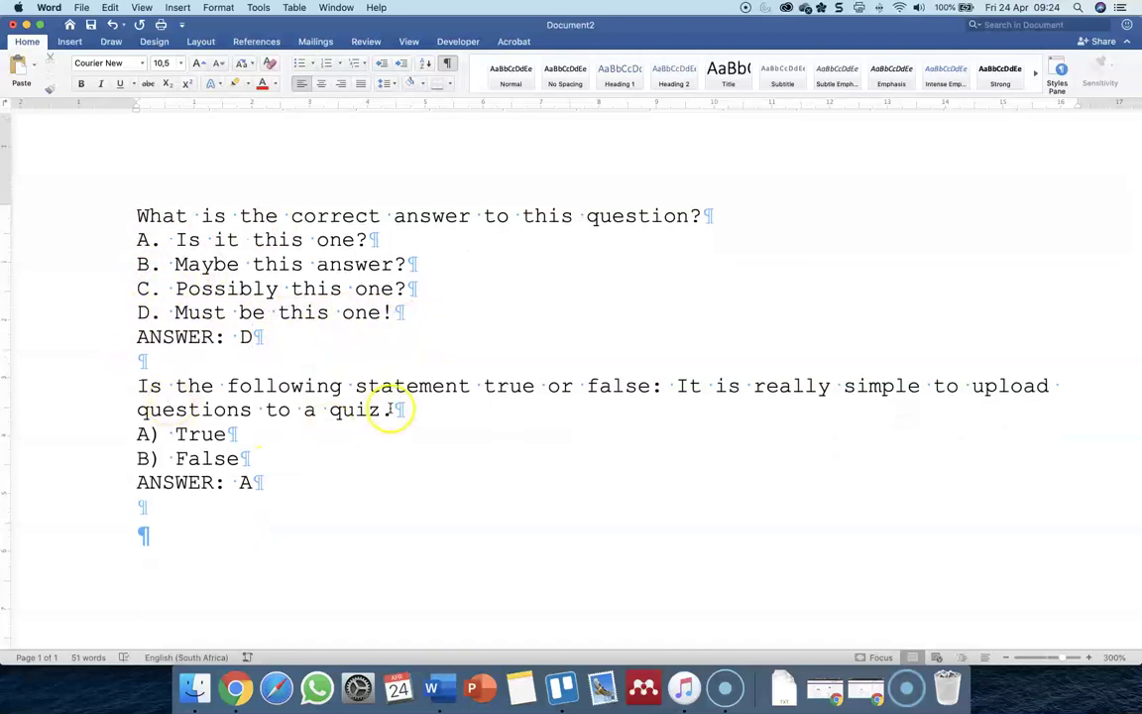
Examine the true-or-false question's line breaks, its option lines and how its ANSWER line compares with the first question's.
click(227, 429)
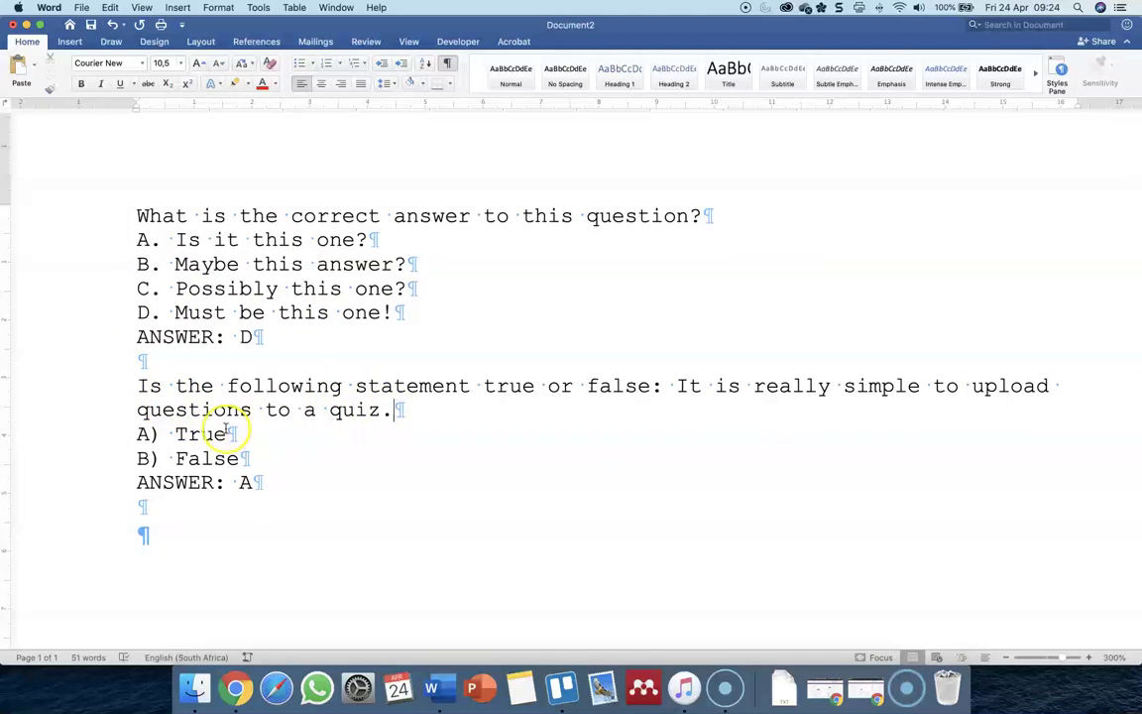
click(170, 435)
click(204, 483)
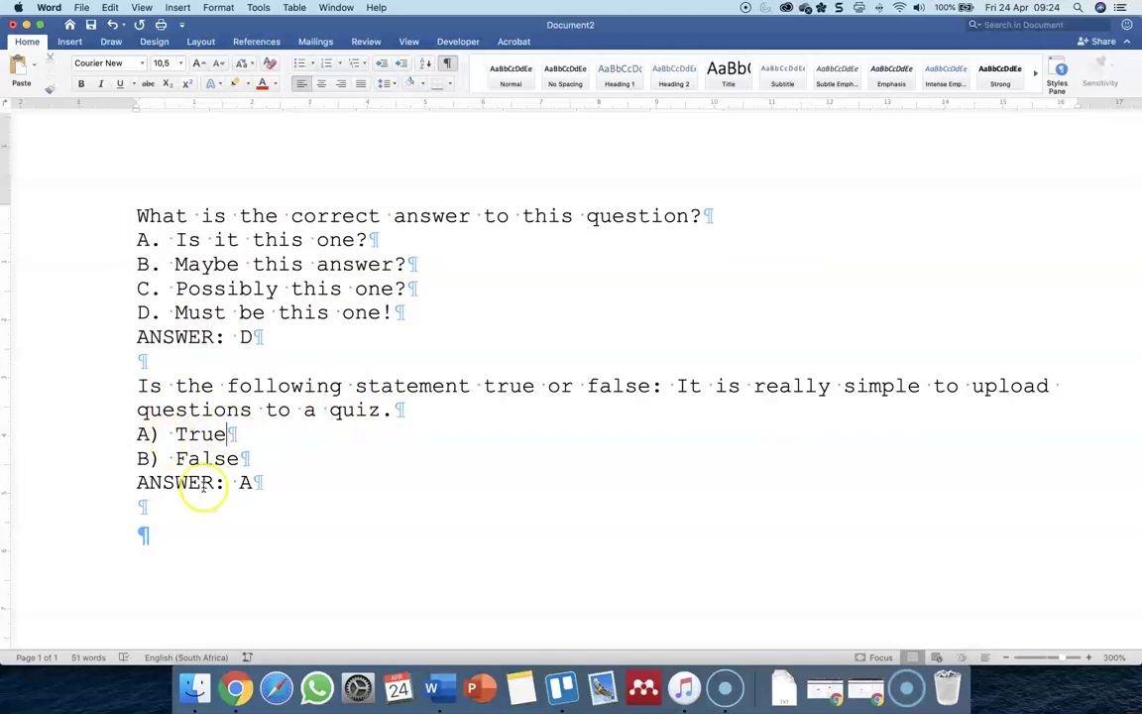
click(250, 483)
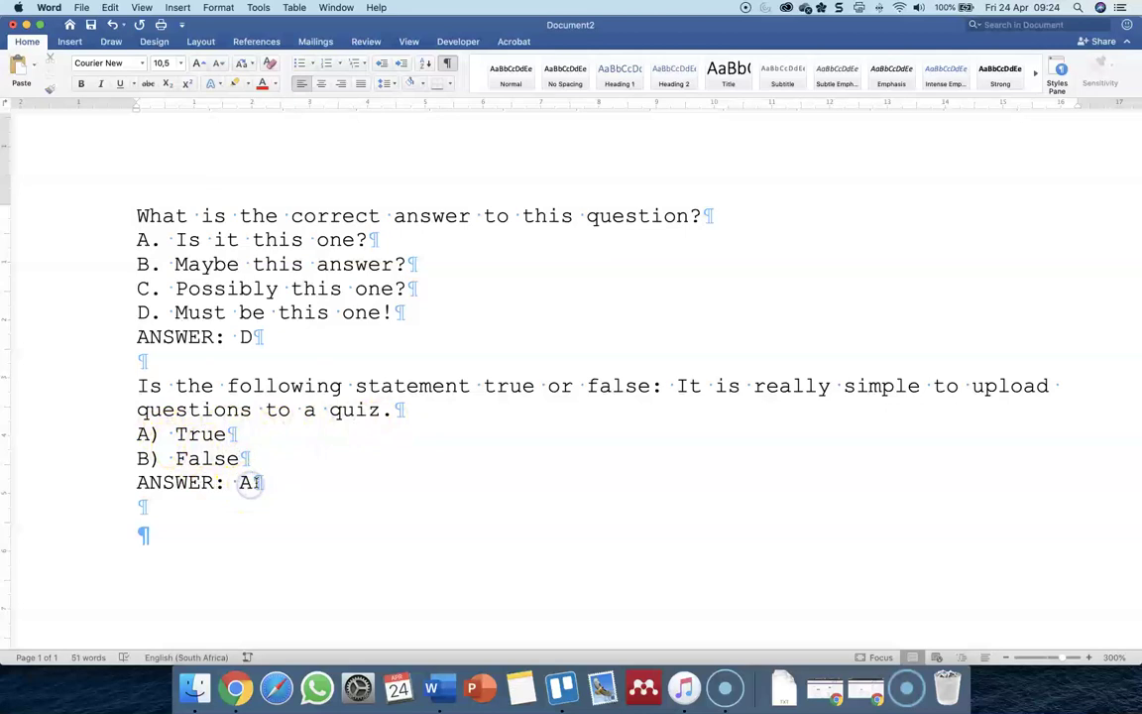
click(260, 337)
click(226, 335)
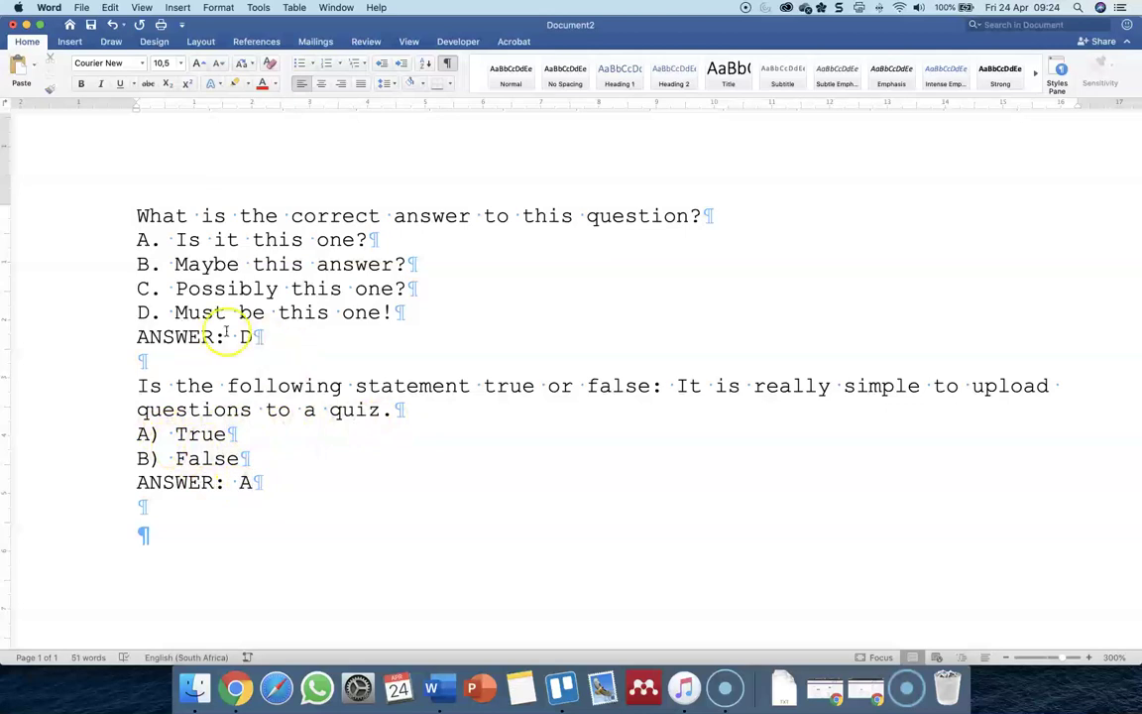
Add two extra blank lines after the first question's ANSWER line and remove them again.
click(261, 337)
key(Return)
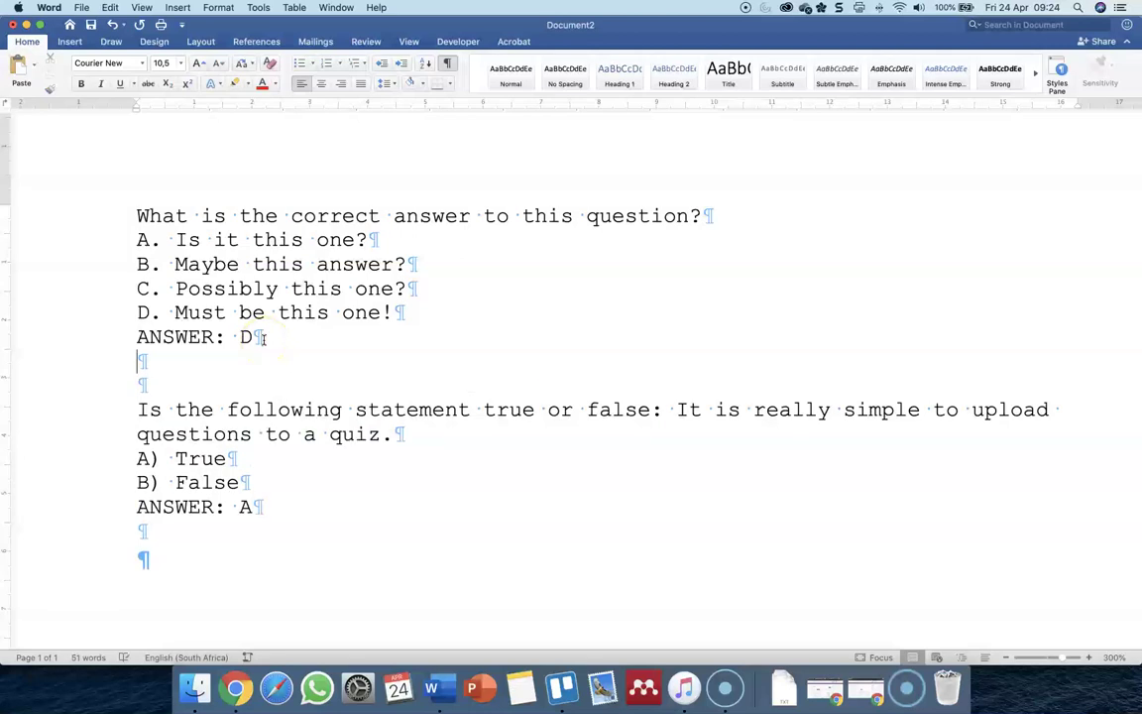
key(Return)
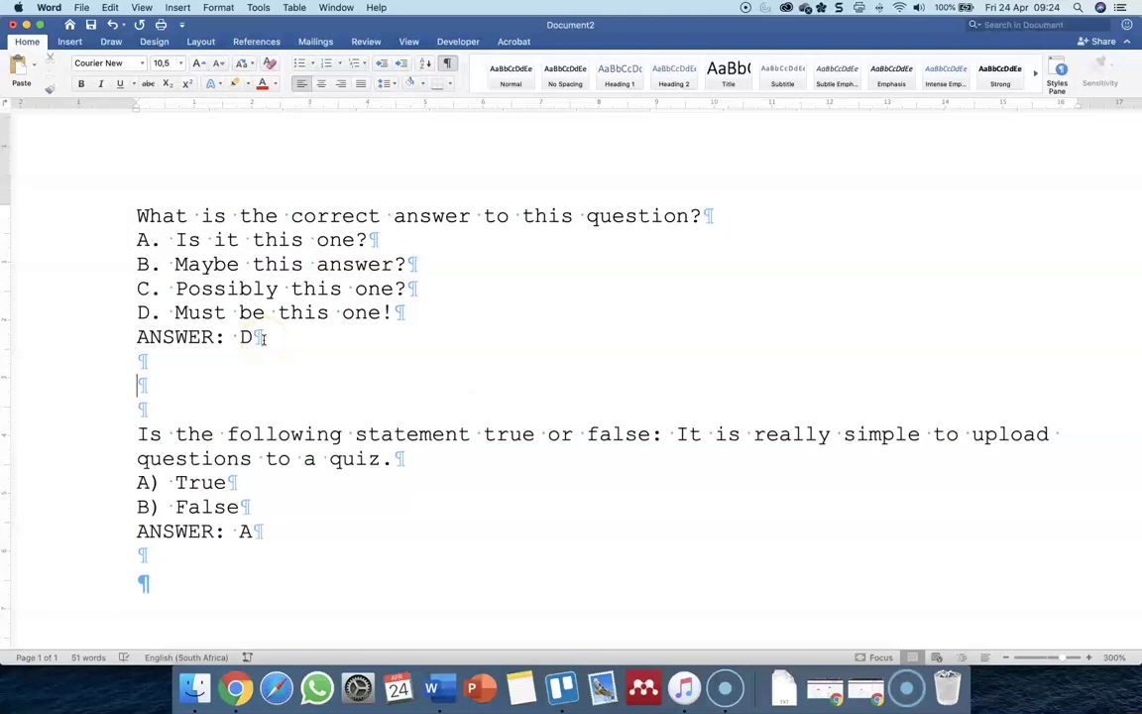
key(Down)
key(Down)
key(BackSpace)
key(BackSpace)
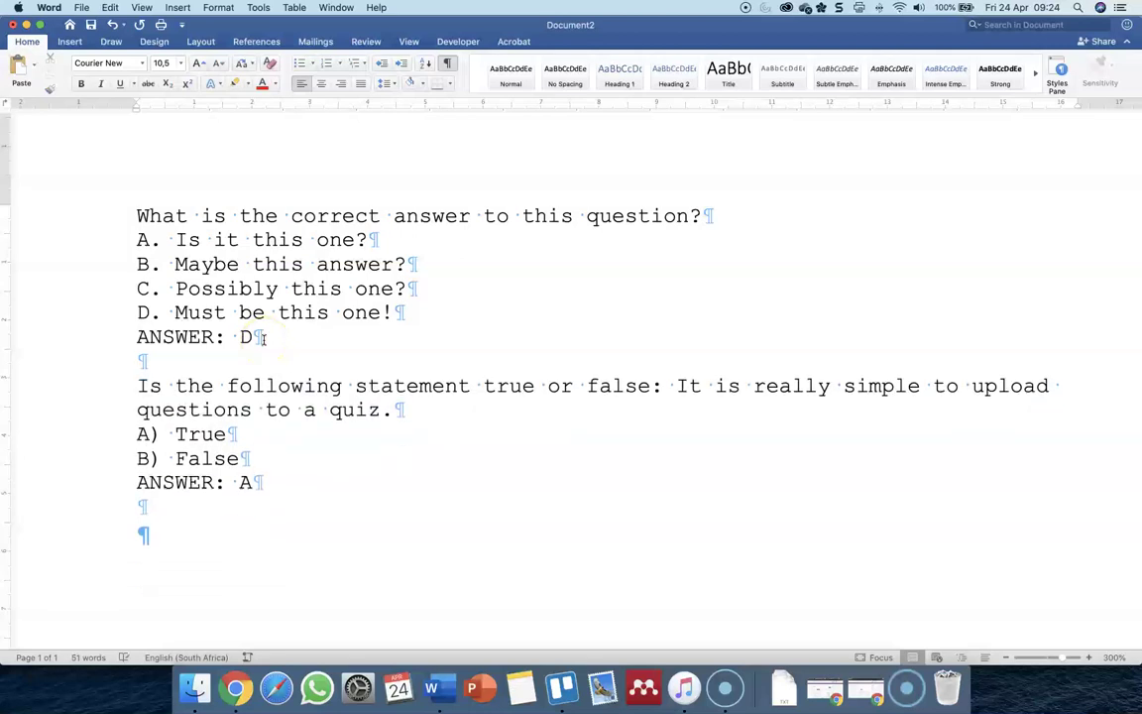
click(254, 337)
Save the document in the Downloads folder as Questions in Plain Text (.txt) format.
click(85, 8)
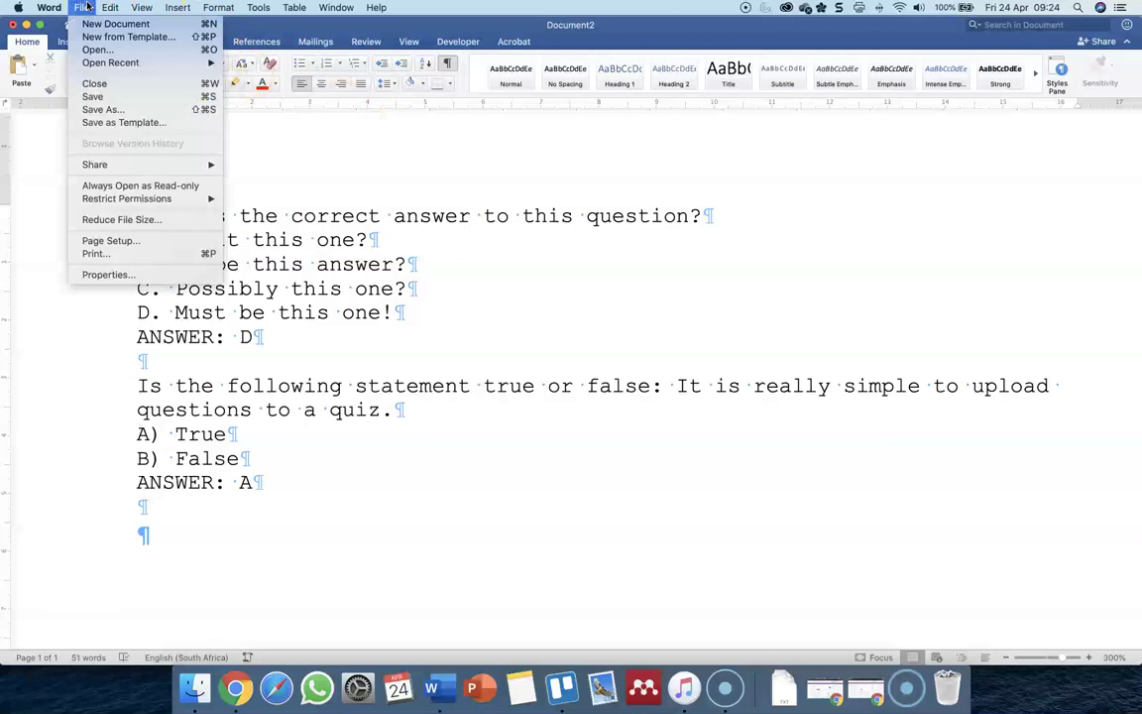
click(221, 134)
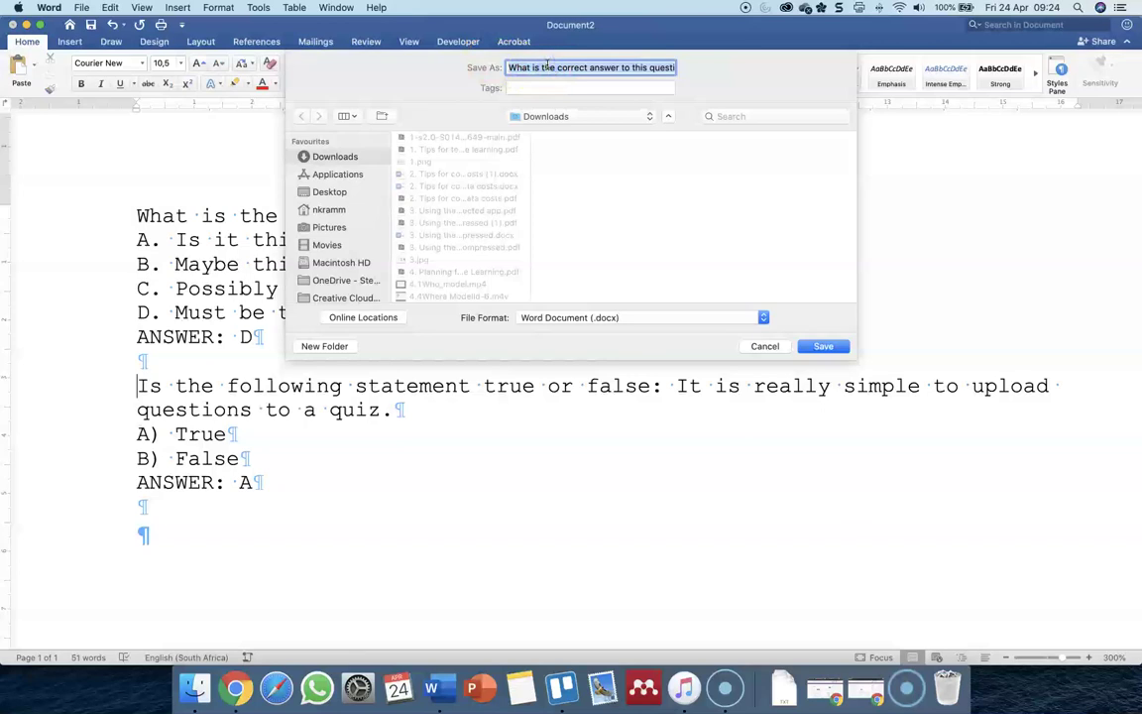
text(Questi)
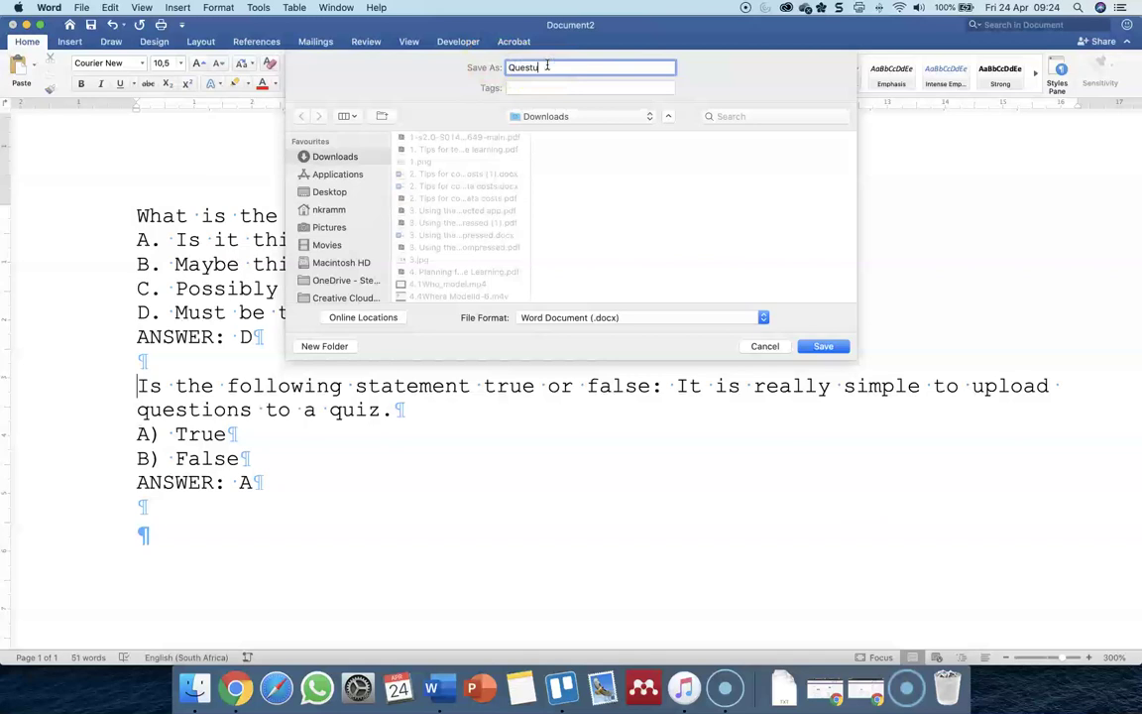
text(ons)
click(569, 314)
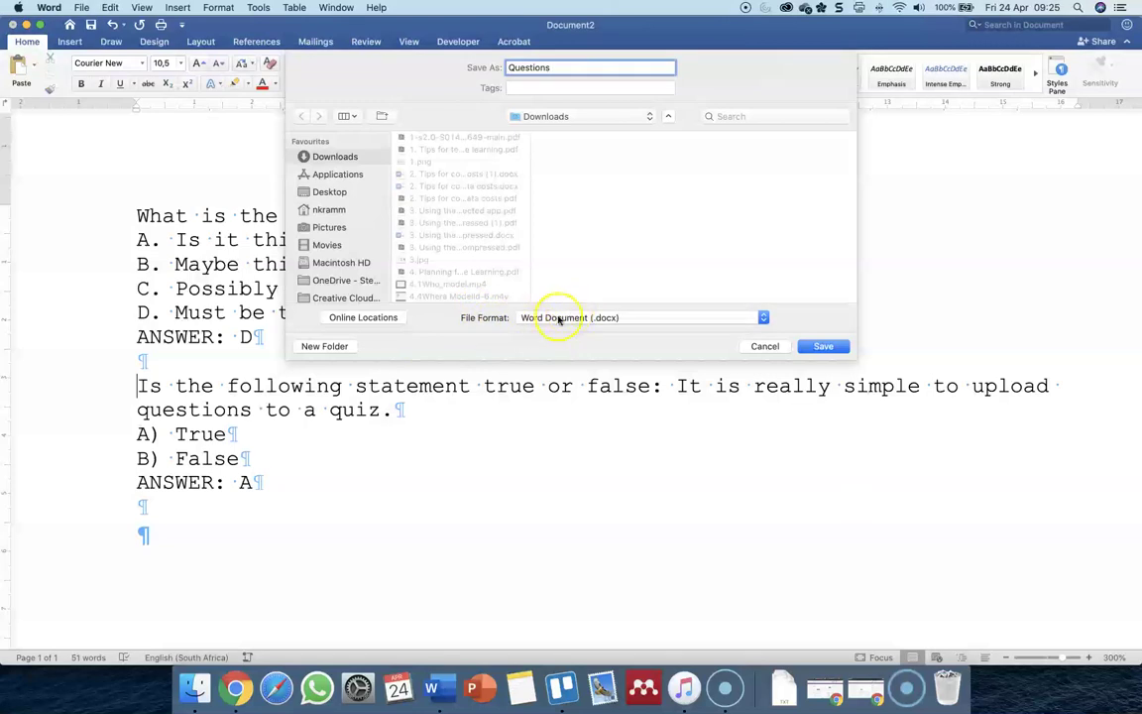
click(558, 318)
drag(558, 318, 542, 321)
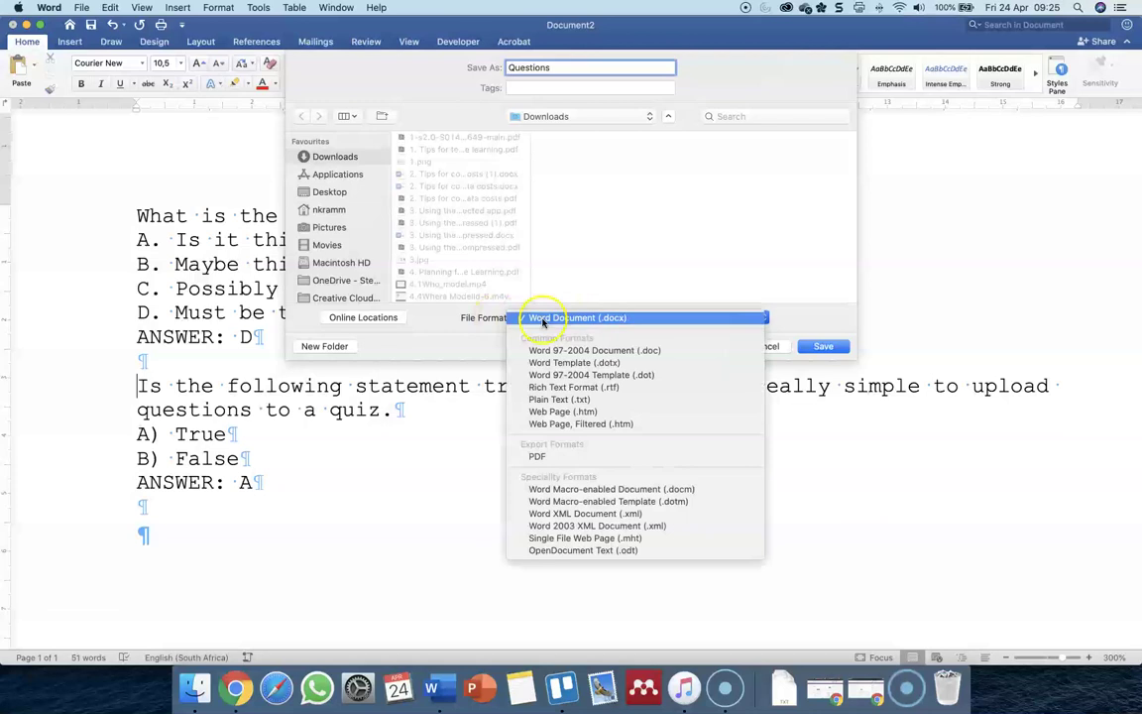
click(561, 399)
click(827, 347)
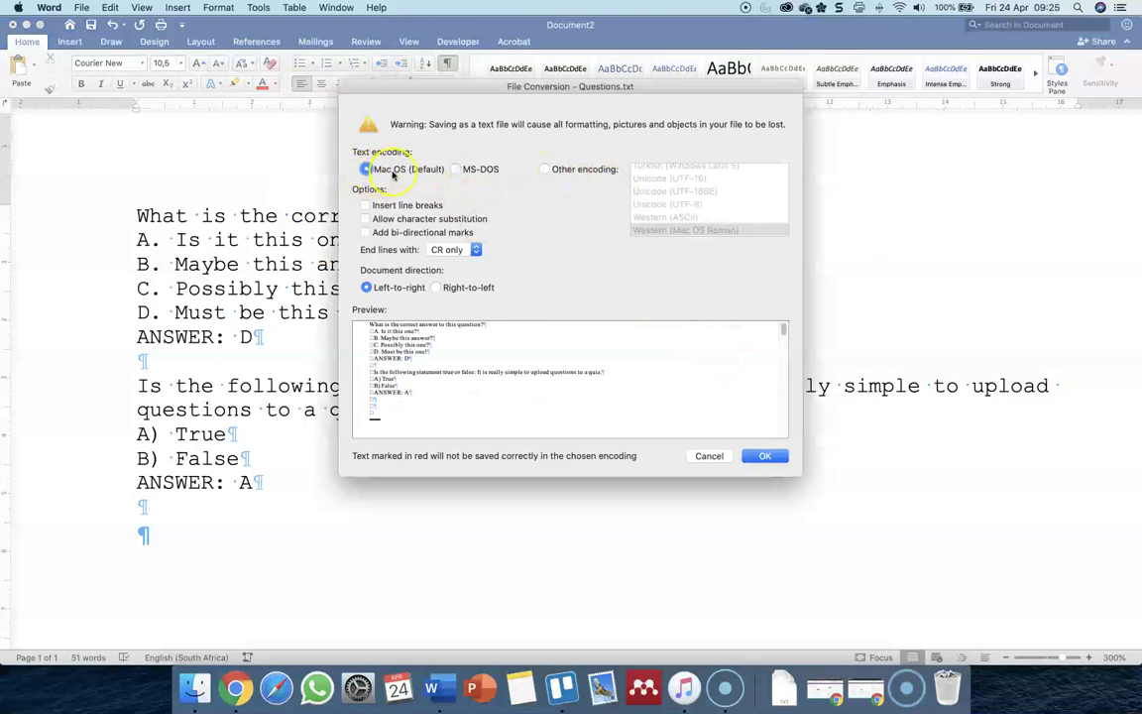
Set the text file's encoding to Unicode (UTF-8) and complete the file conversion.
click(546, 169)
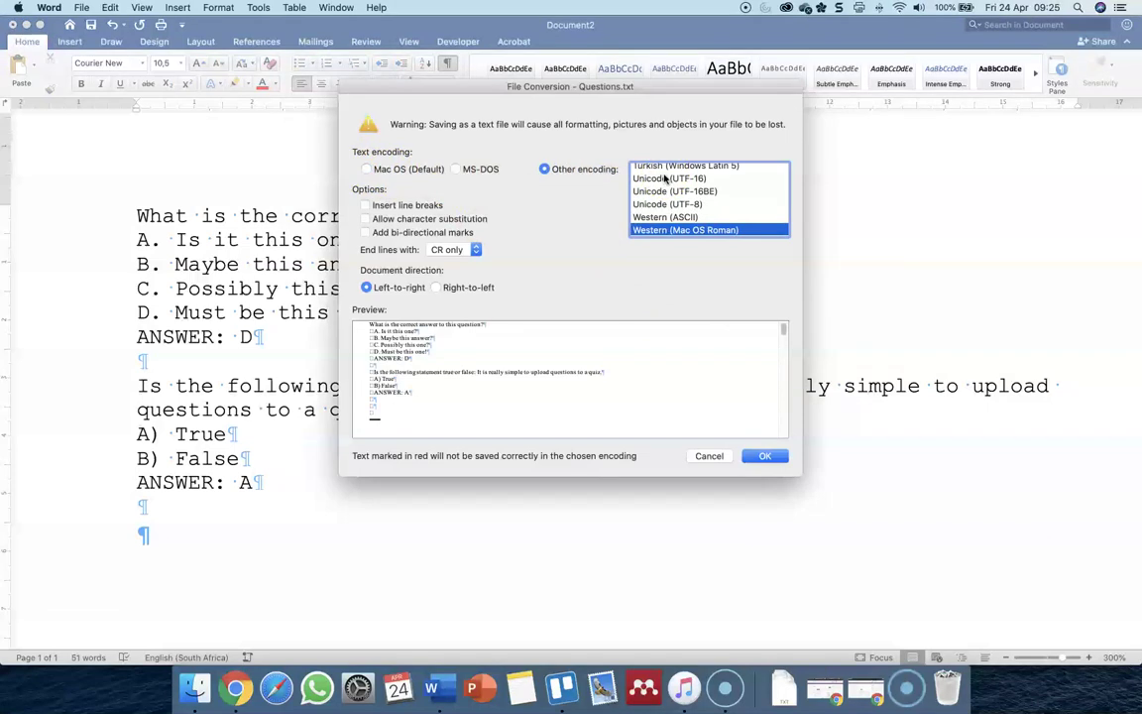
click(672, 183)
click(654, 205)
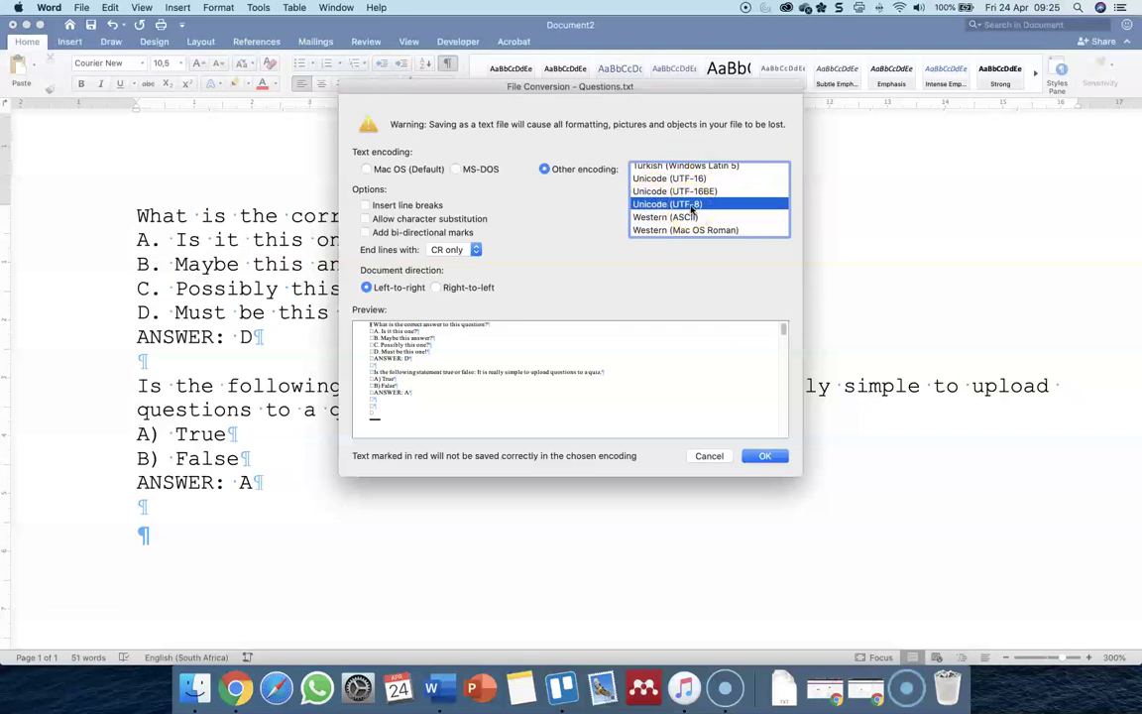
click(663, 226)
click(766, 457)
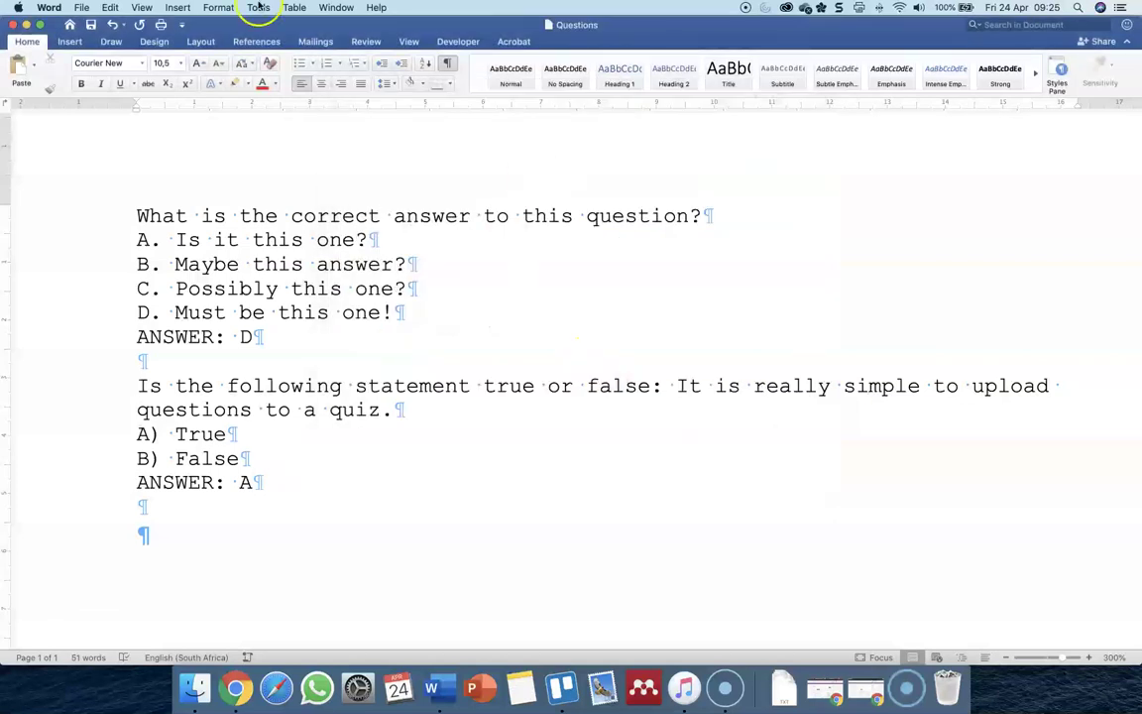
Close the document, select the saved Questions text file in the Downloads folder and move that Finder window aside.
click(11, 27)
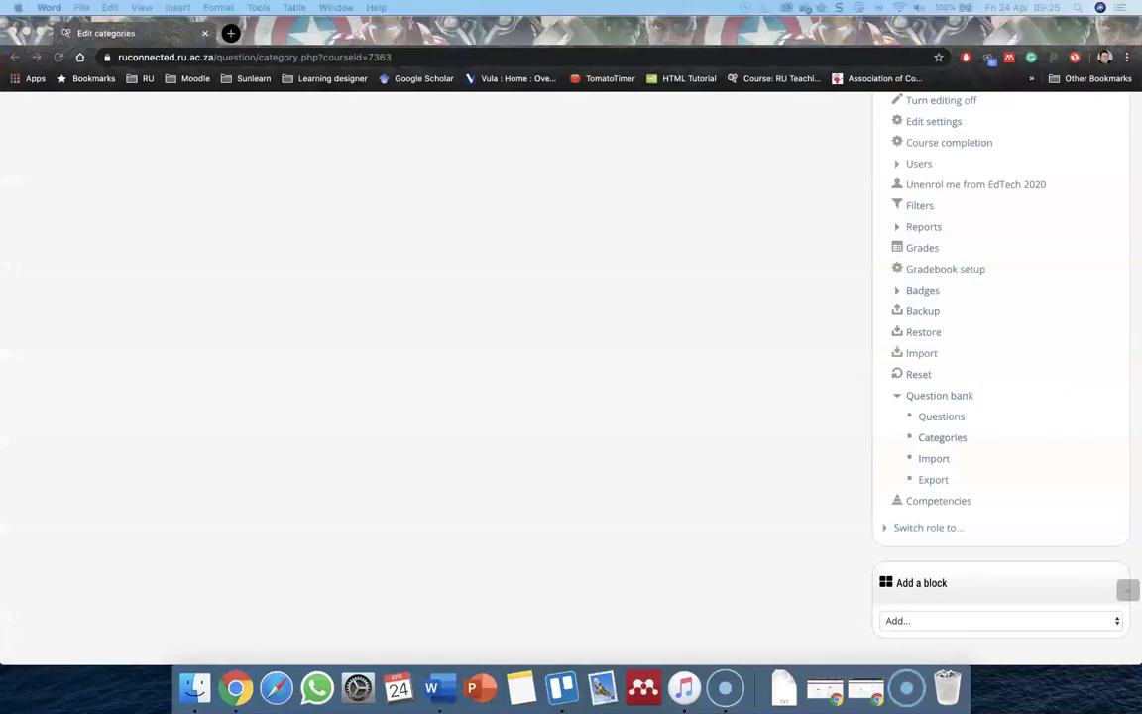
click(536, 205)
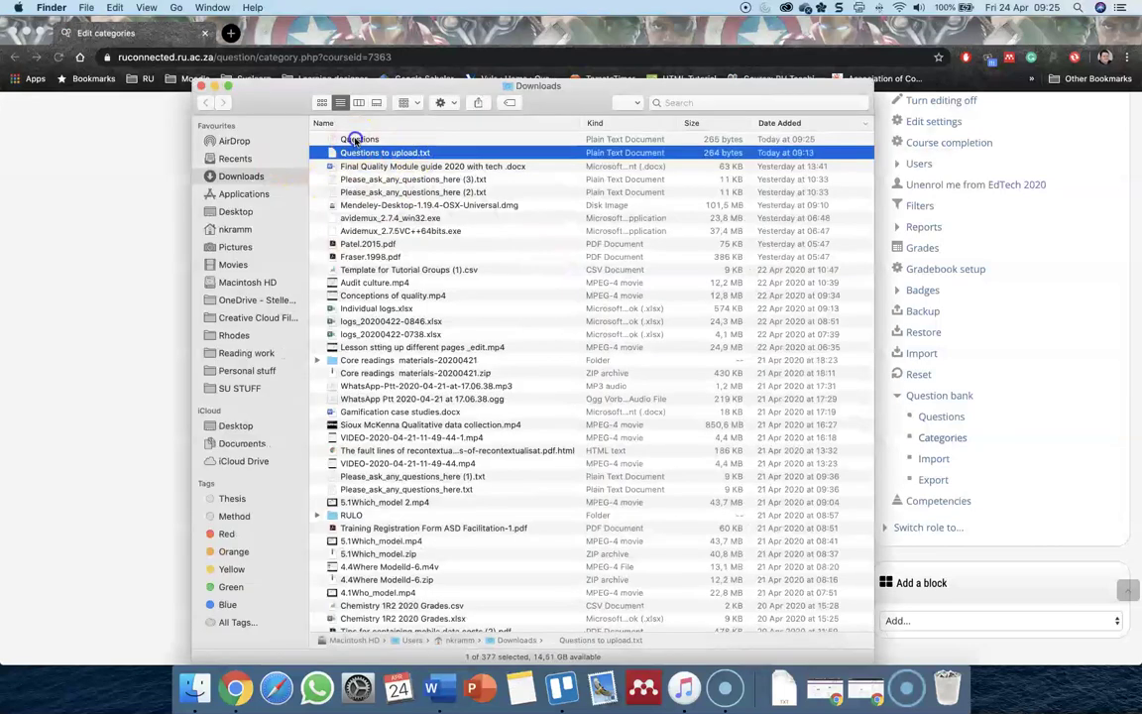
click(355, 139)
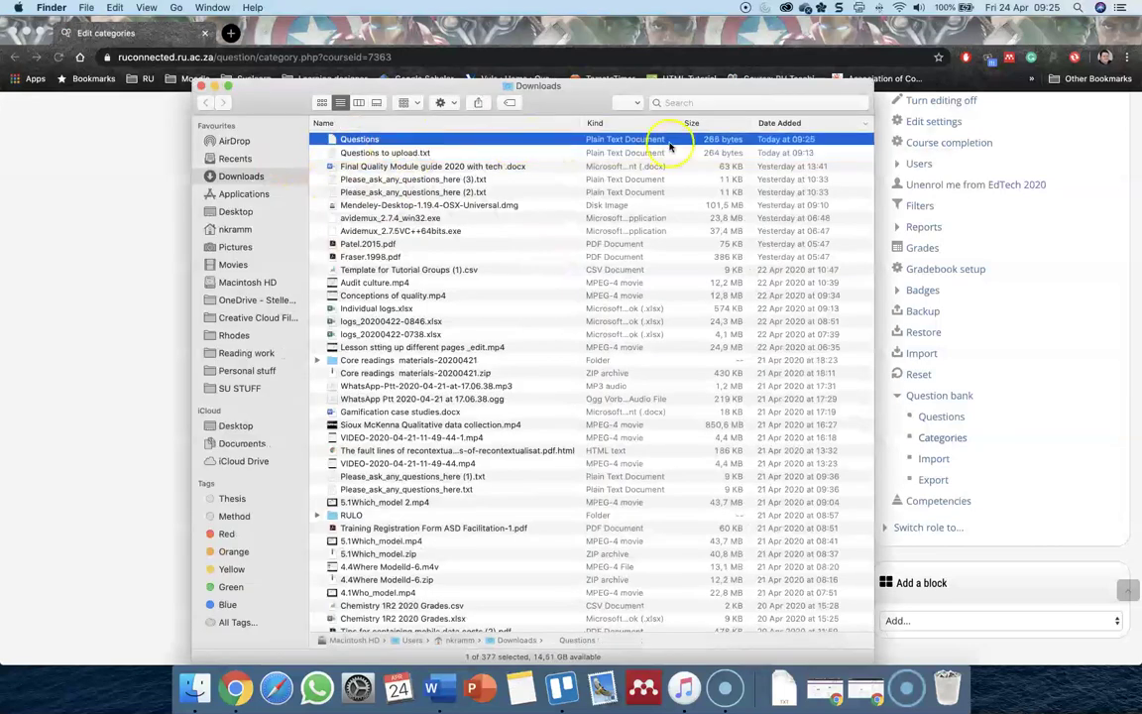
drag(582, 102, 772, 204)
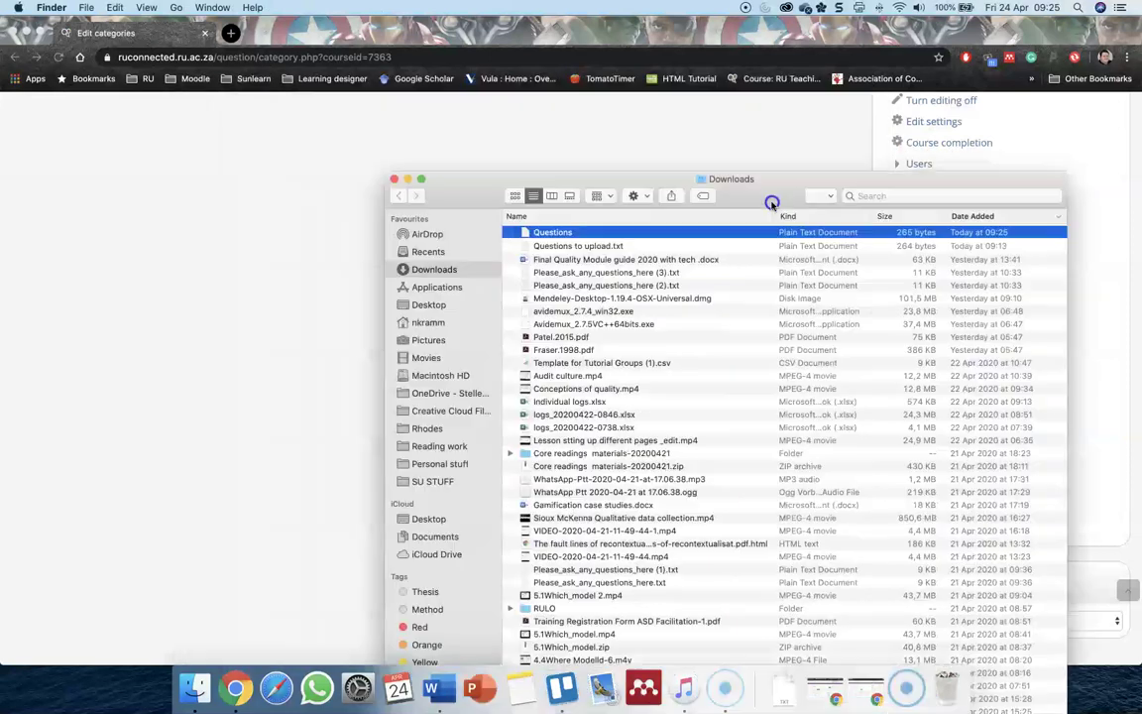
Switch to Chrome and go back from the question categories page to the EdTech 2020 course page.
click(495, 37)
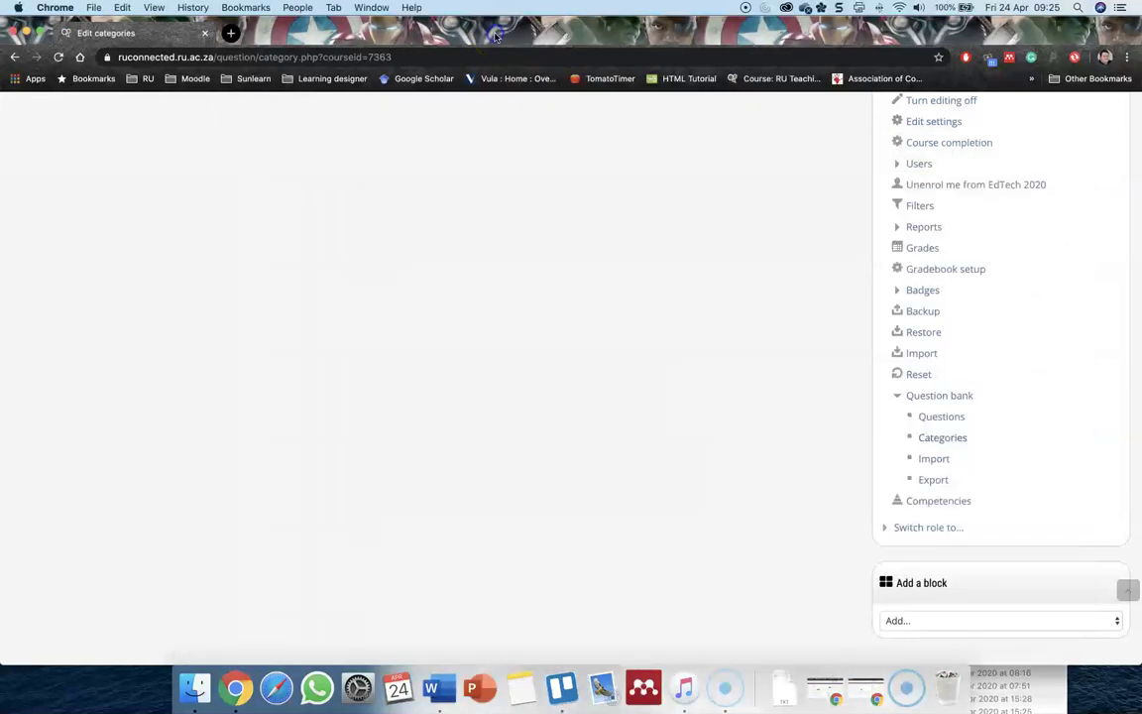
scroll(322, 241, up, 3)
scroll(322, 241, up, 9)
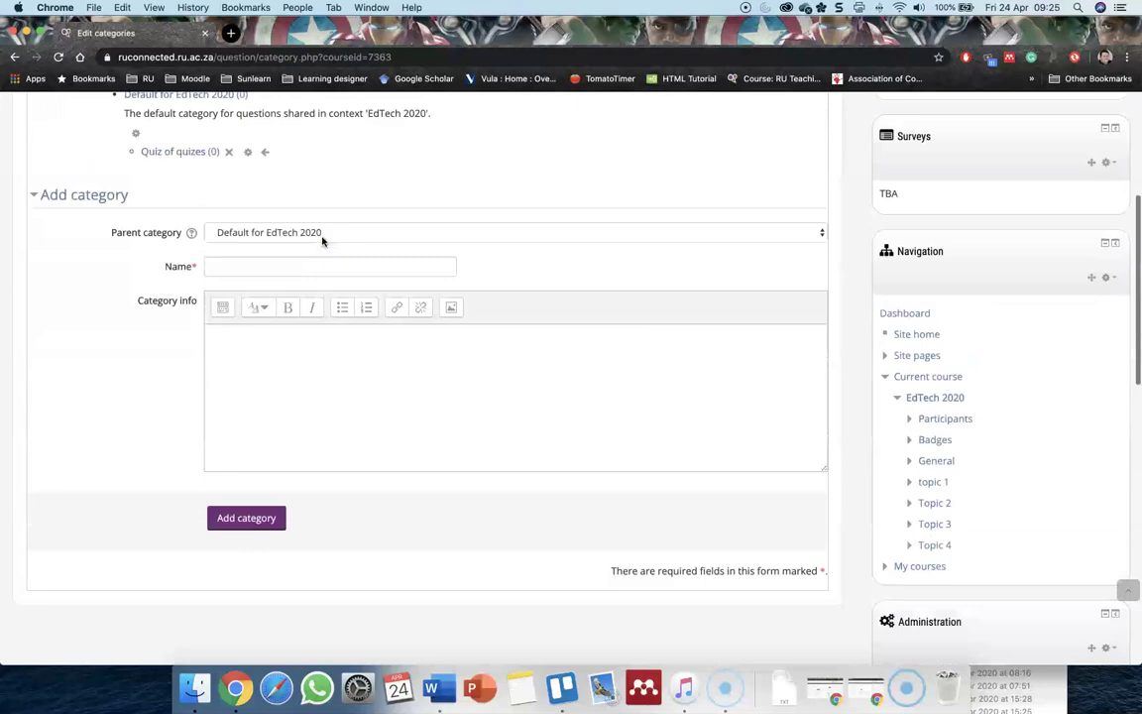
scroll(322, 241, up, 6)
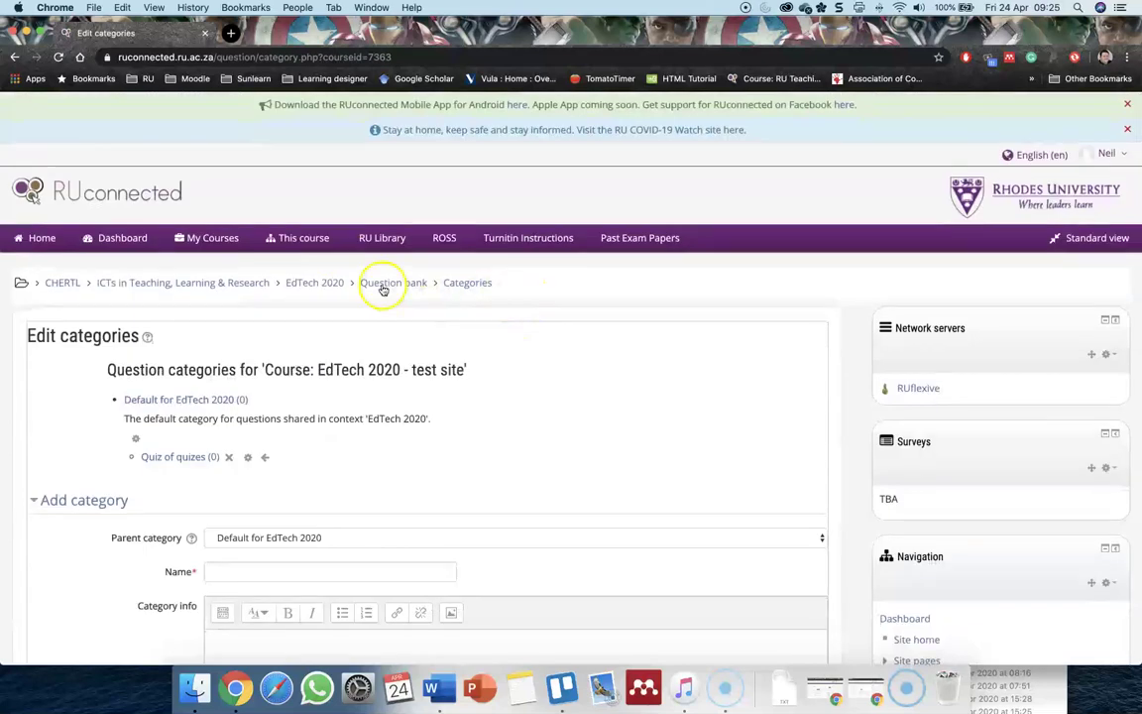
click(376, 286)
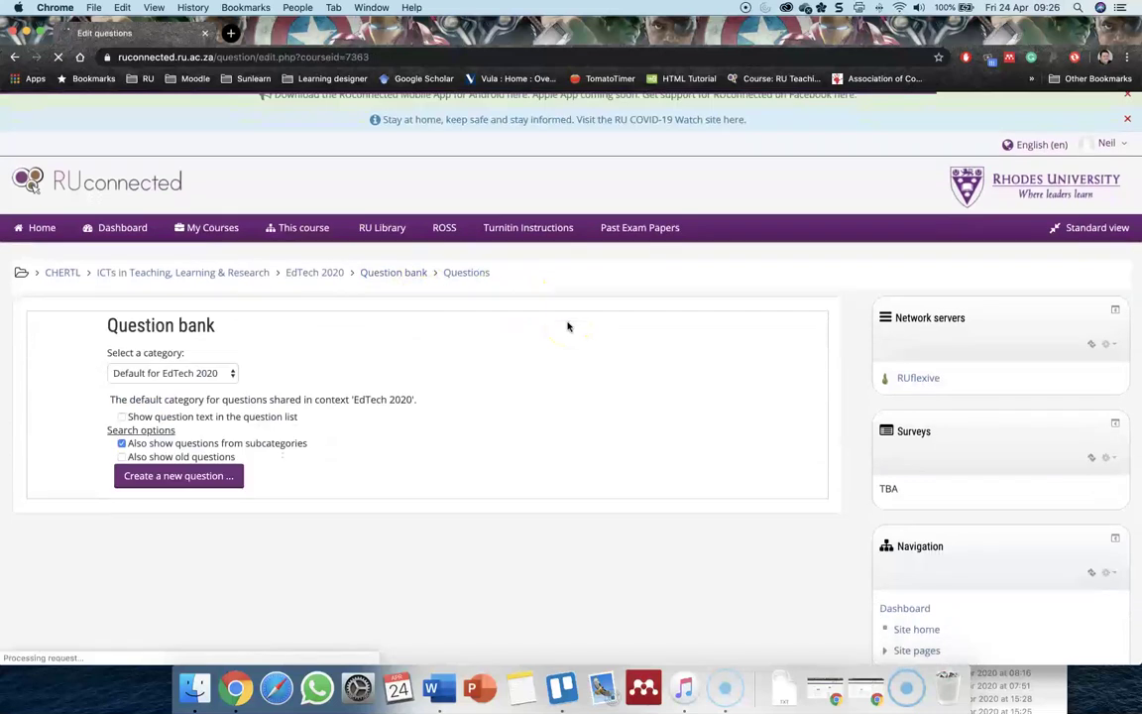
click(324, 274)
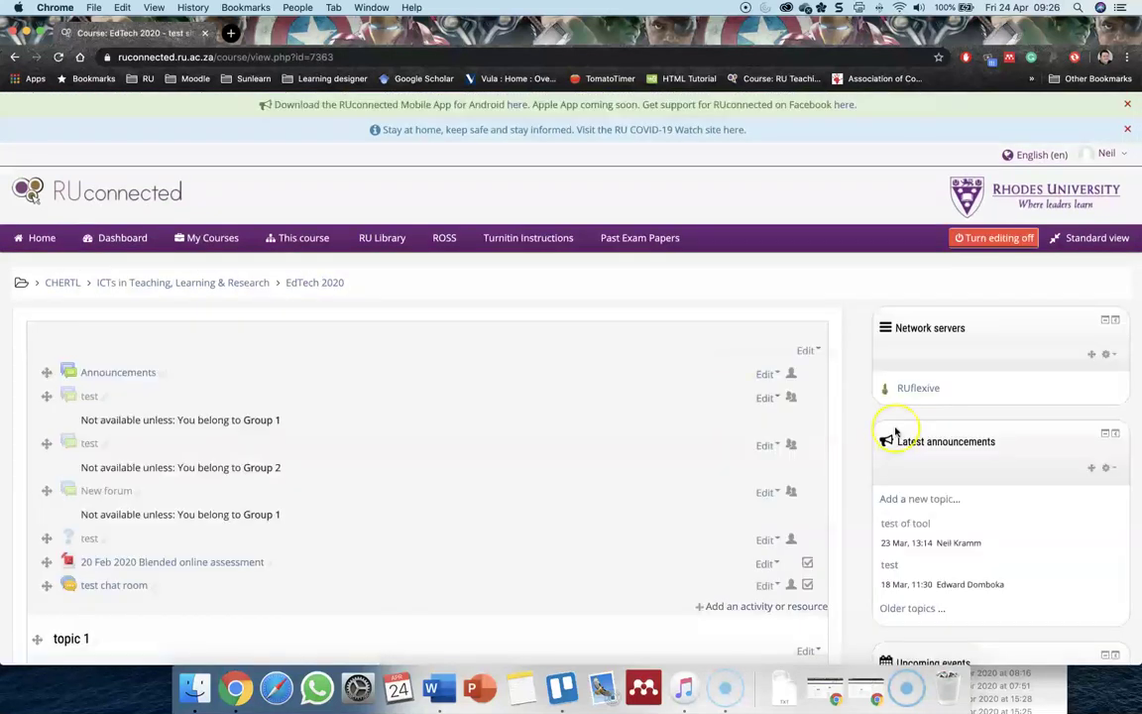
Open the question bank's Import page from the course administration options.
scroll(895, 432, down, 1)
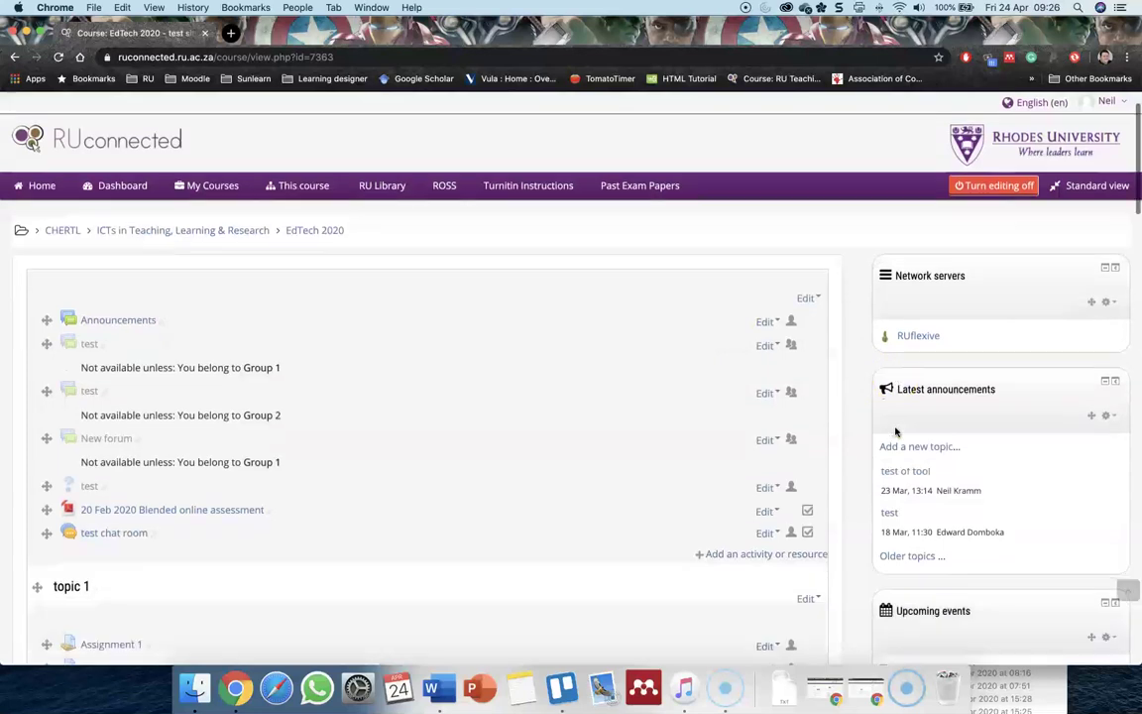
scroll(792, 430, down, 1)
click(691, 429)
scroll(691, 428, down, 5)
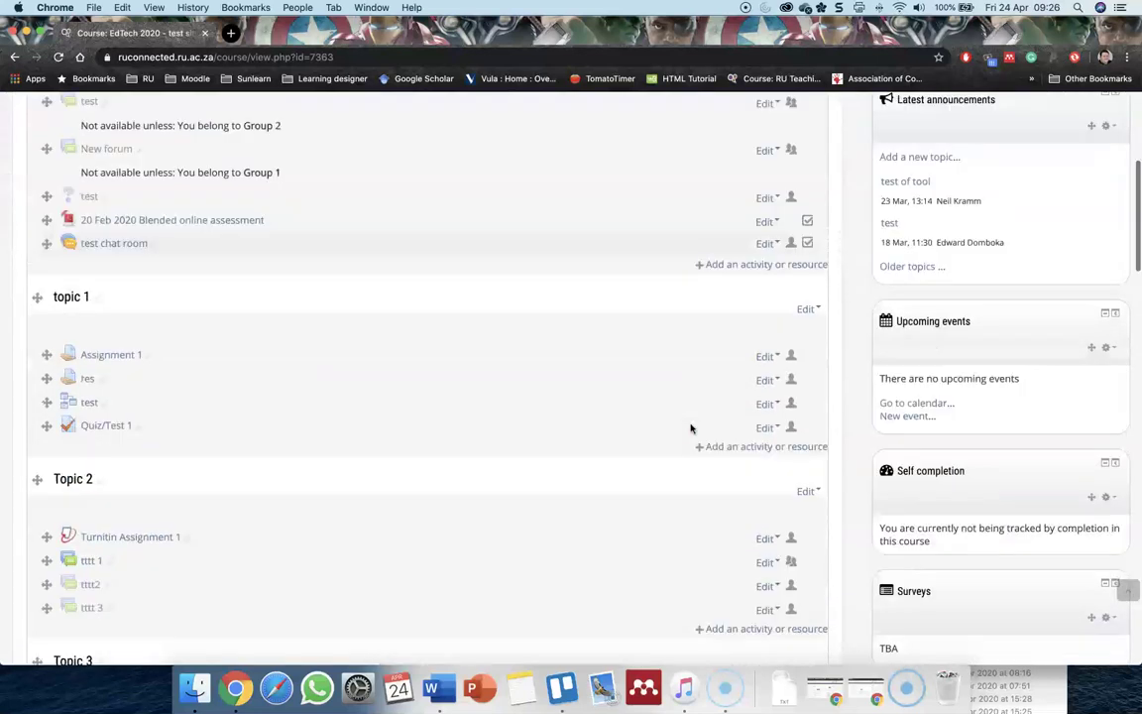
scroll(691, 428, down, 8)
scroll(691, 429, down, 8)
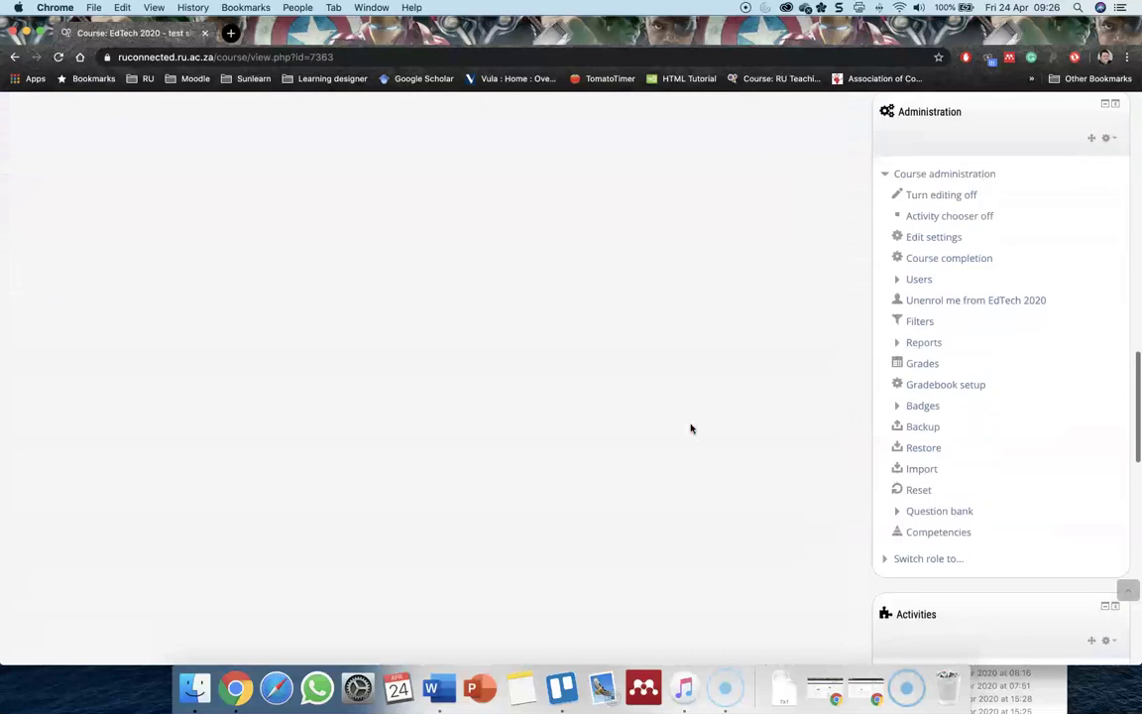
scroll(691, 428, down, 1)
click(915, 452)
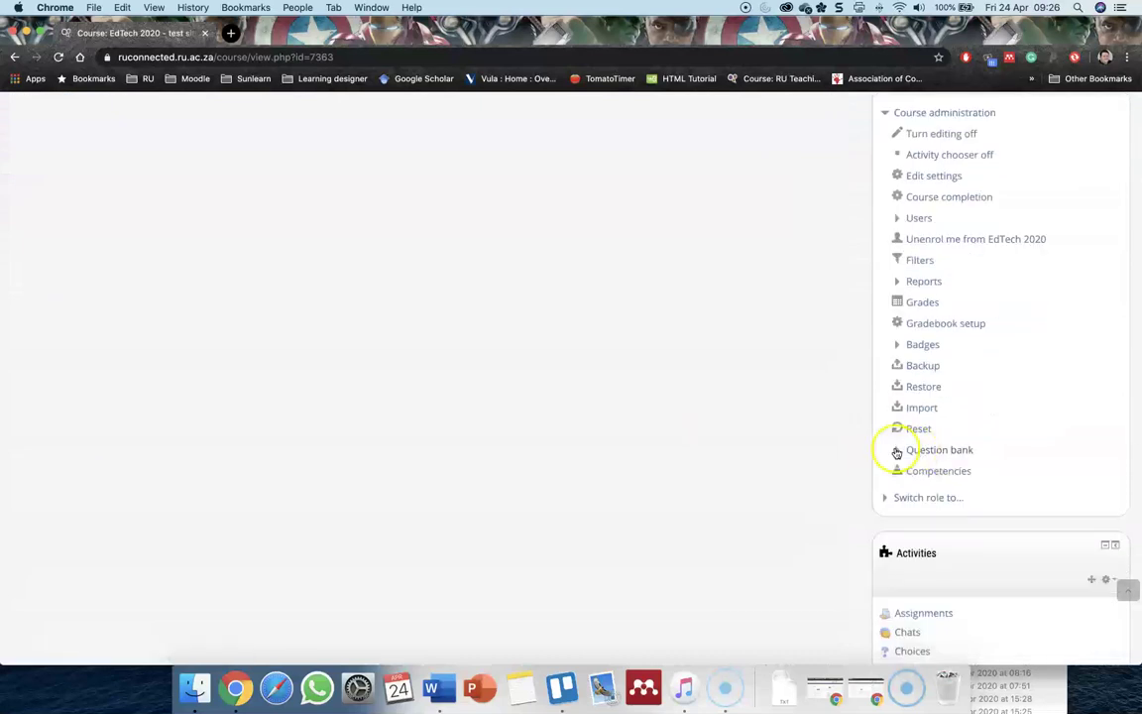
click(897, 452)
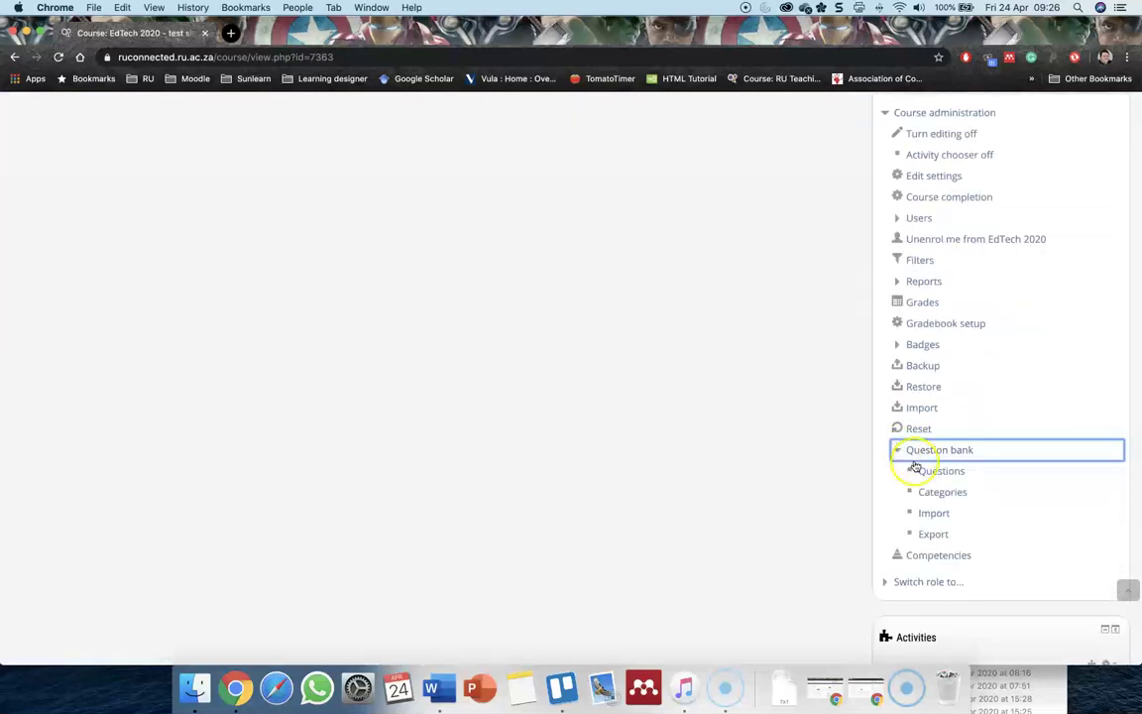
click(927, 514)
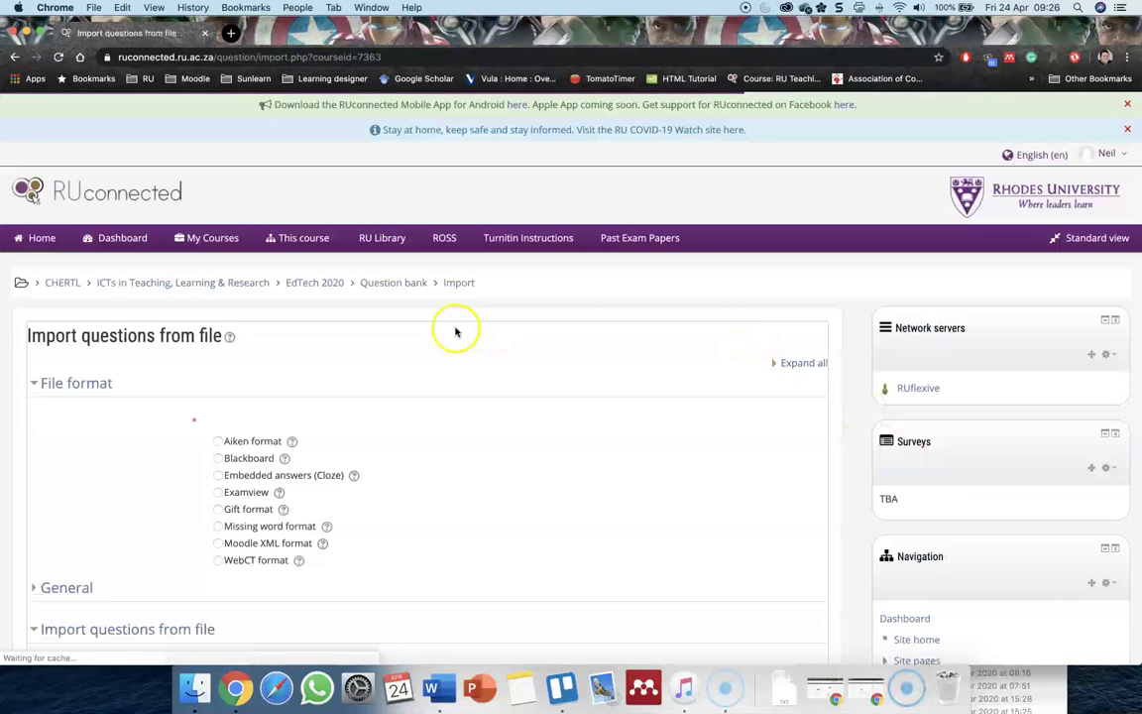
Choose Aiken format as the file format for the question import.
scroll(446, 331, down, 3)
scroll(442, 331, down, 2)
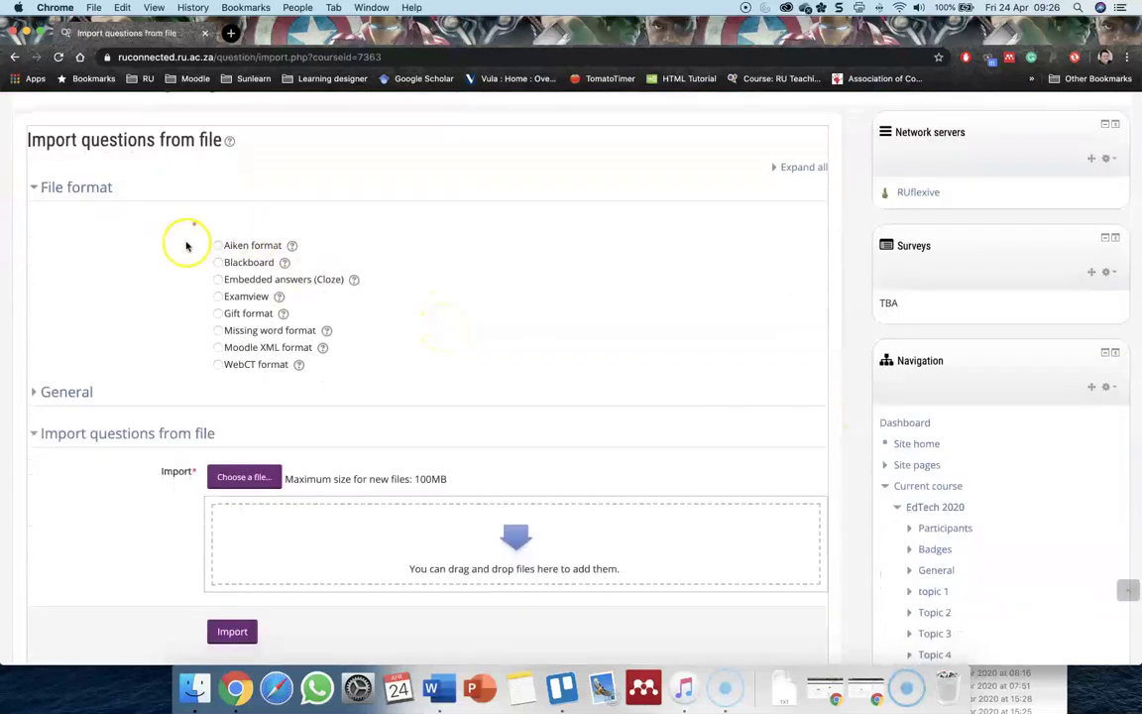
click(217, 246)
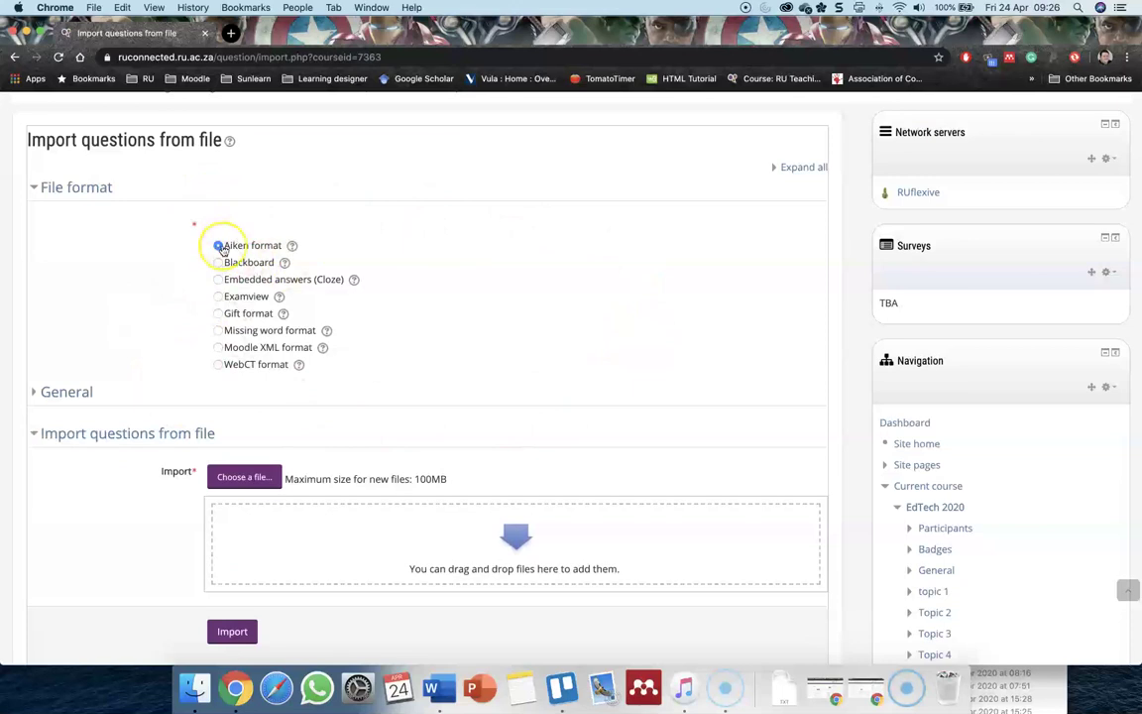
scroll(326, 292, down, 2)
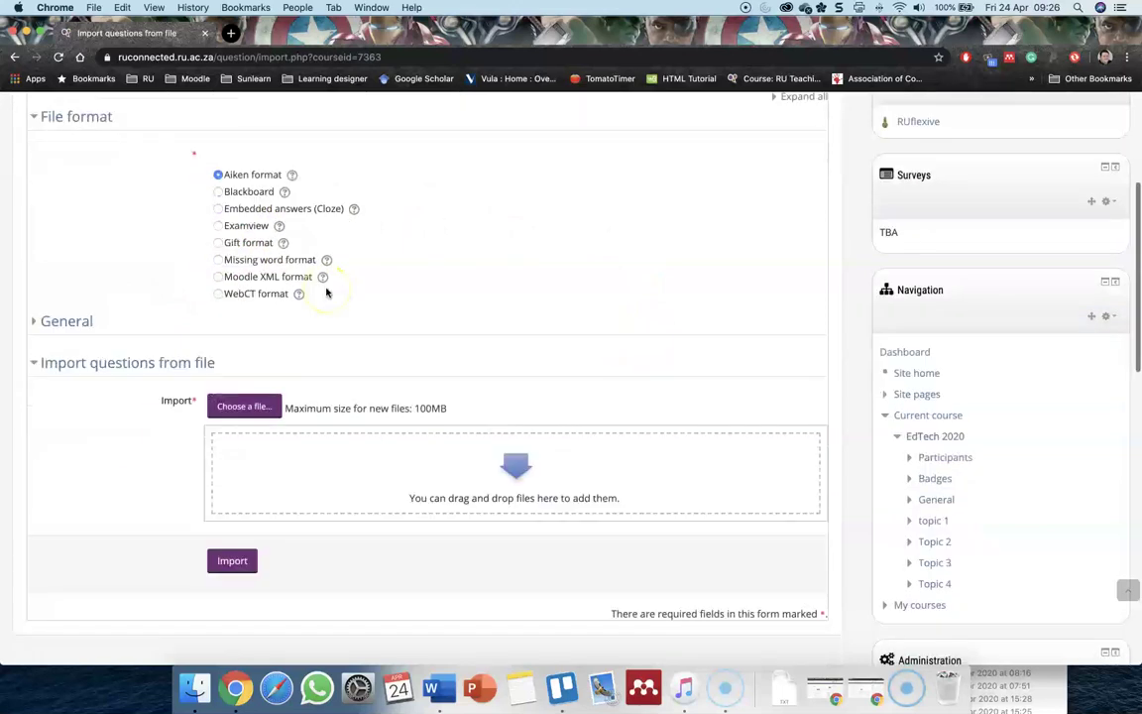
scroll(326, 291, down, 2)
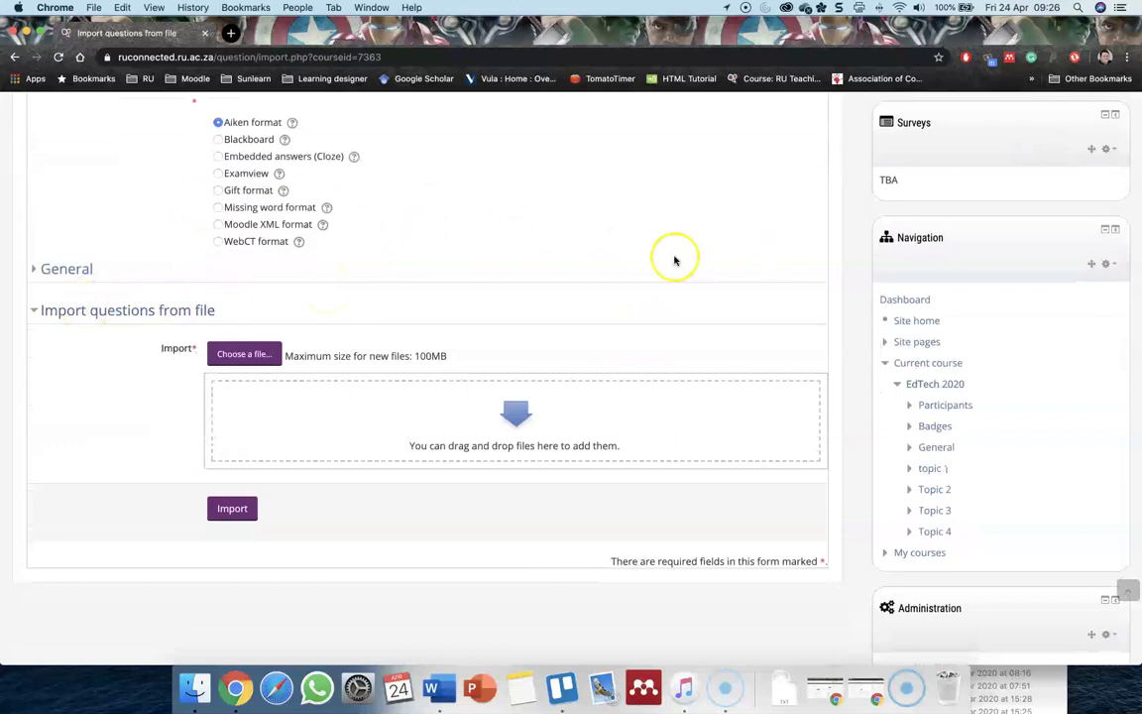
Bring up the Downloads folder and add the Questions text file to the import form's upload area.
key(ctrl+Up)
key(ctrl+Up)
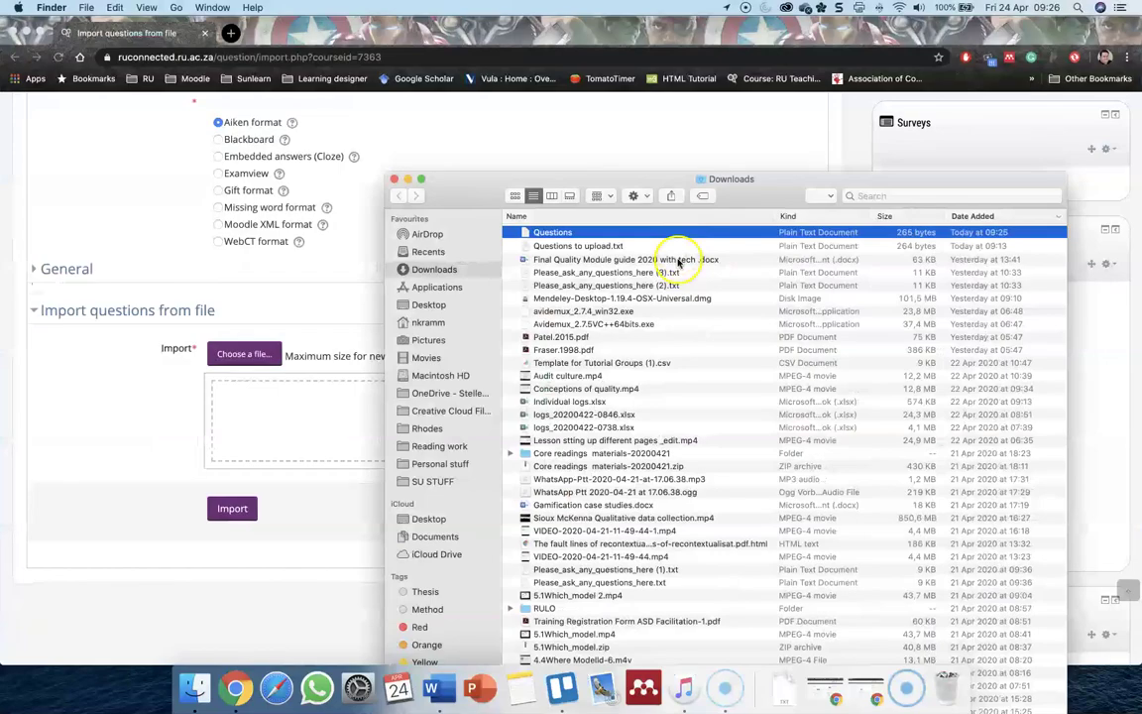
drag(745, 183, 899, 171)
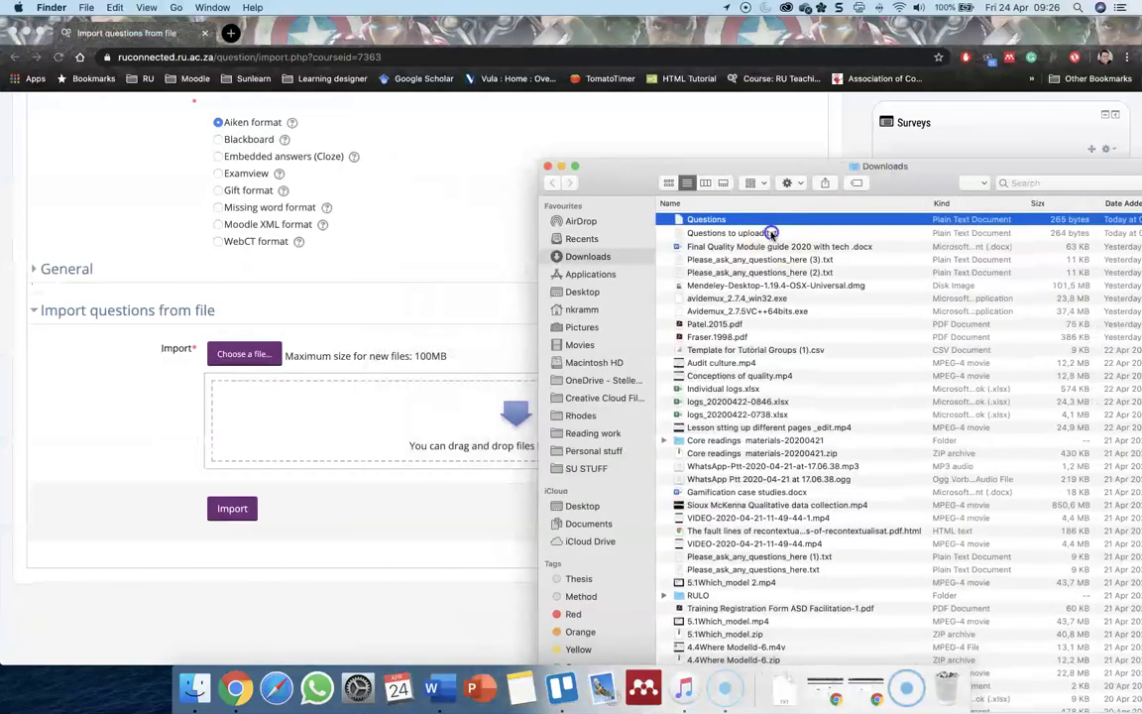
drag(769, 219, 283, 404)
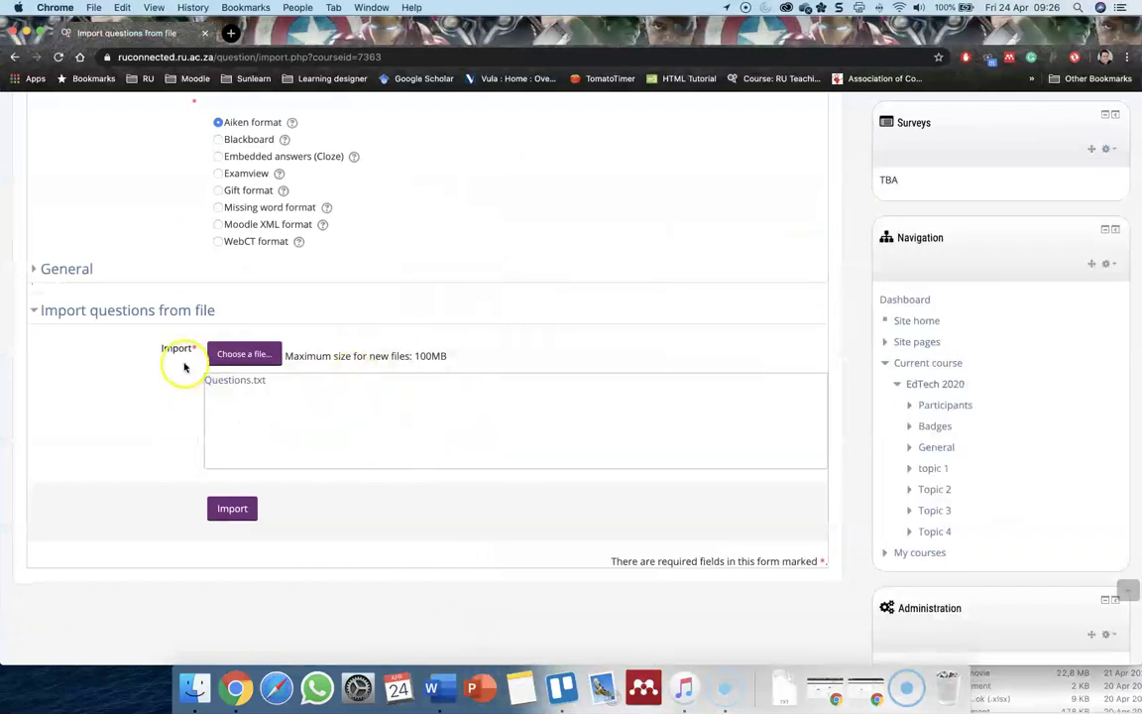
click(234, 355)
click(316, 277)
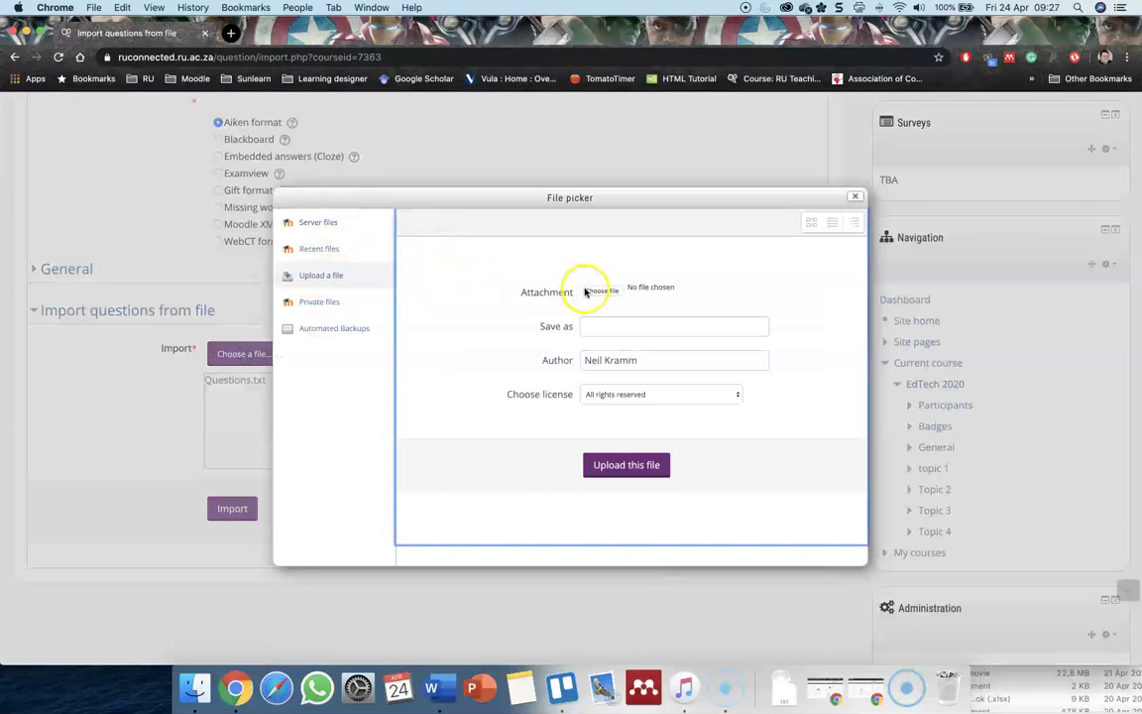
click(855, 198)
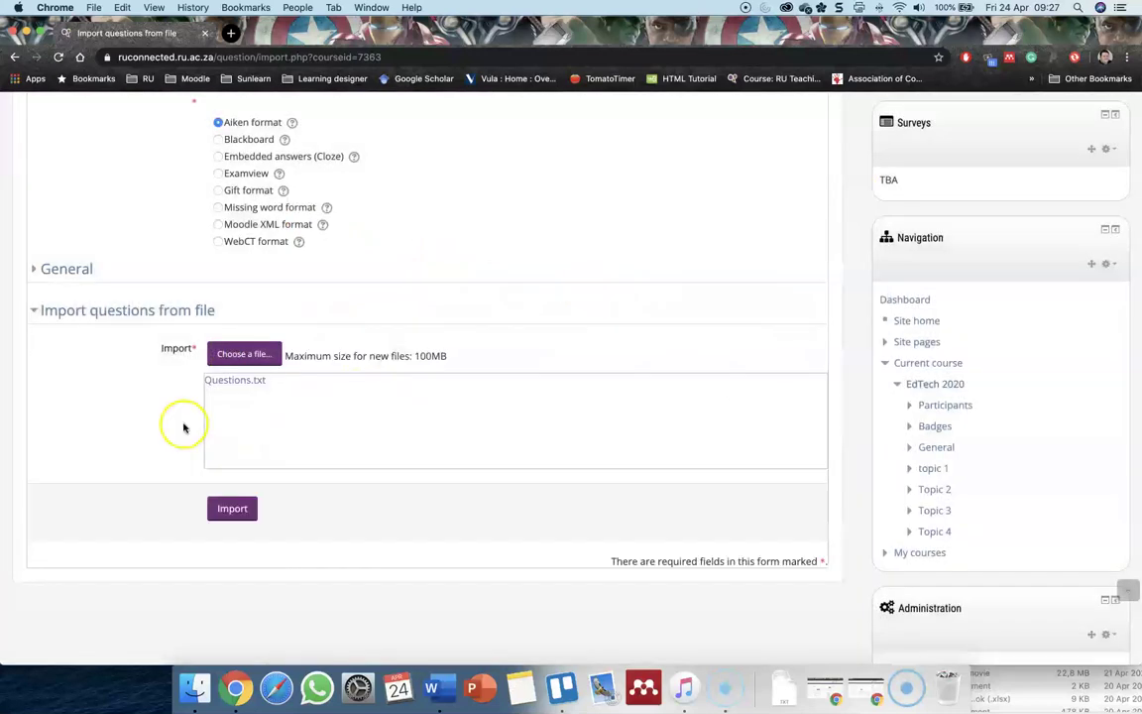
Import the questions from Questions.txt, review the imported questions and continue to the question bank.
click(239, 519)
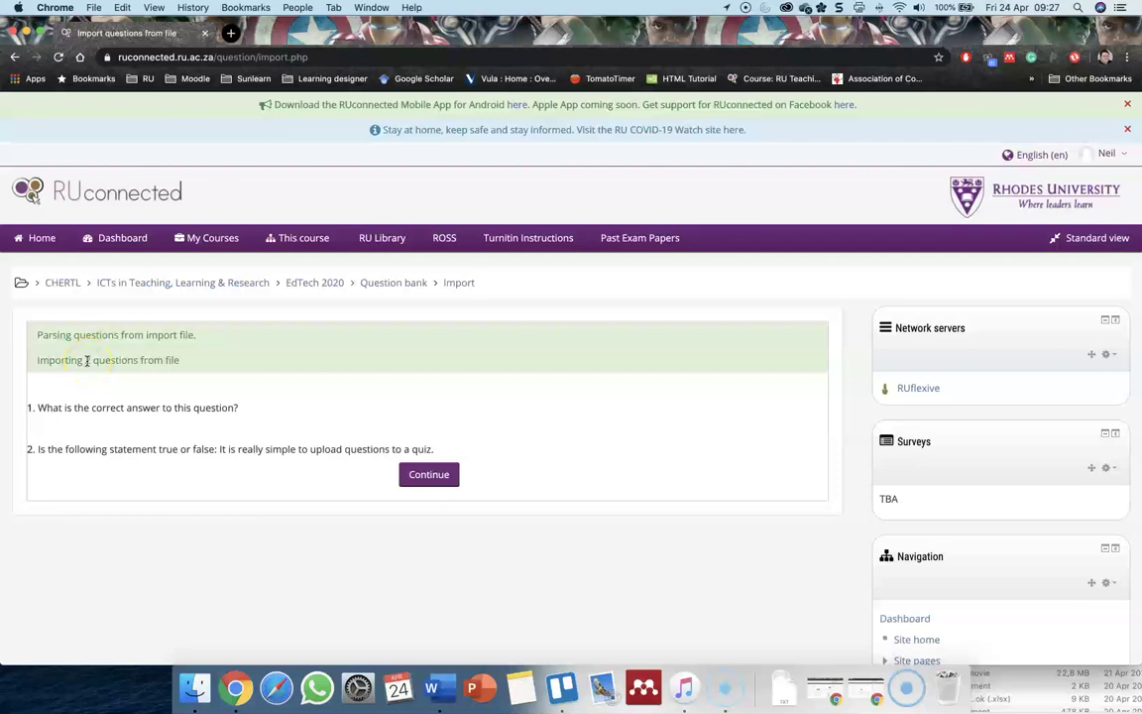
click(87, 393)
click(31, 409)
drag(31, 409, 283, 439)
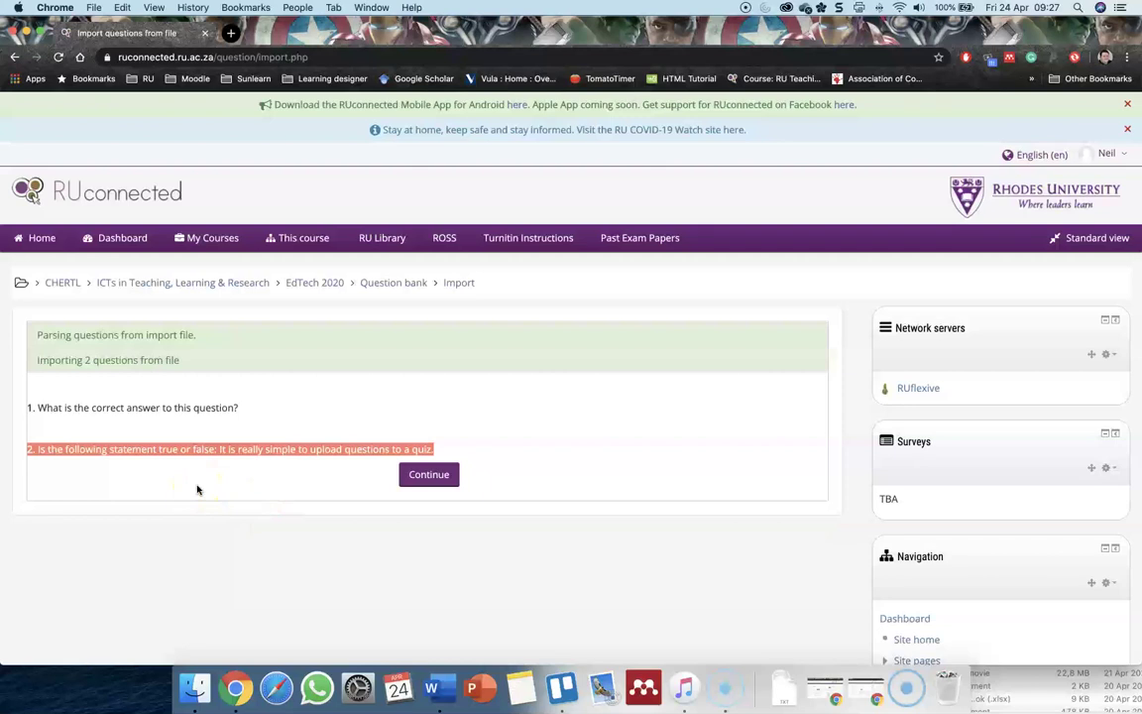
click(437, 480)
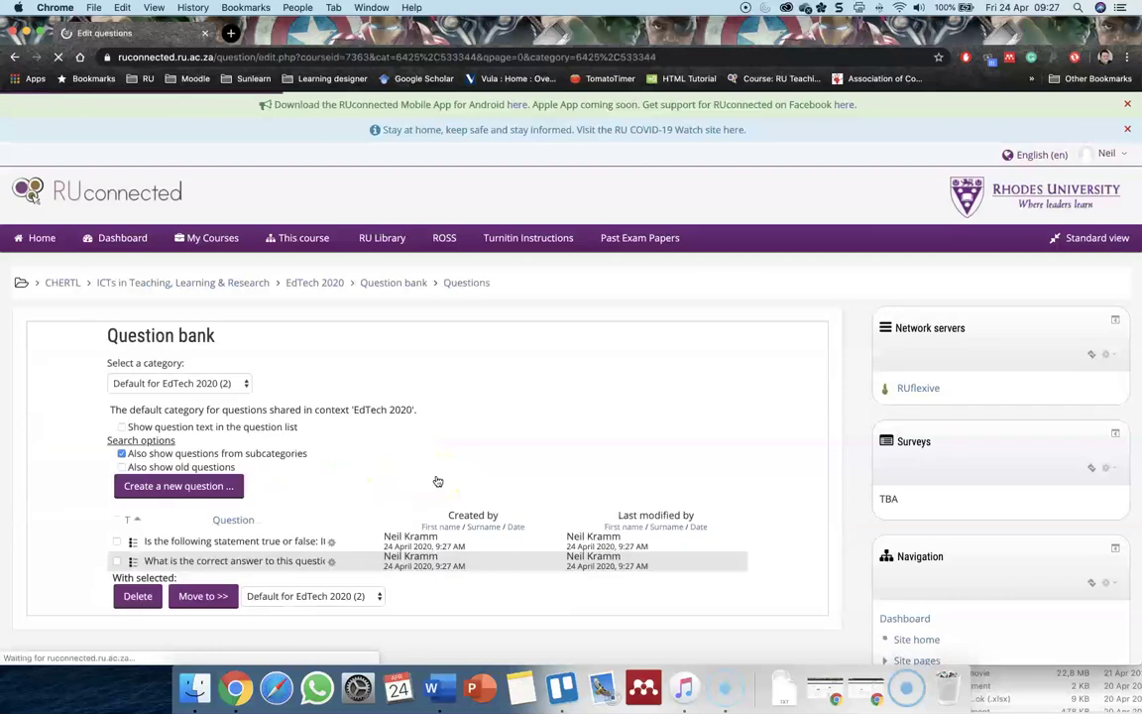
Examine the imported questions and the categories available in the question bank.
scroll(446, 476, down, 1)
scroll(455, 475, down, 2)
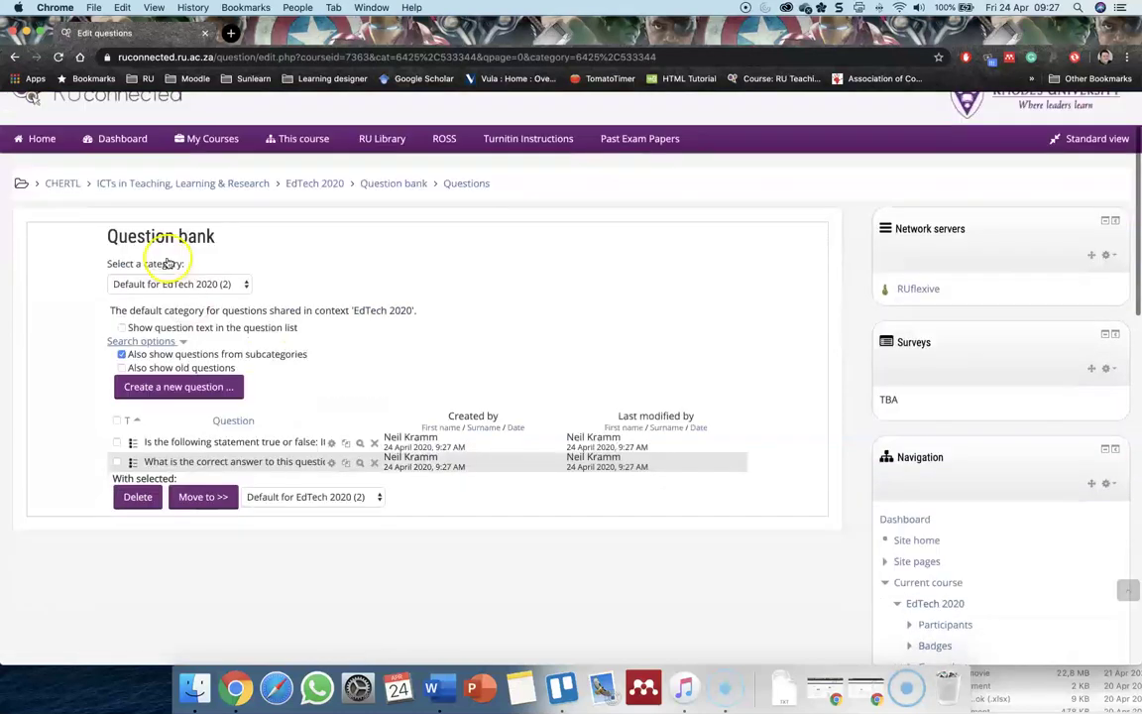
scroll(175, 246, down, 1)
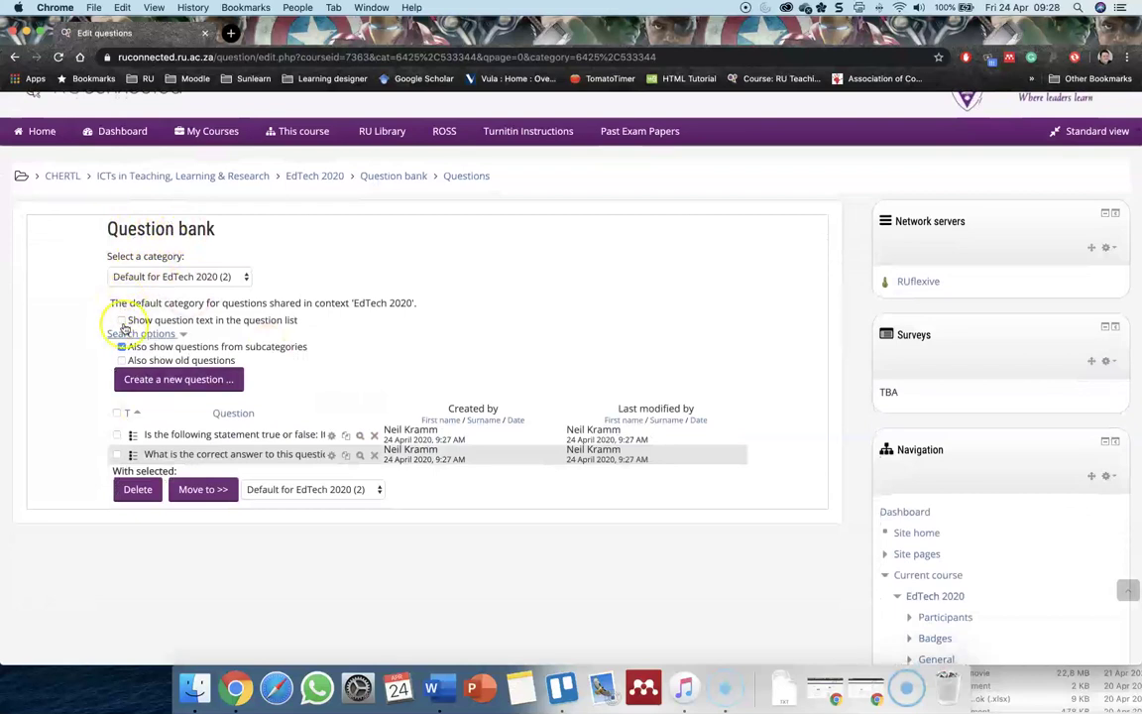
click(178, 277)
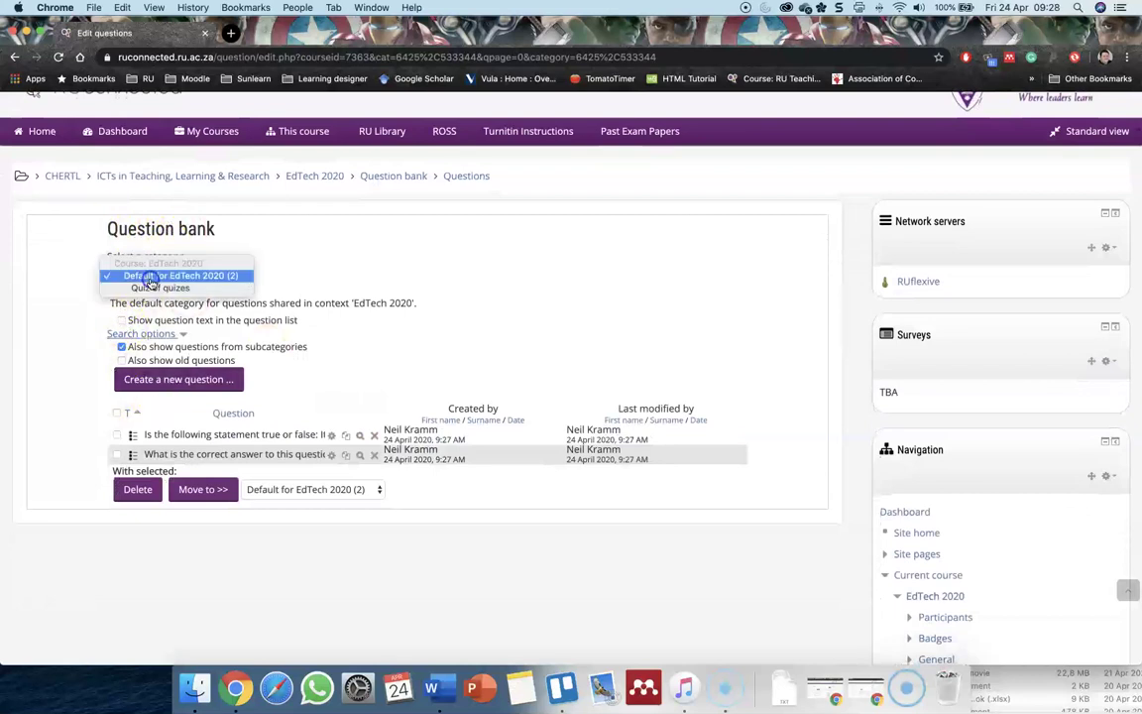
click(228, 315)
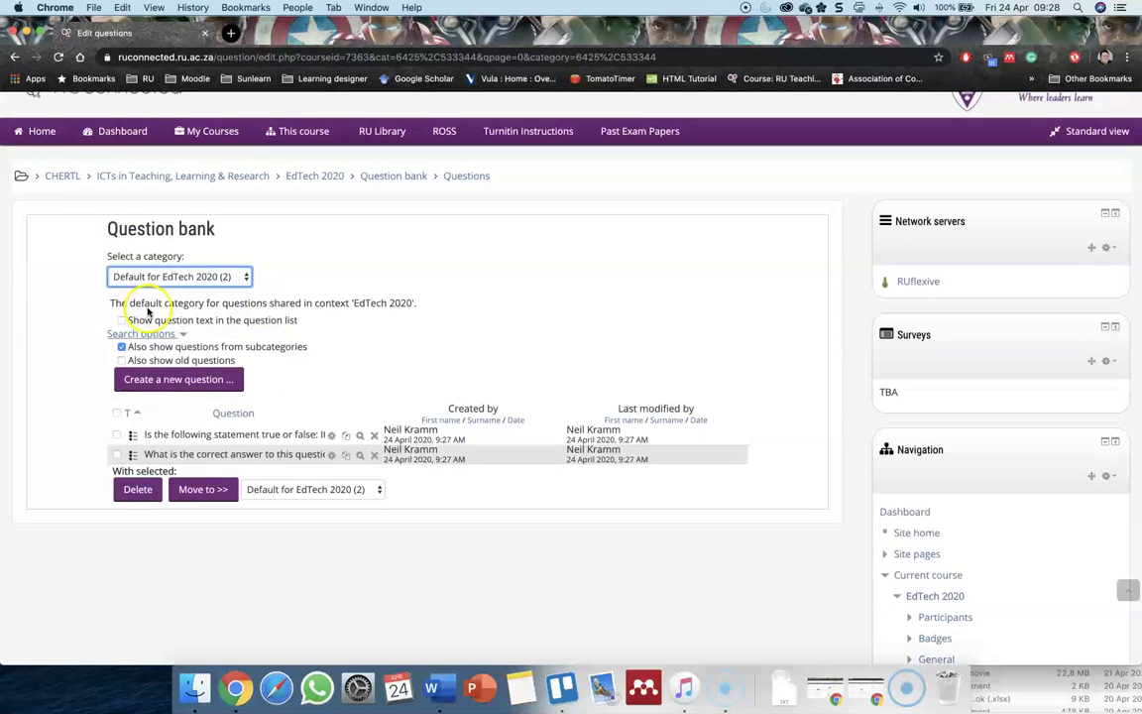
click(212, 280)
click(94, 449)
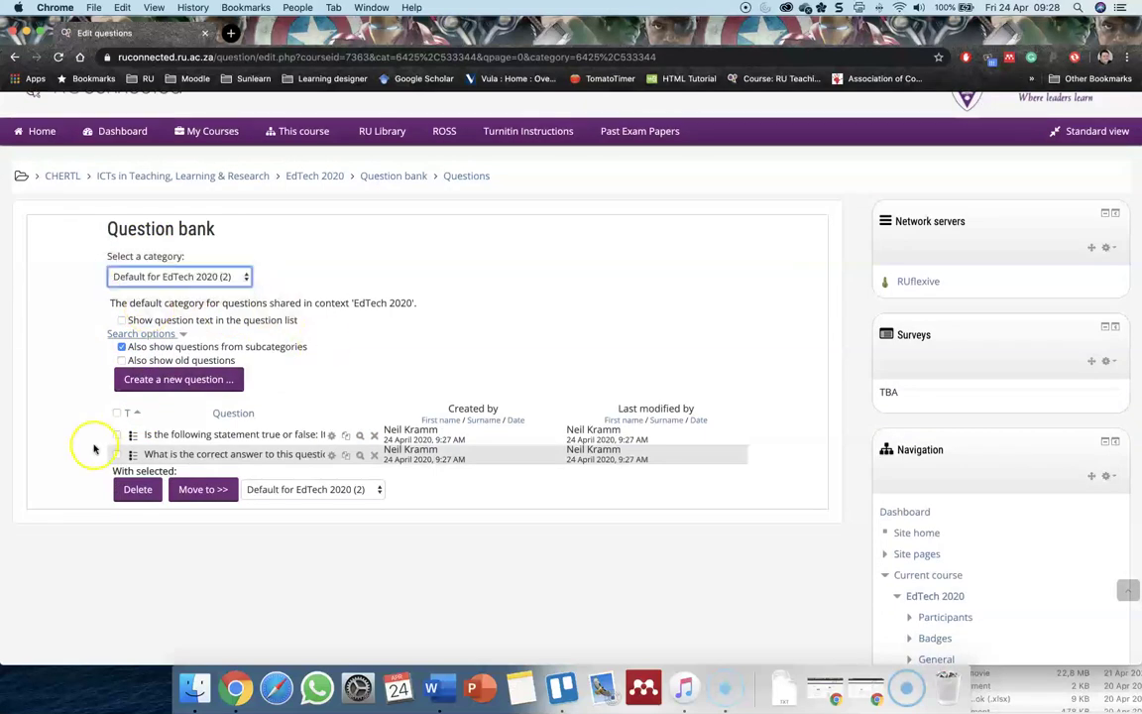
Select both imported questions and move them to the Quiz of quizes category.
click(117, 434)
click(116, 453)
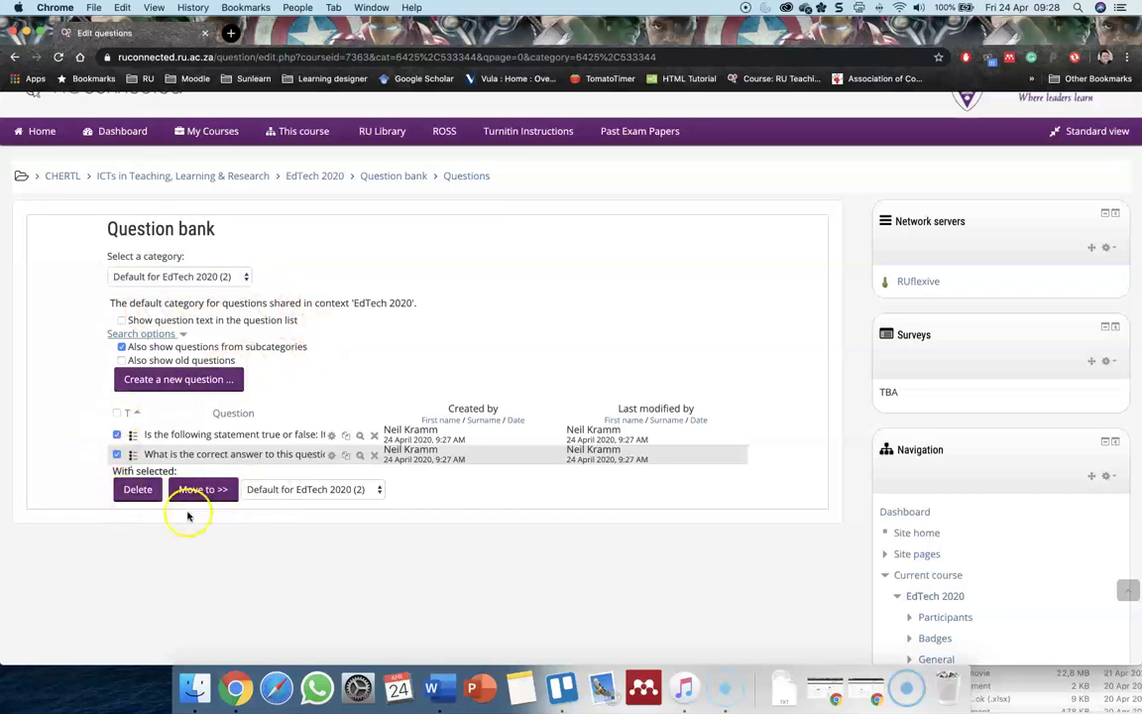
click(303, 492)
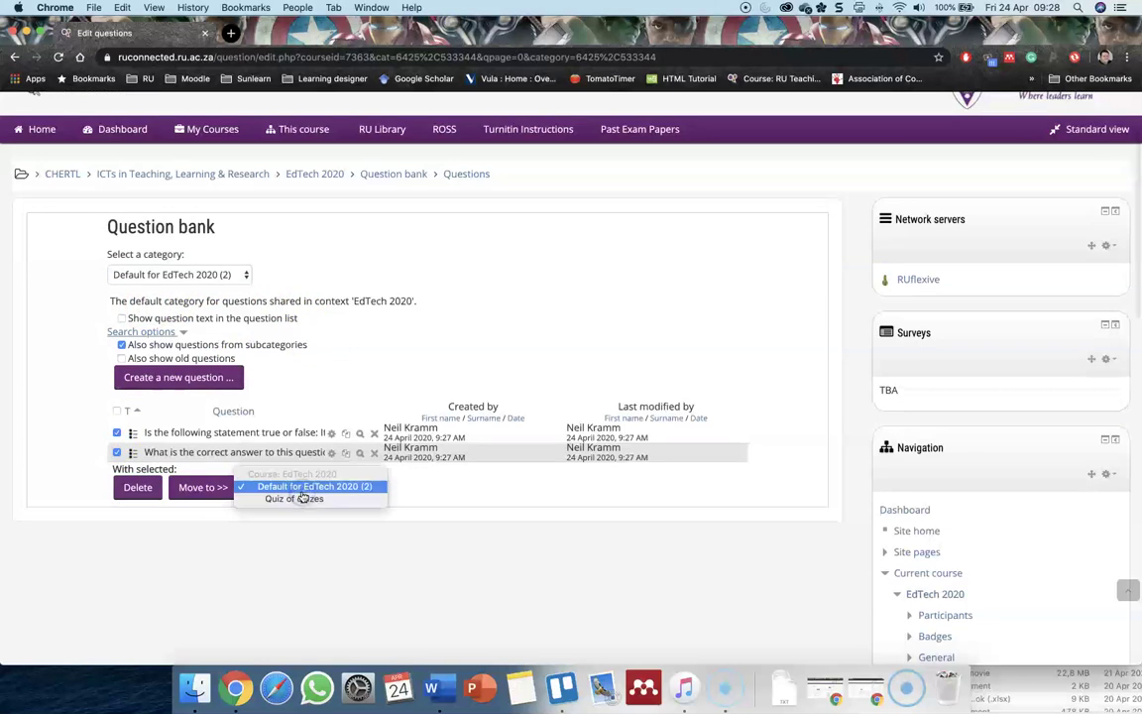
click(303, 497)
click(215, 492)
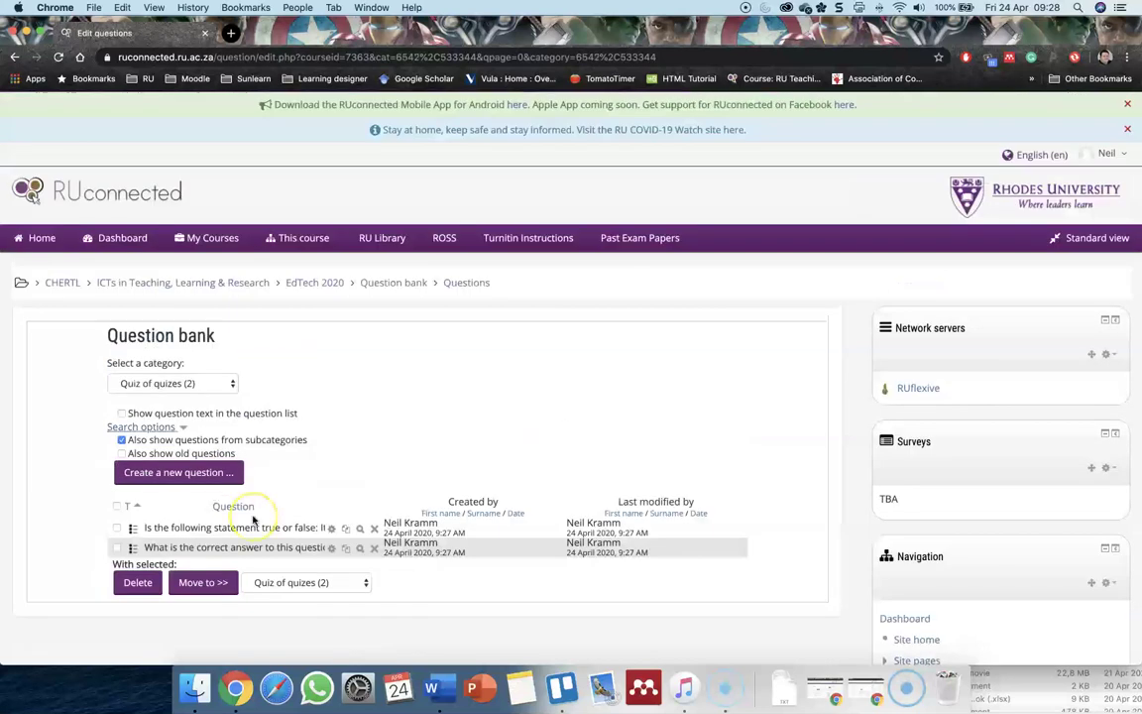
Check the question lists of the Quiz of quizes and Default for EdTech 2020 categories.
click(188, 387)
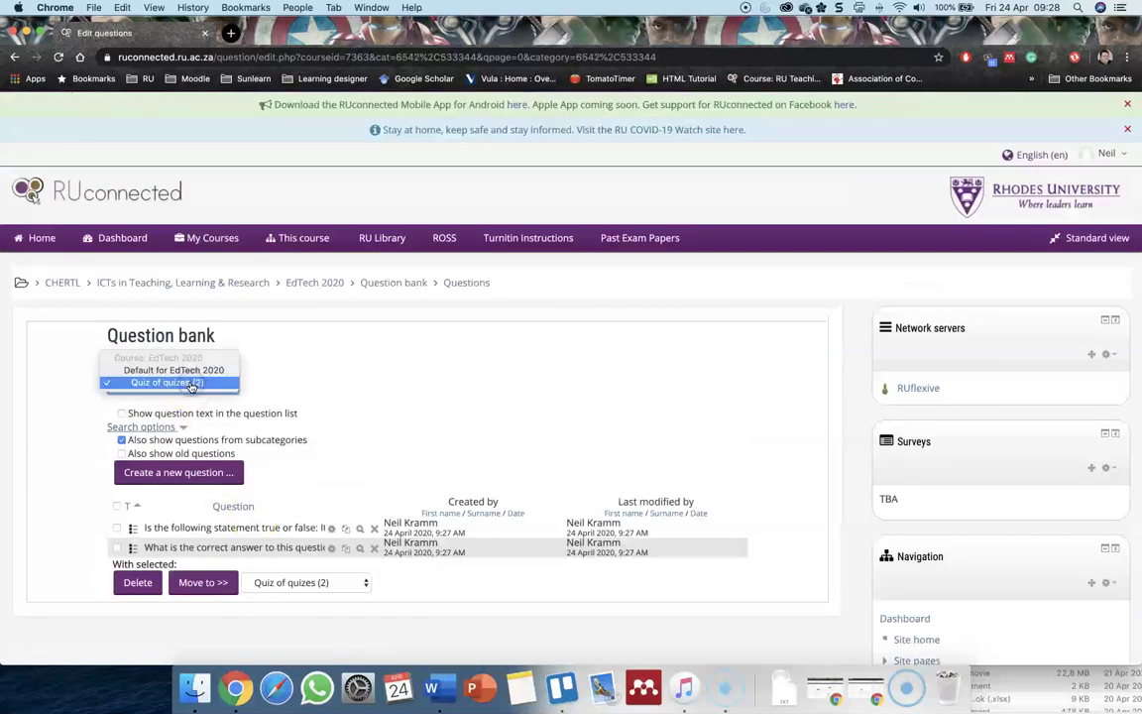
click(191, 384)
click(389, 285)
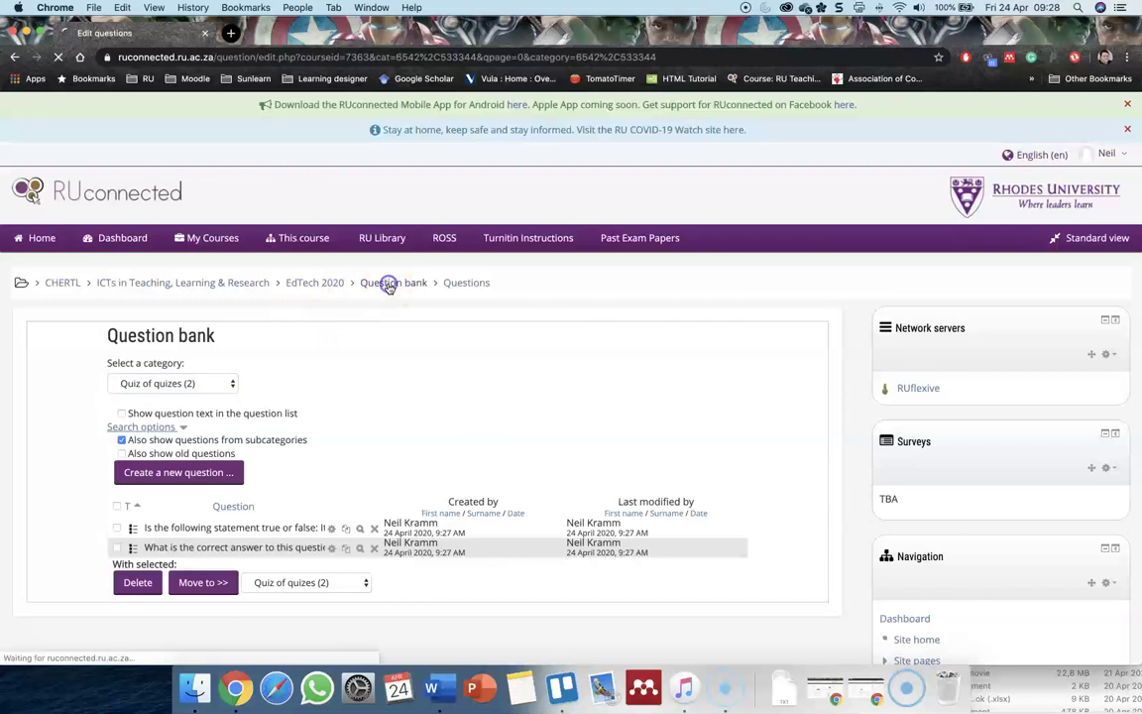
scroll(376, 428, down, 1)
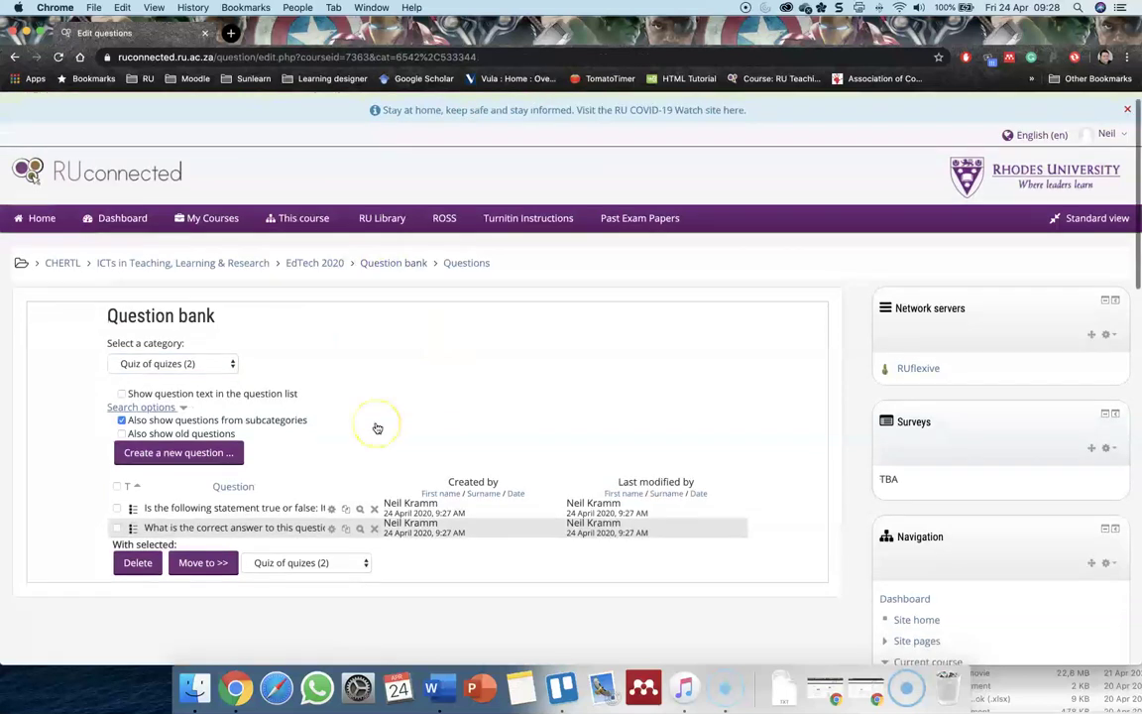
scroll(376, 429, down, 2)
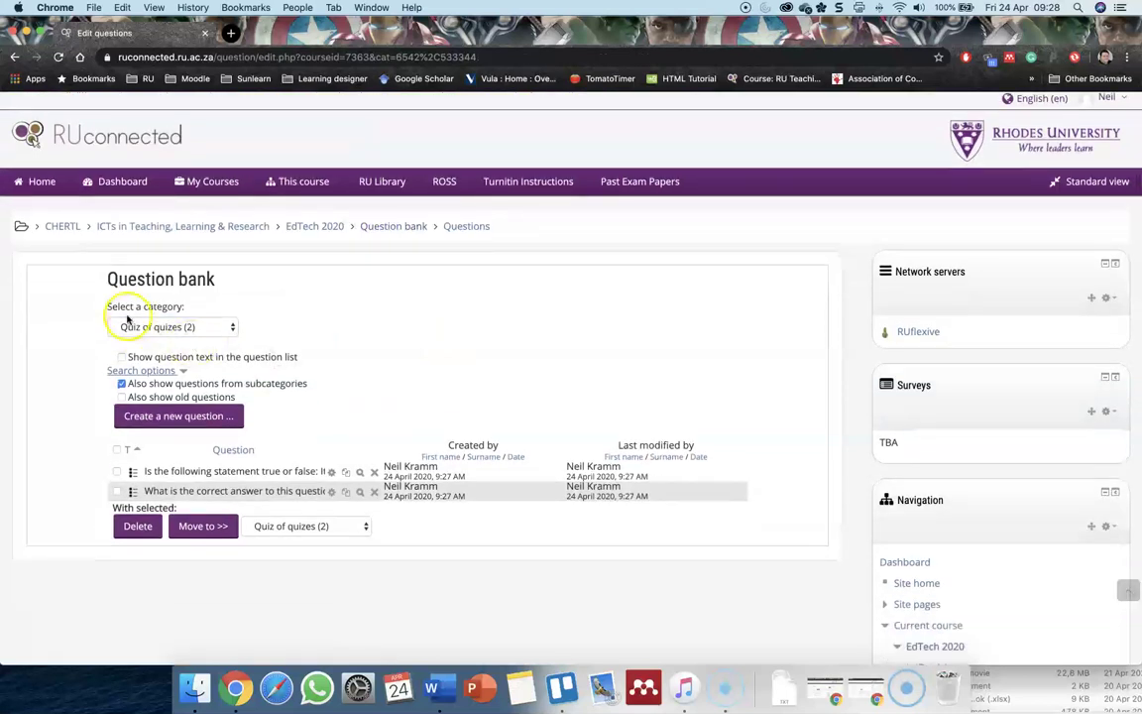
click(187, 336)
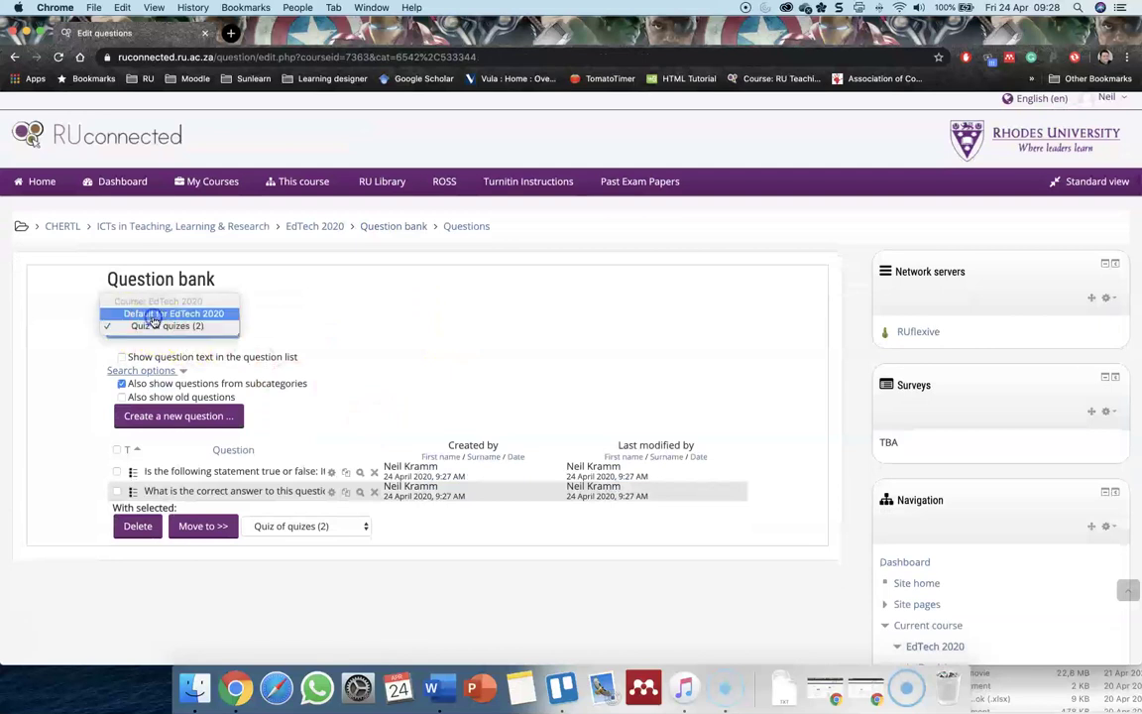
click(153, 315)
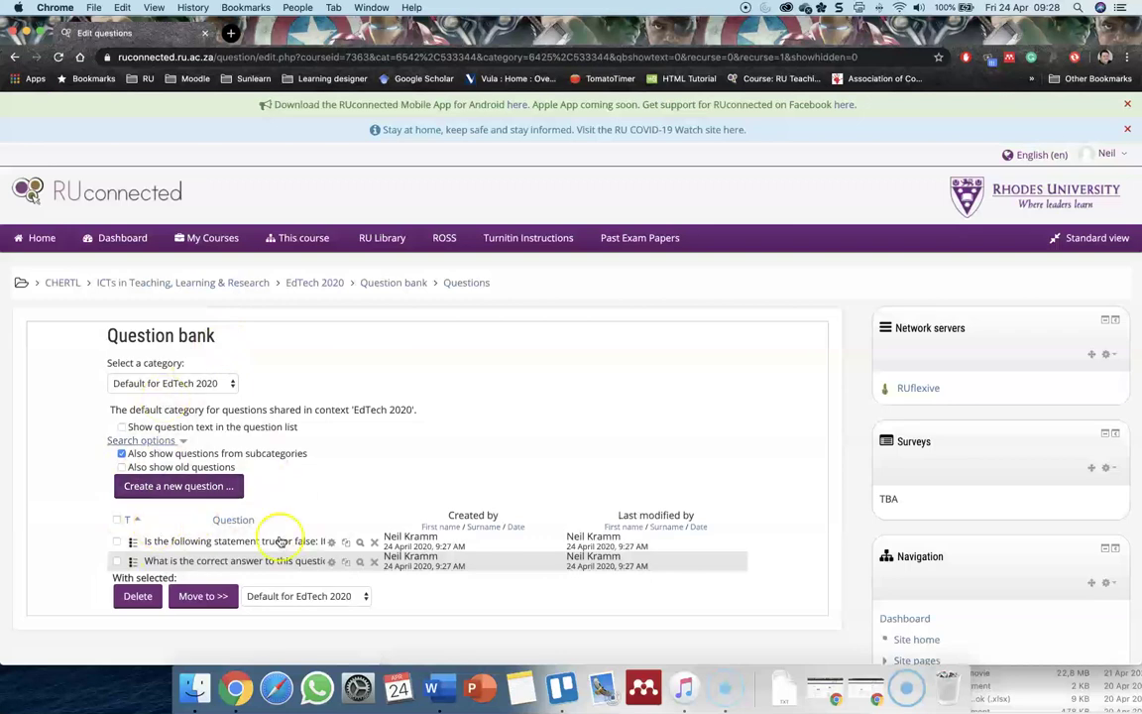
click(188, 384)
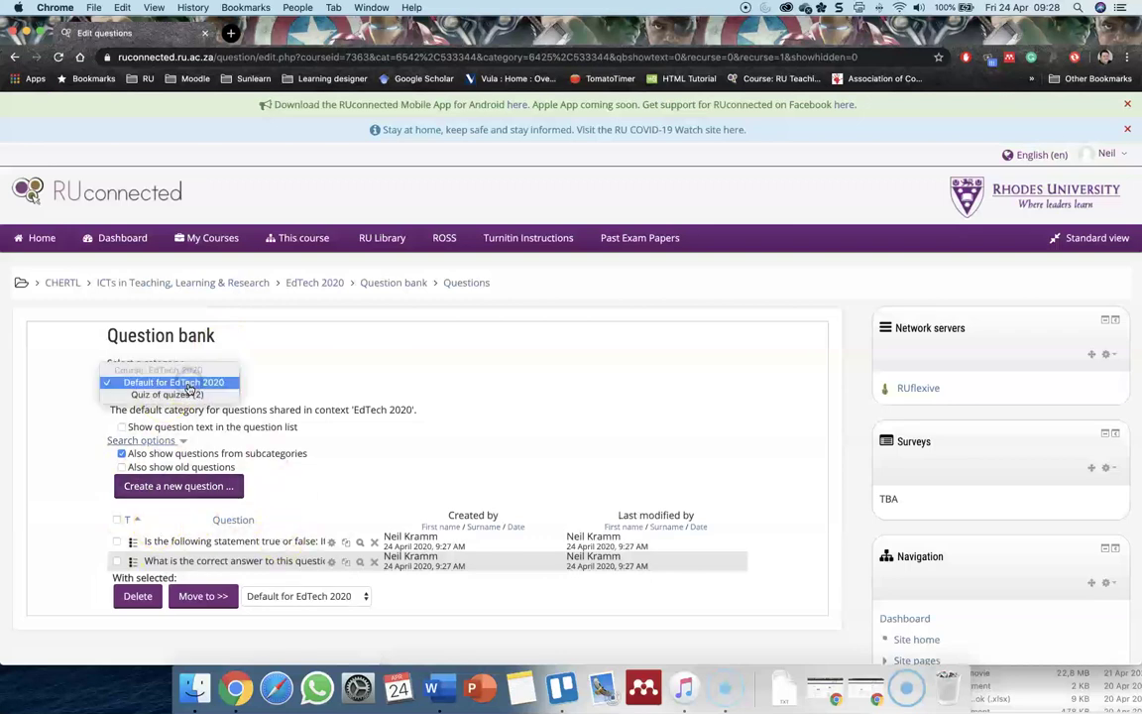
click(131, 397)
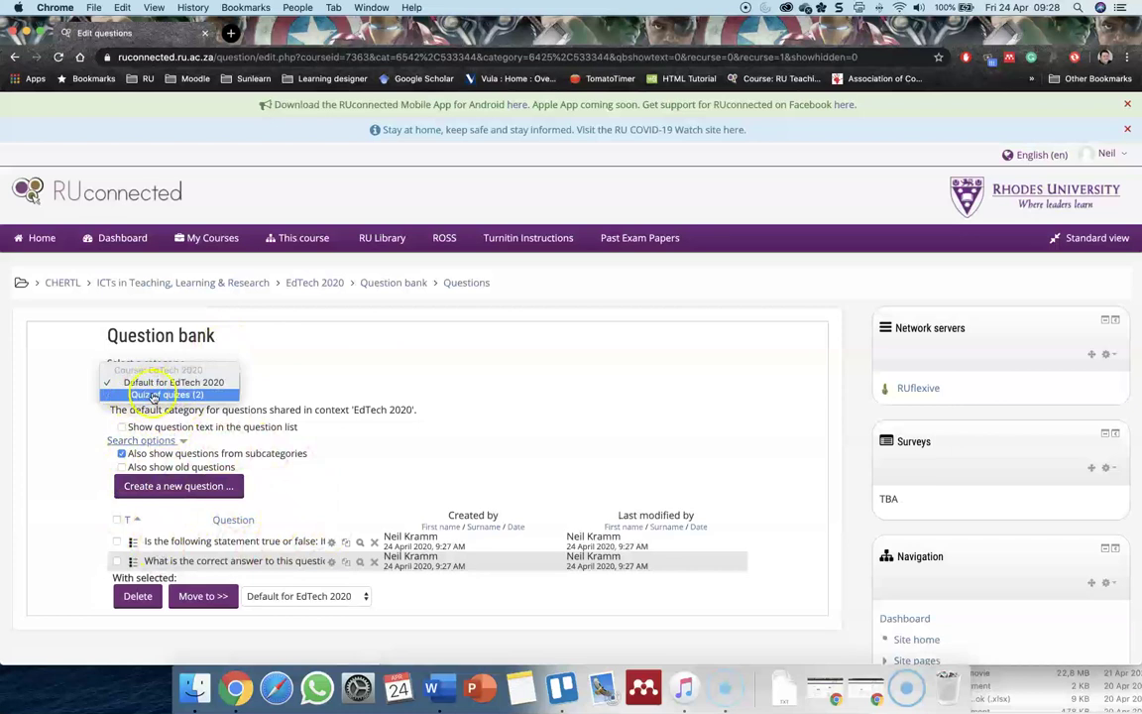
click(441, 365)
click(402, 293)
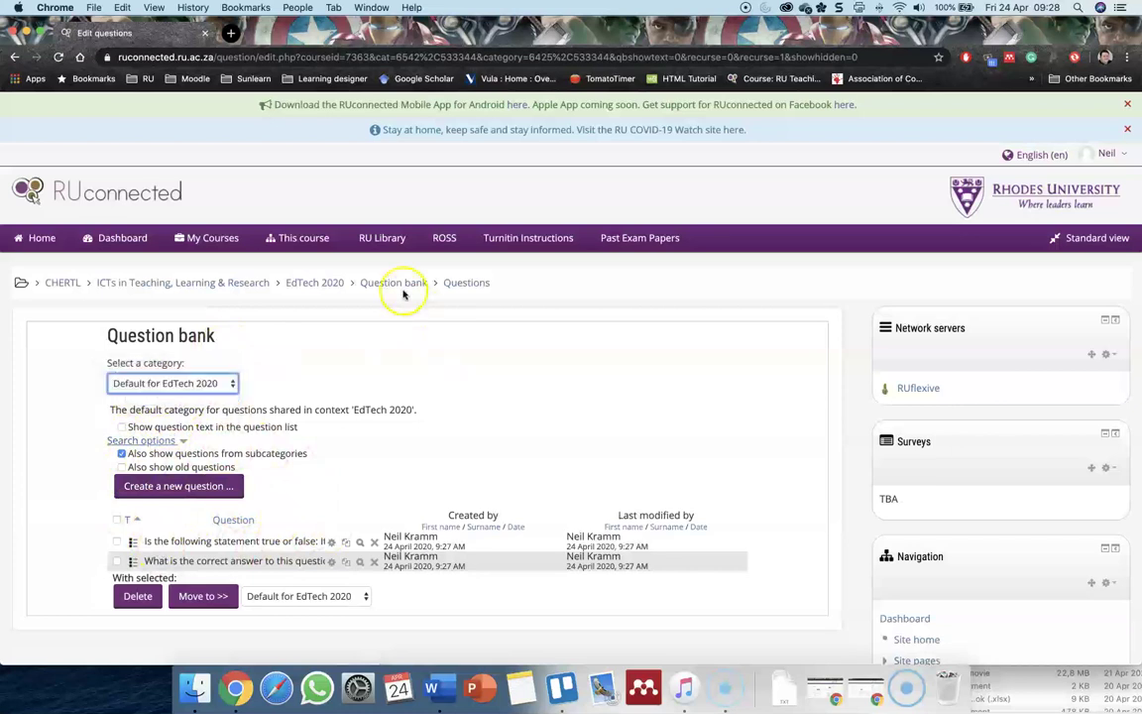
Return to the EdTech 2020 course page and add a new Quiz activity to topic 1.
click(319, 285)
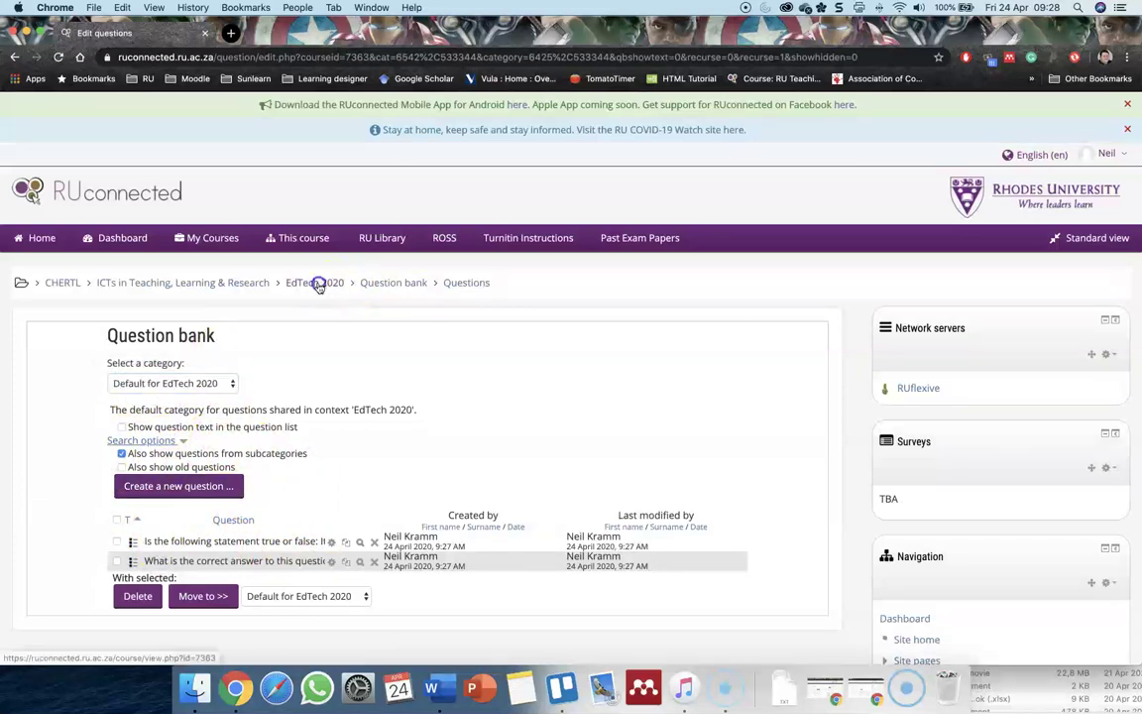
scroll(367, 430, down, 1)
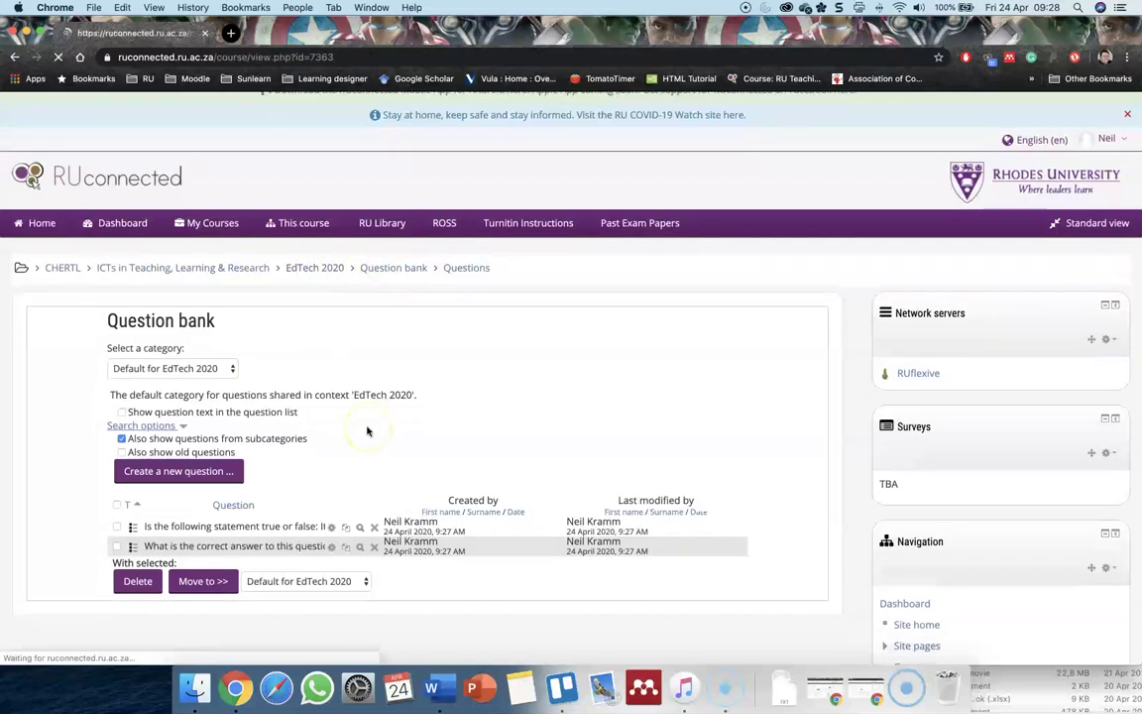
scroll(366, 430, down, 2)
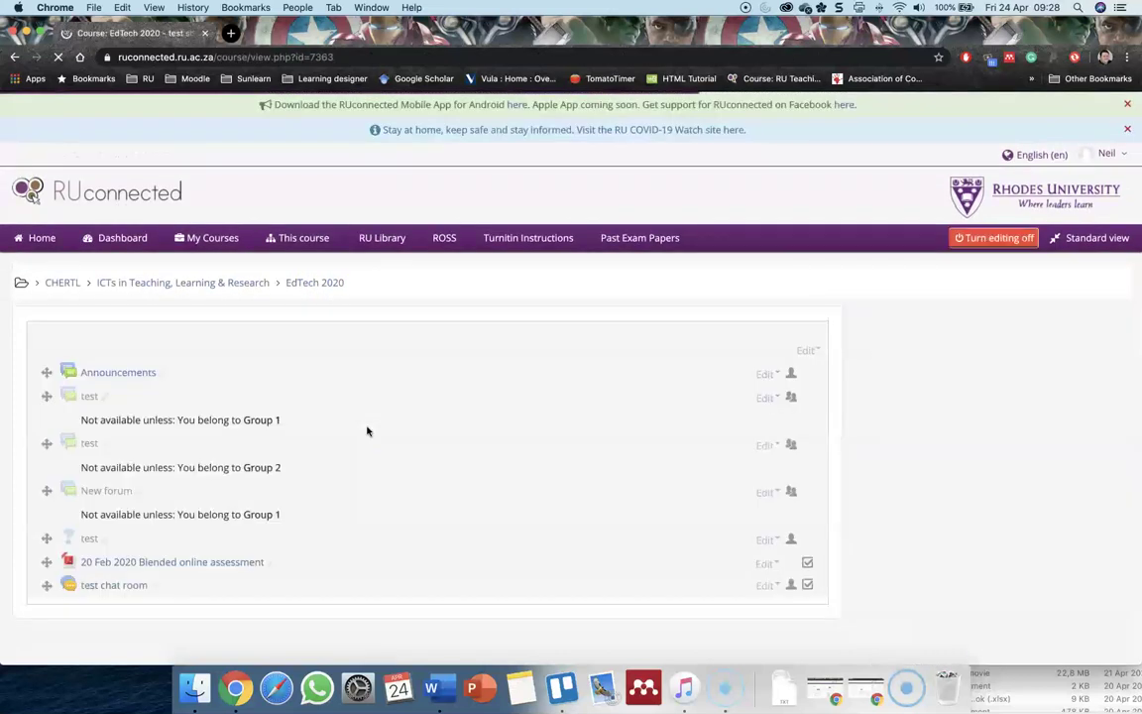
scroll(367, 430, down, 5)
scroll(367, 431, down, 4)
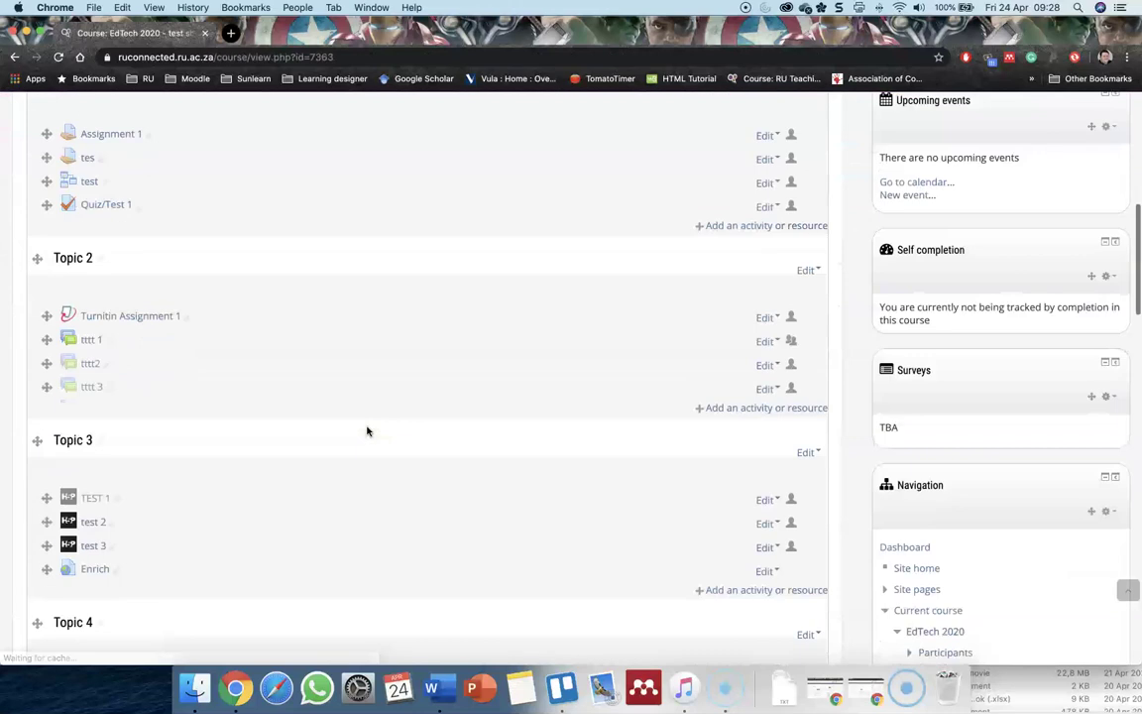
scroll(367, 430, up, 2)
click(727, 353)
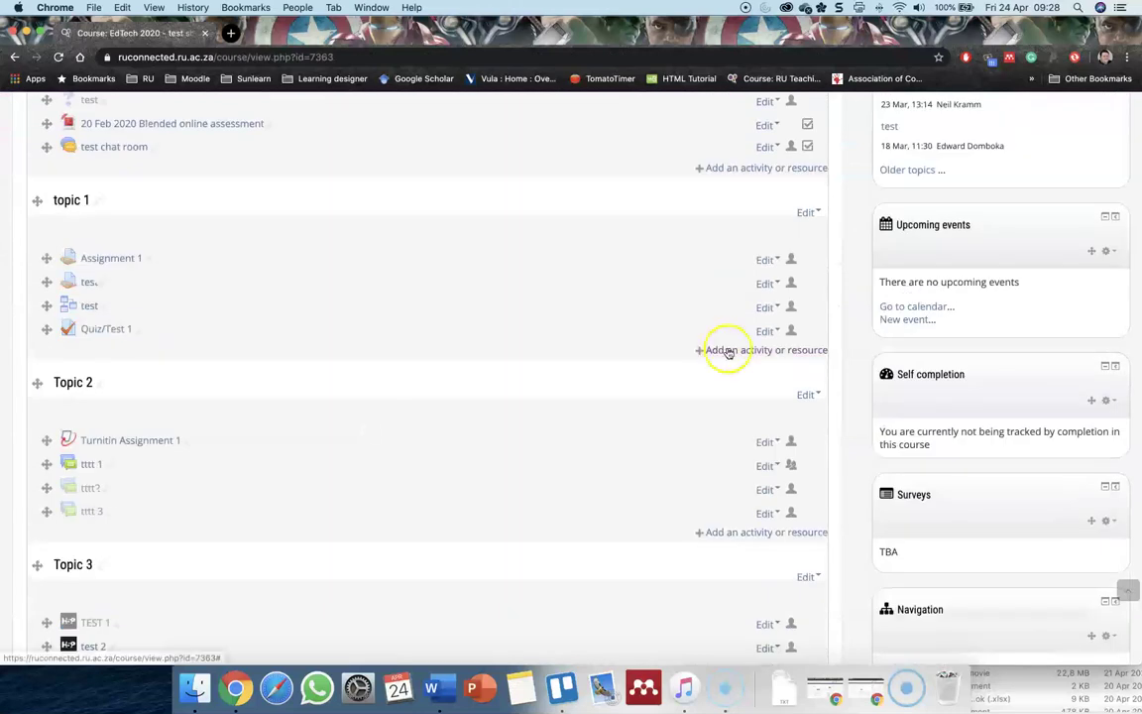
scroll(478, 379, down, 1)
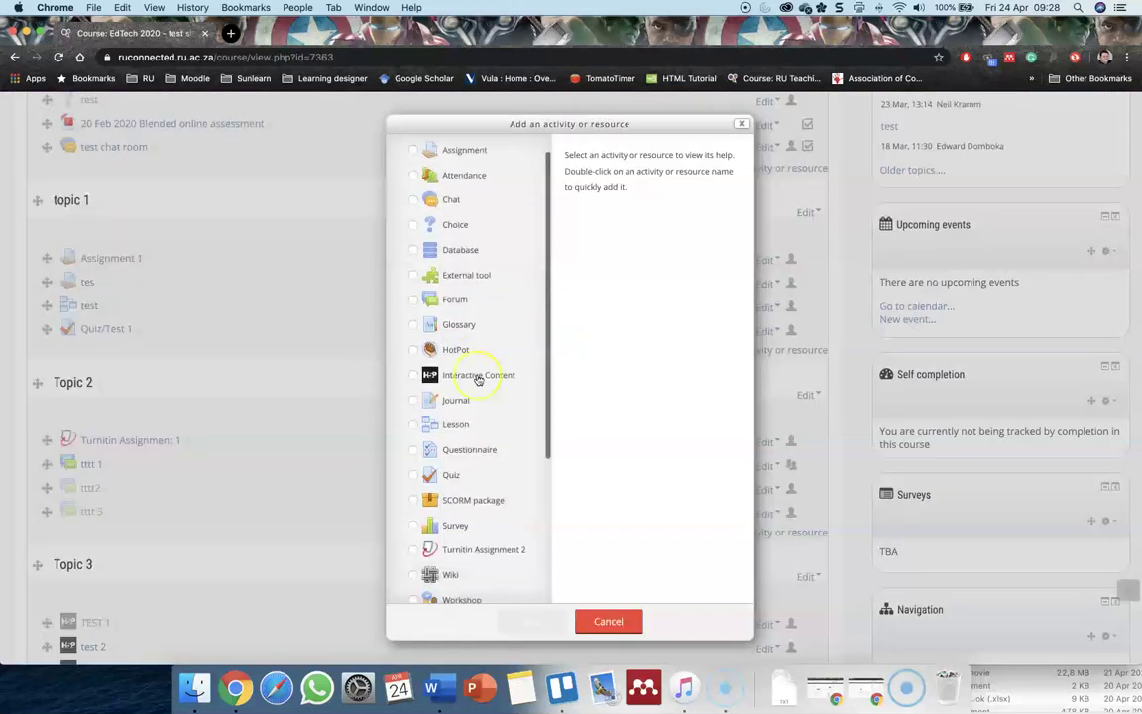
scroll(478, 380, down, 3)
click(449, 385)
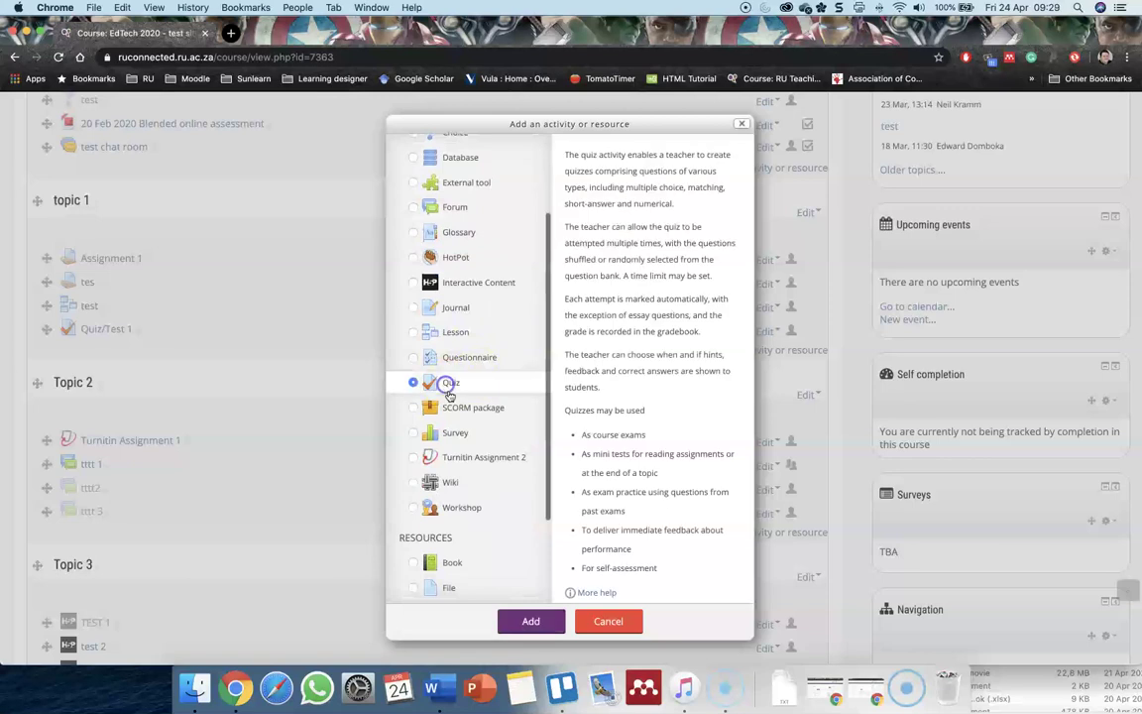
click(529, 621)
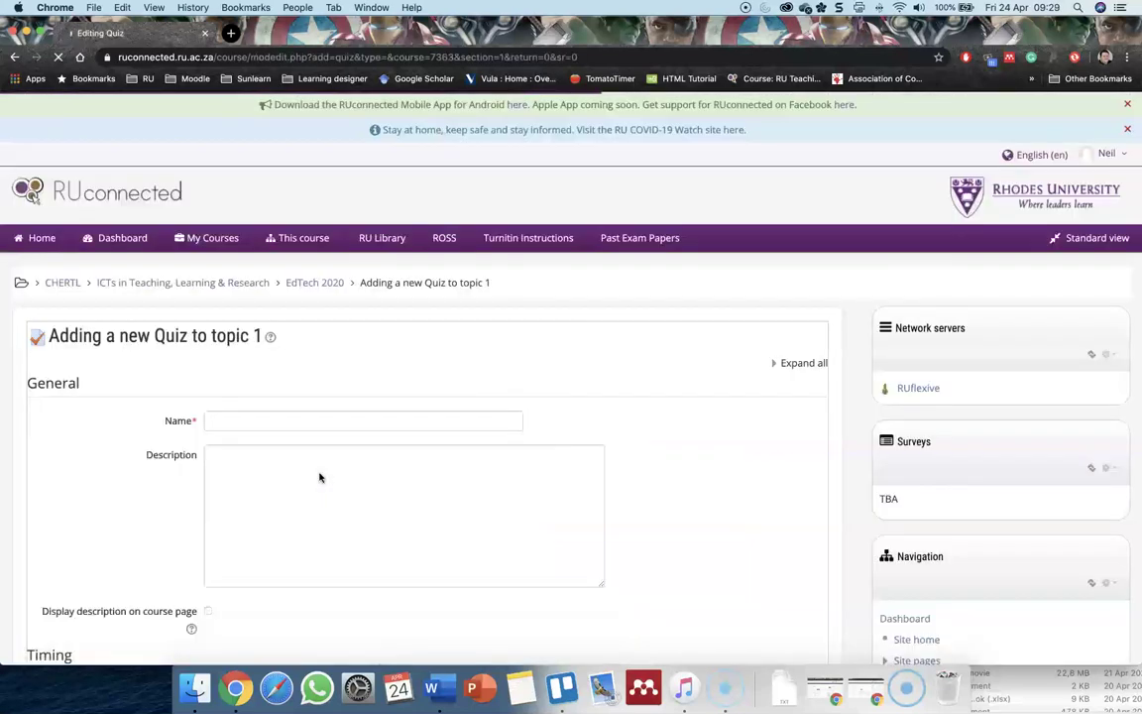
Name the new quiz "test" and save it, returning to the course page.
click(229, 423)
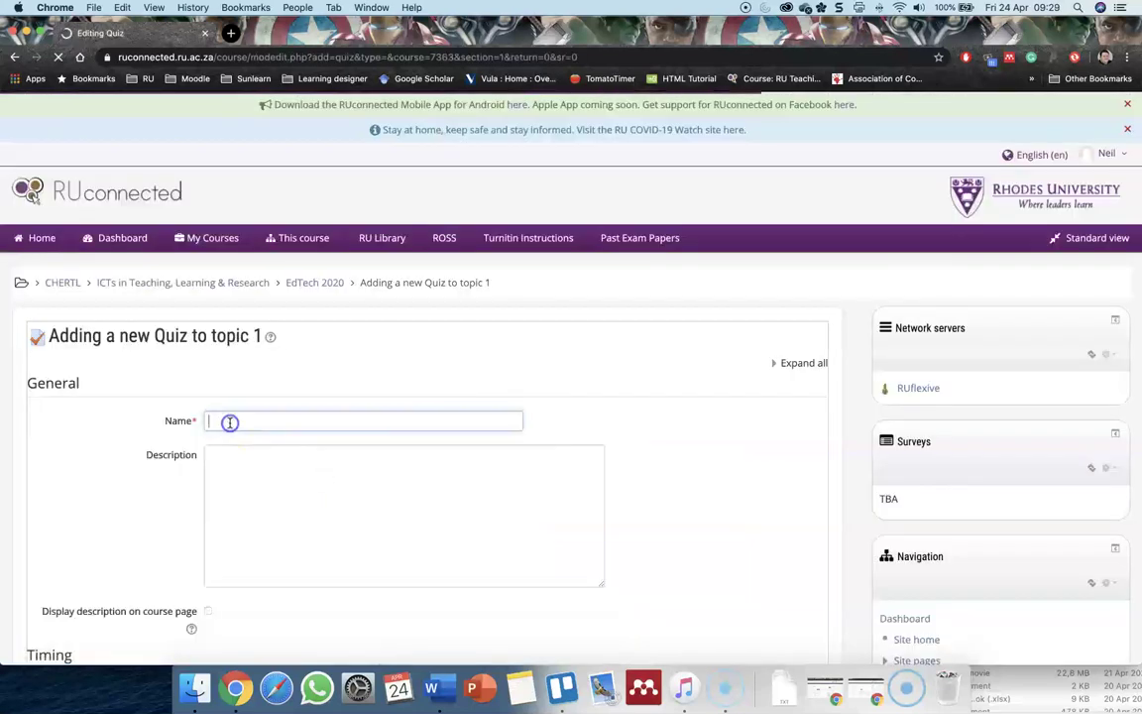
text(tes)
scroll(229, 422, down, 5)
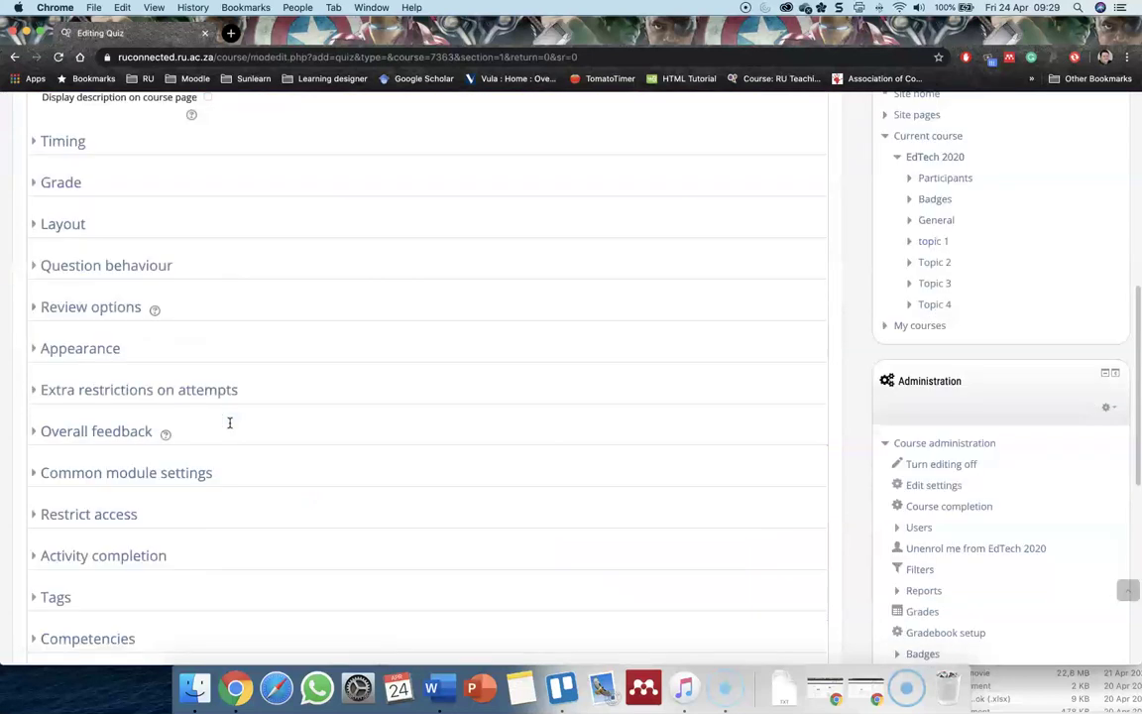
text(test)
scroll(73, 464, down, 2)
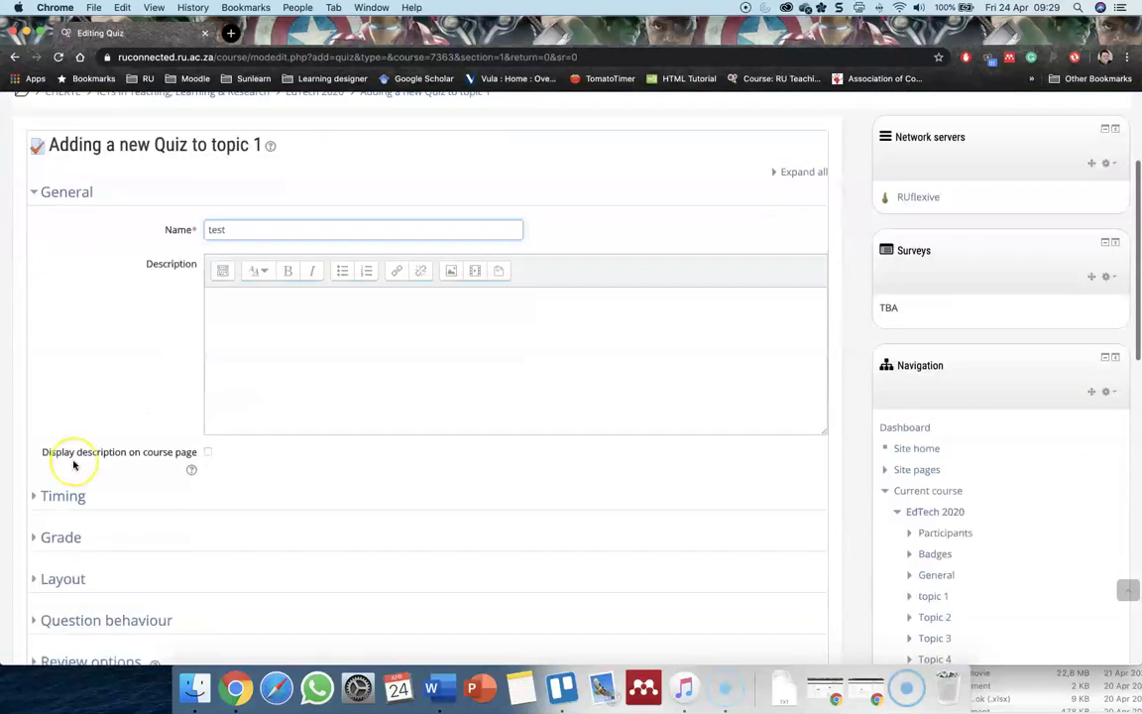
scroll(74, 464, down, 5)
scroll(89, 456, down, 3)
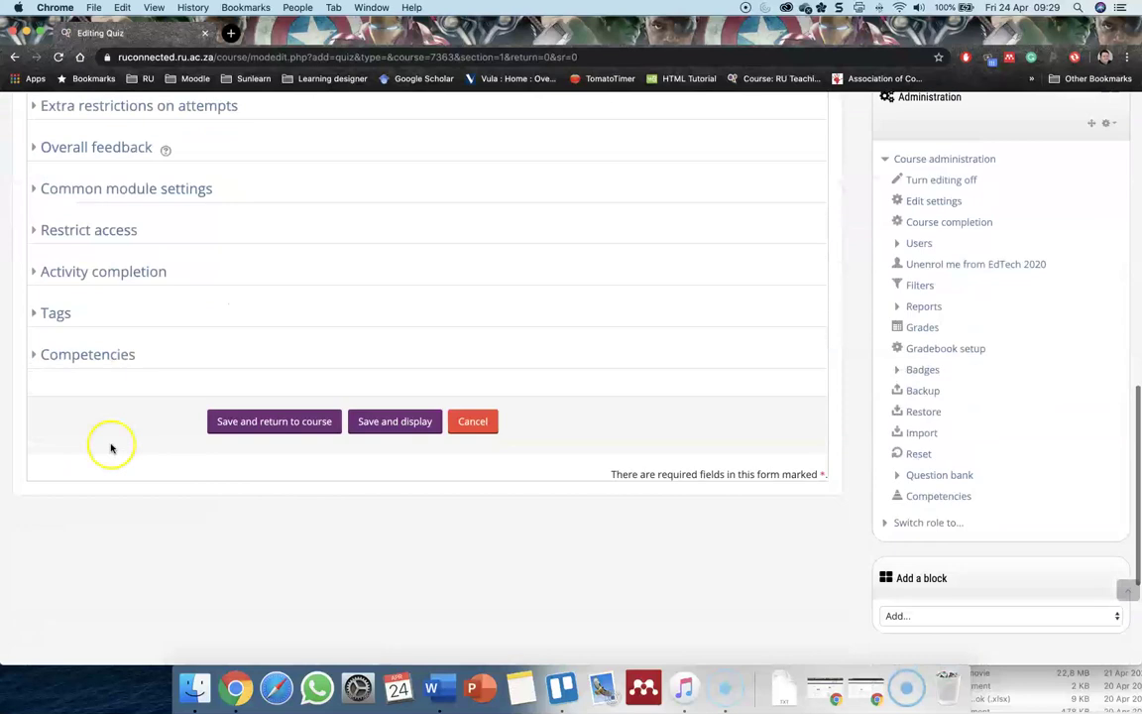
click(249, 421)
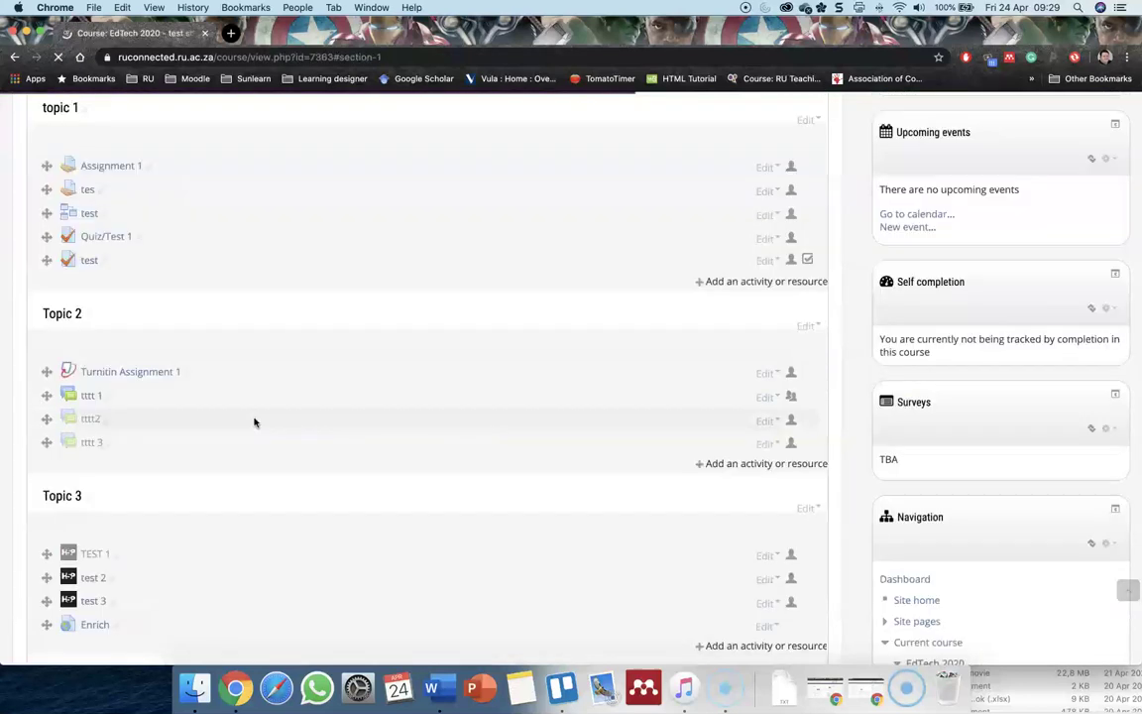
Open the new test quiz under topic 1 and go to its question editing page.
click(188, 379)
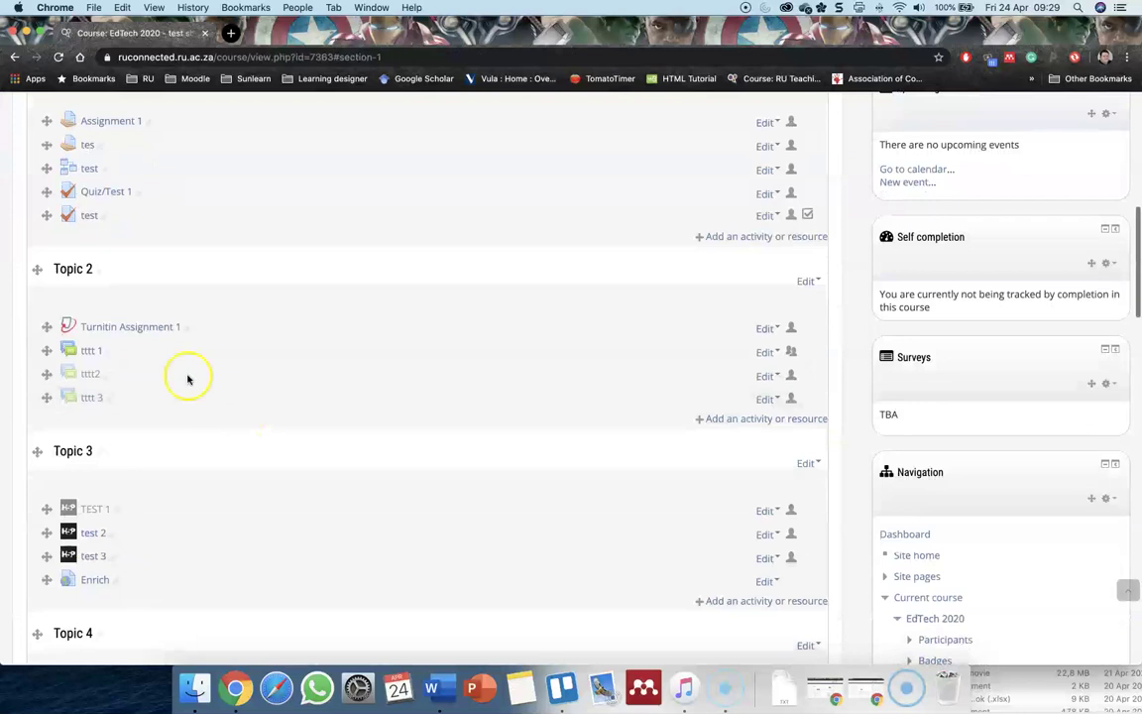
click(81, 215)
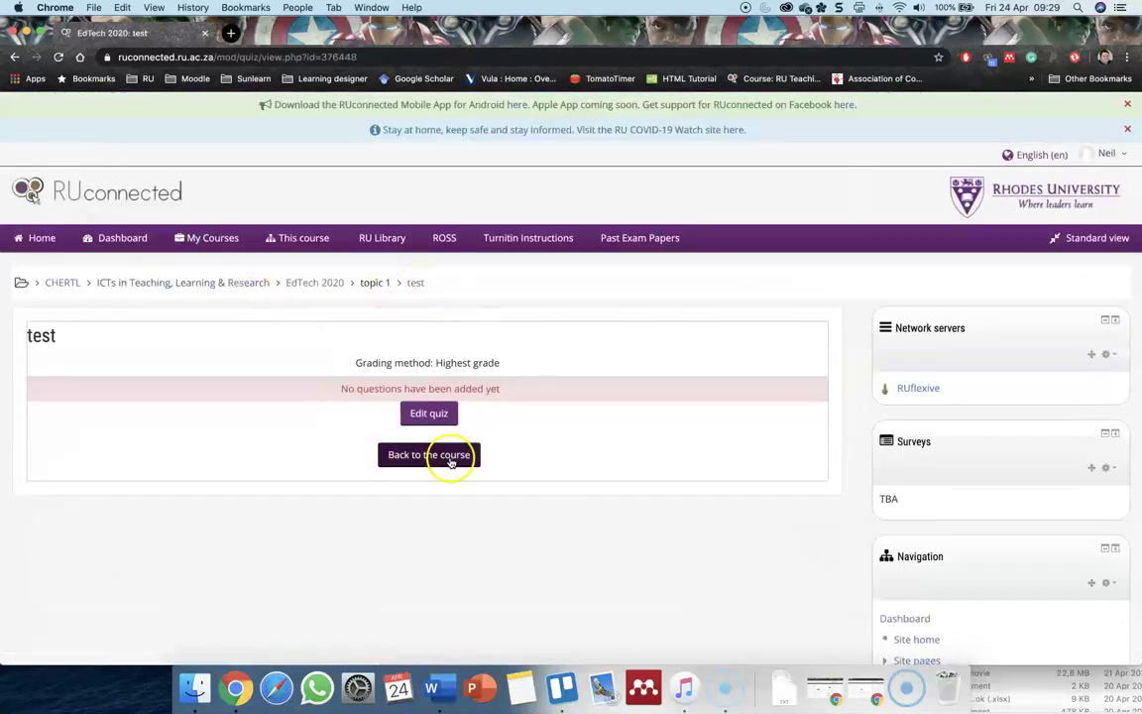
click(433, 415)
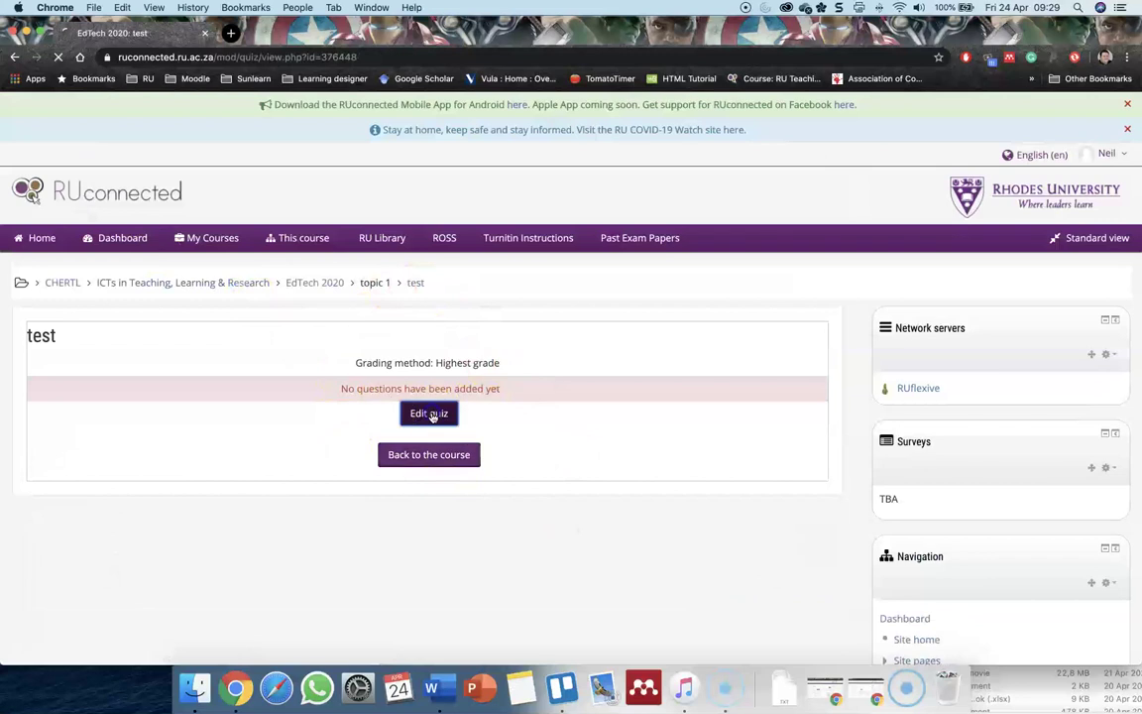
scroll(394, 483, down, 1)
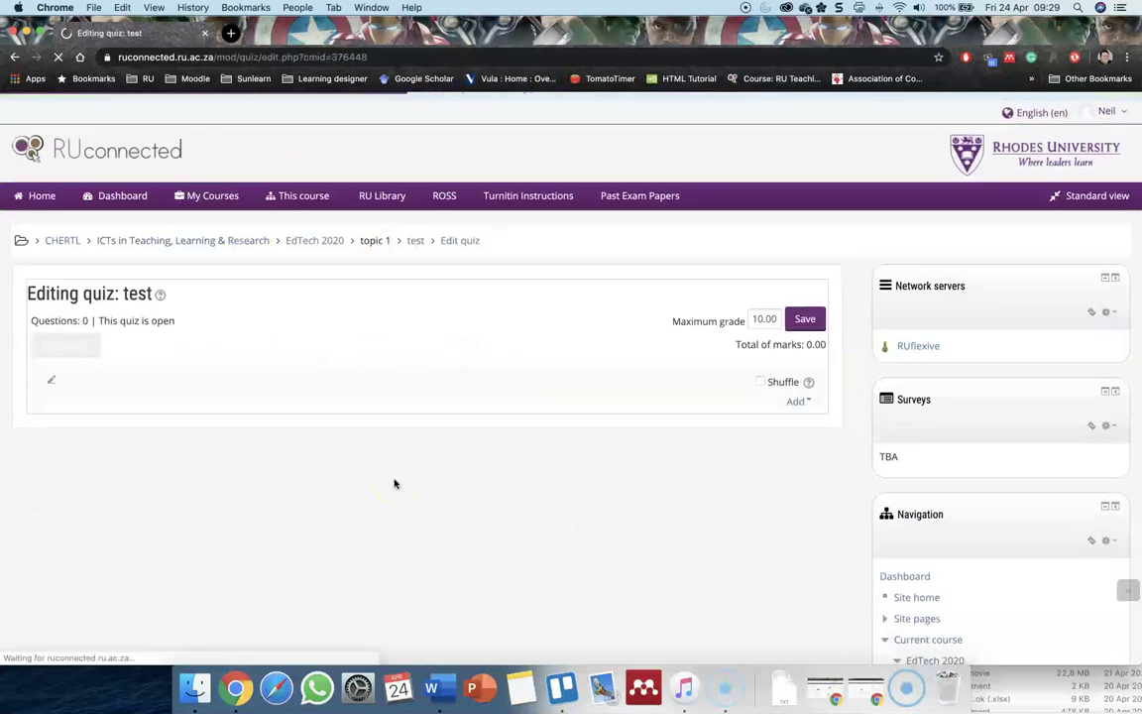
Start adding questions from the question bank to the empty quiz.
click(798, 402)
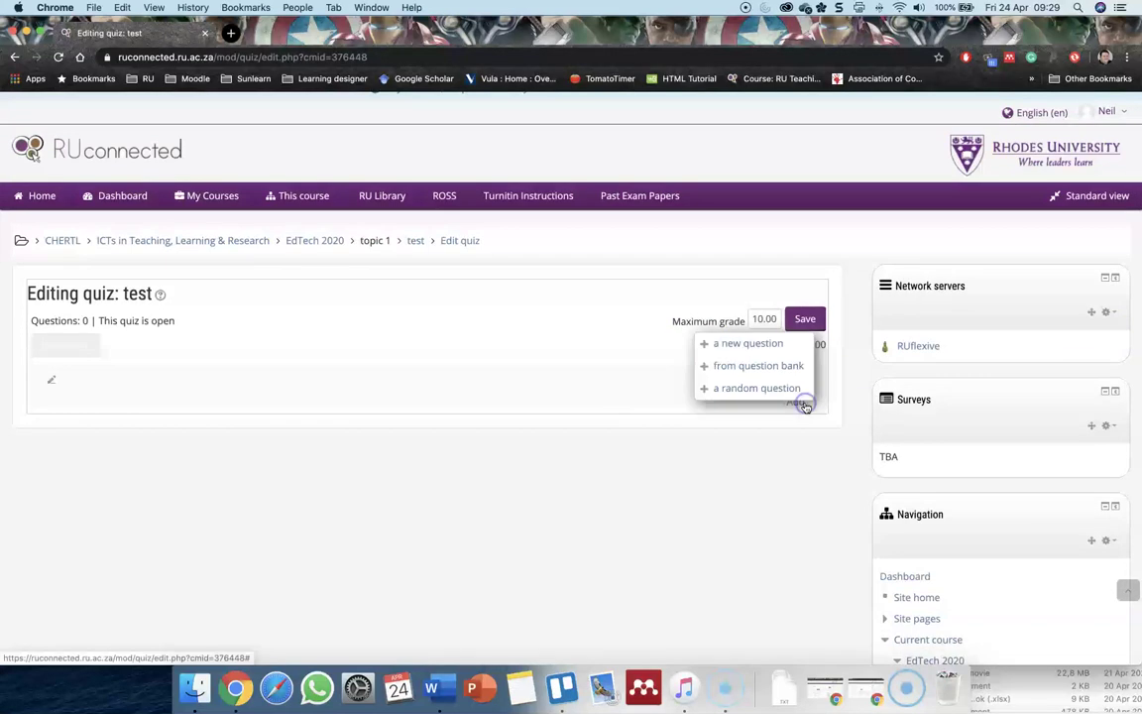
click(733, 374)
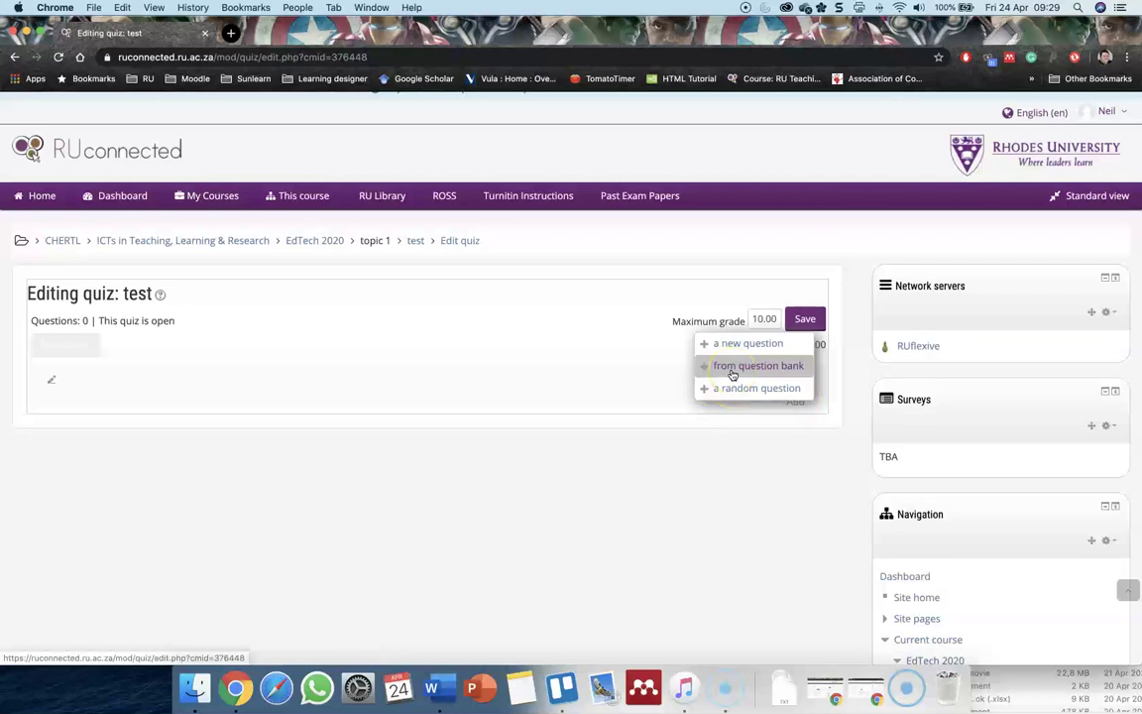
click(742, 386)
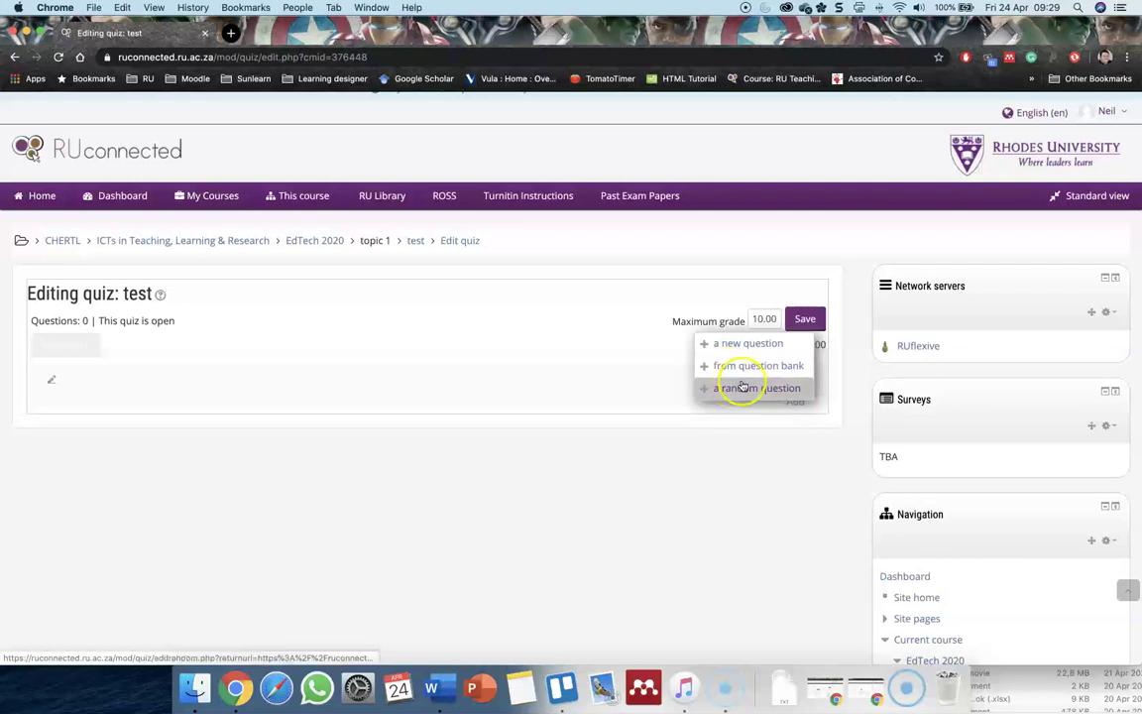
click(742, 383)
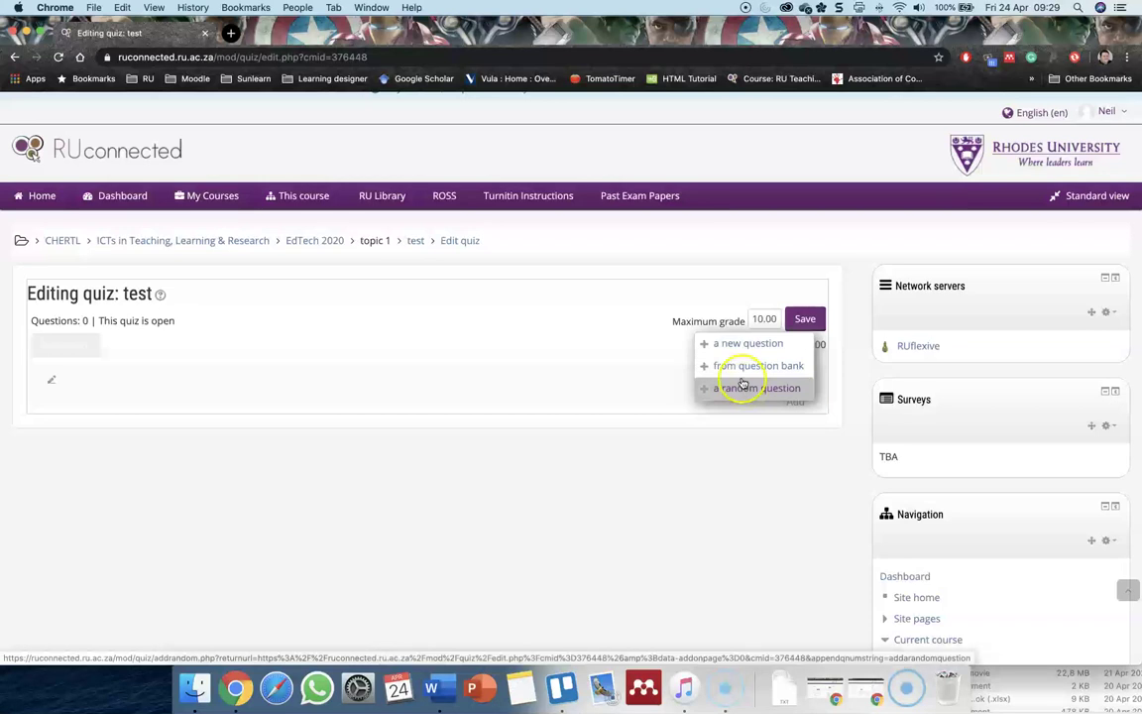
click(742, 377)
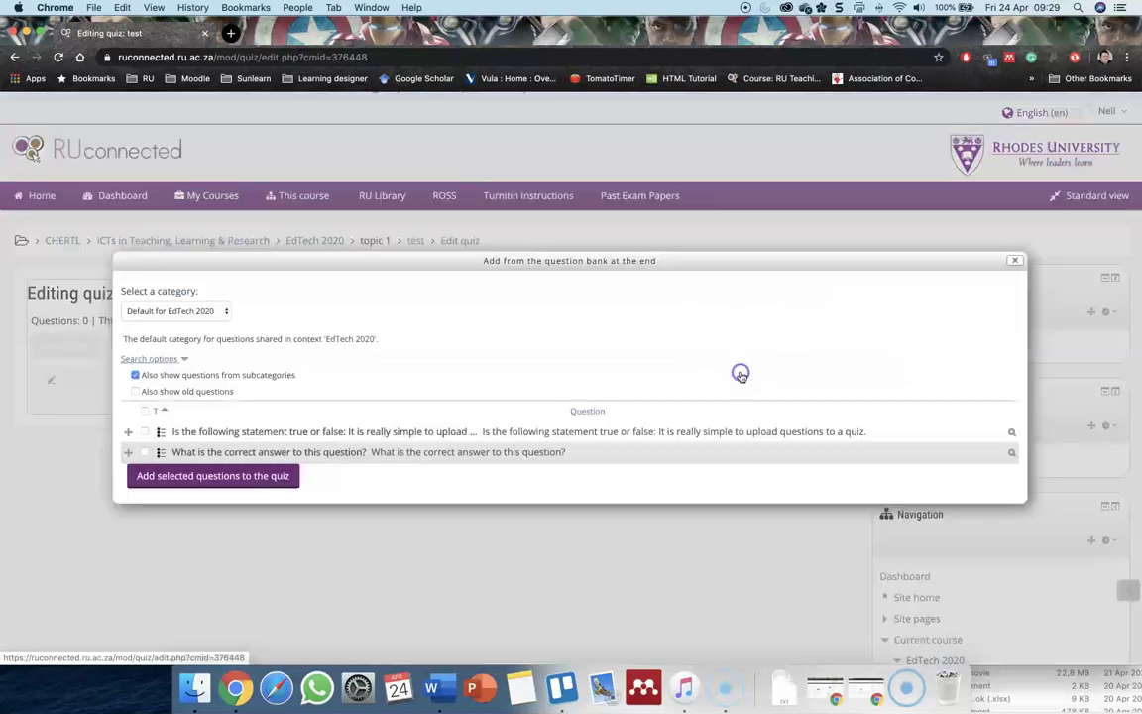
click(297, 413)
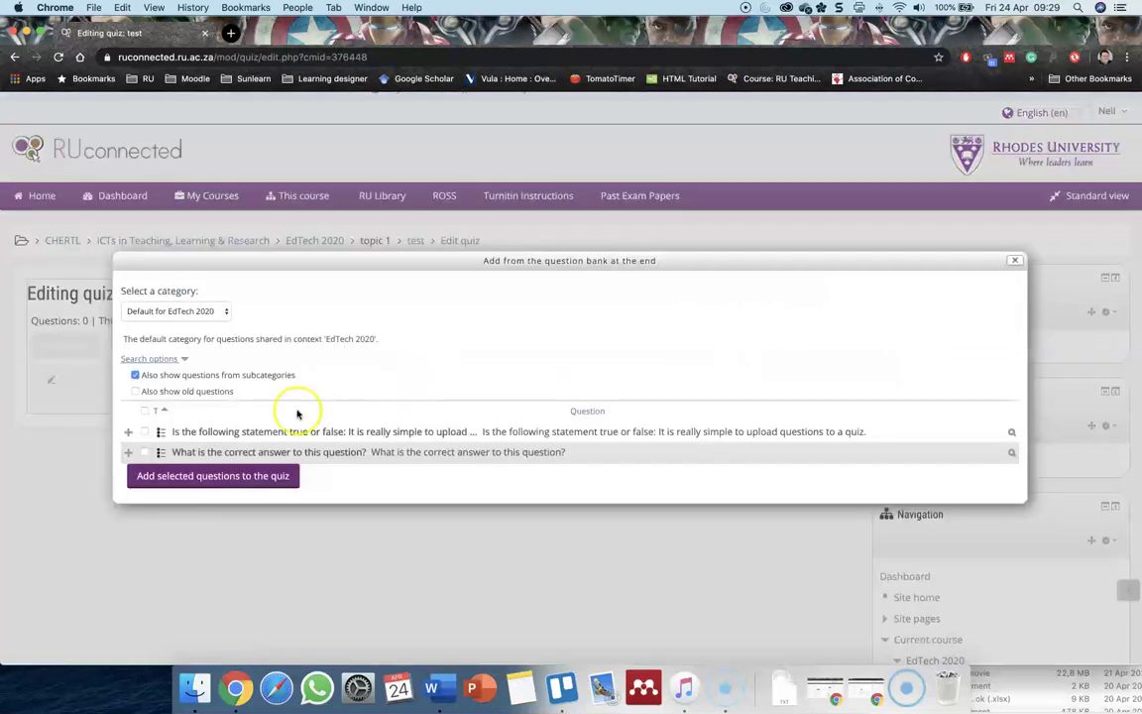
Set the question bank category to Quiz of quizes for choosing the questions.
click(203, 313)
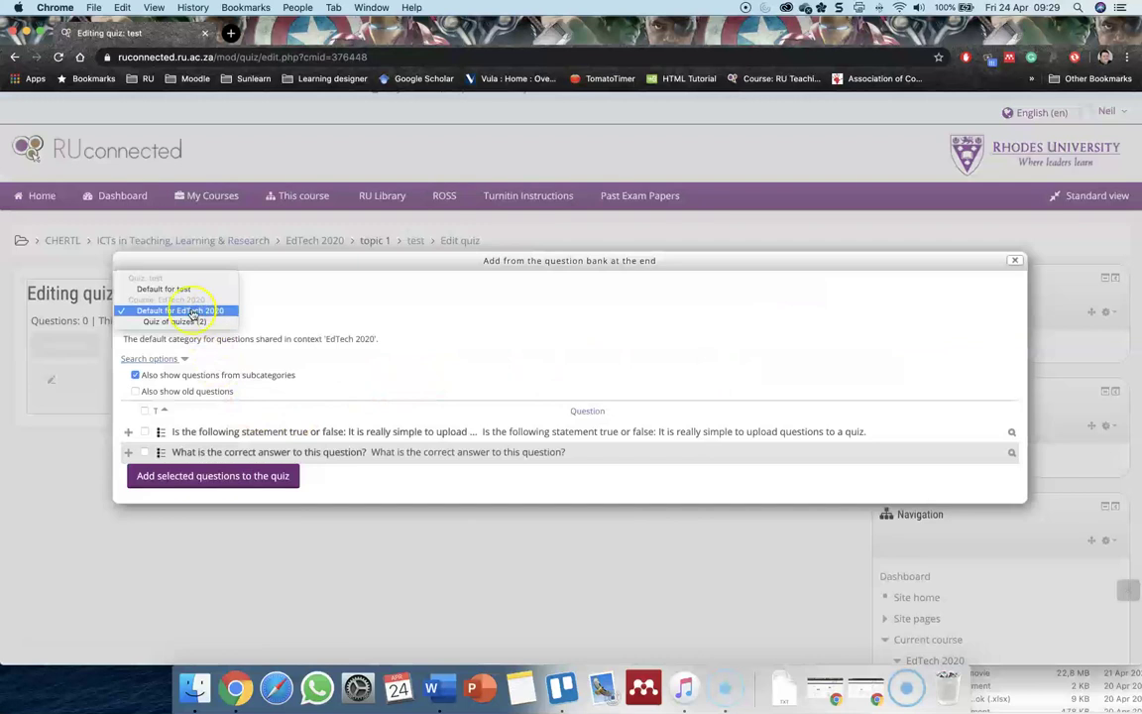
click(320, 312)
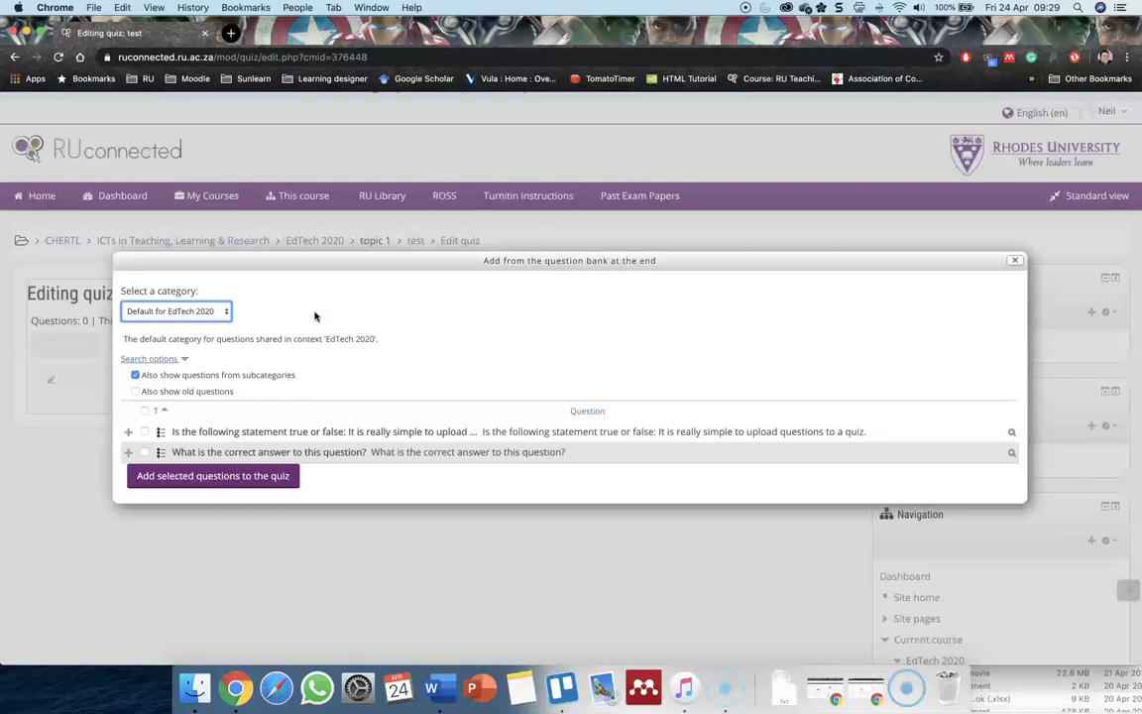
click(295, 425)
click(213, 319)
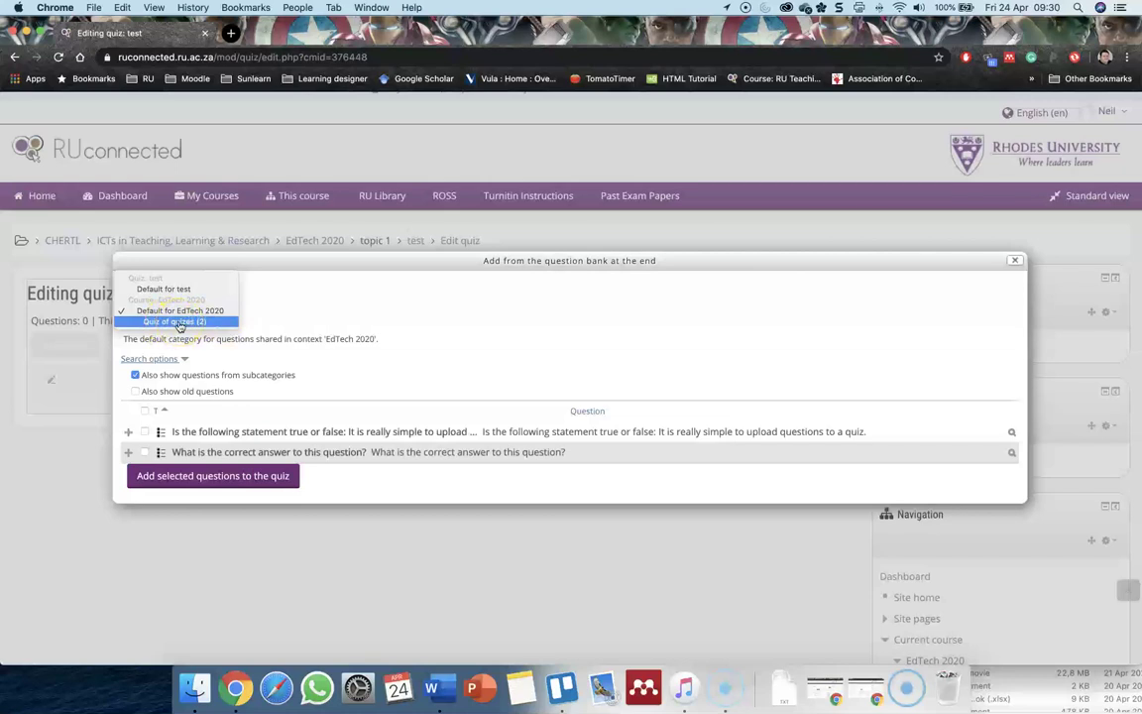
click(163, 326)
click(164, 322)
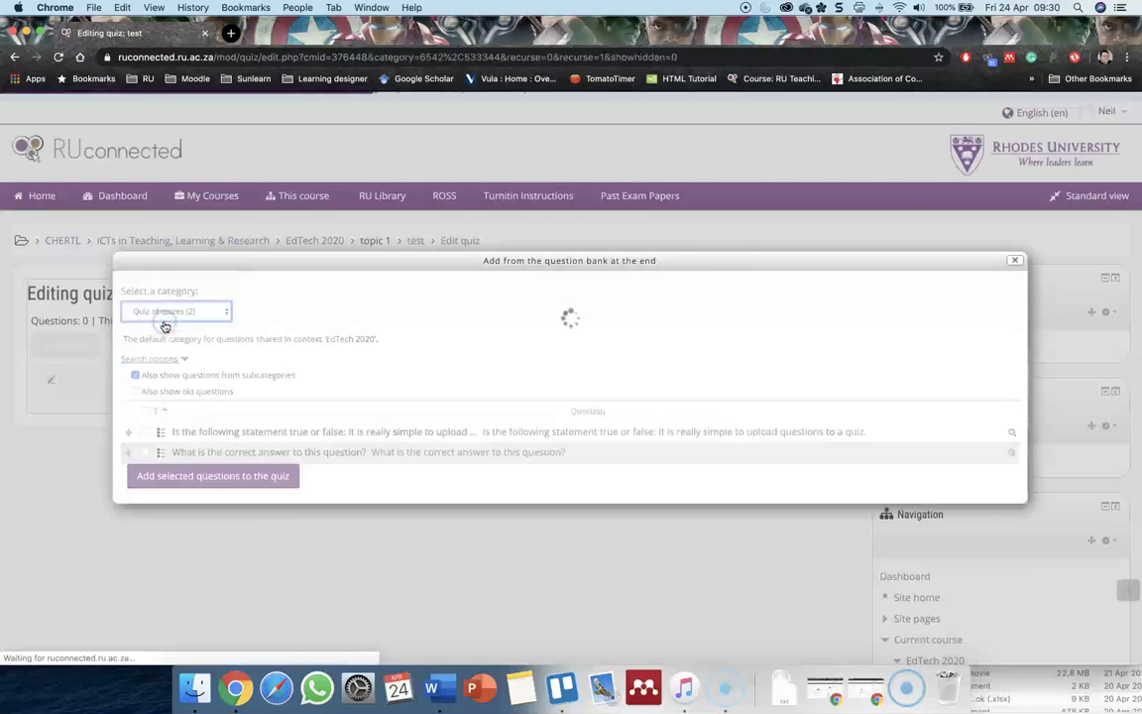
Select all questions in the Quiz of quizes category and add them to the quiz.
click(282, 389)
click(172, 433)
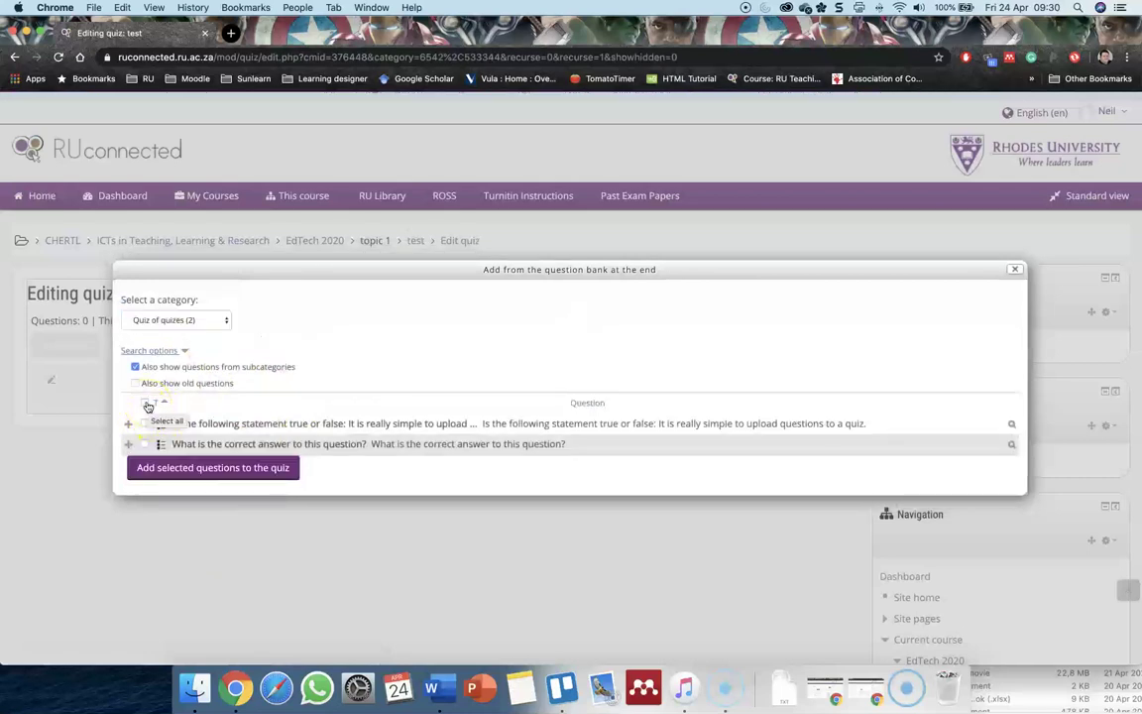
click(145, 403)
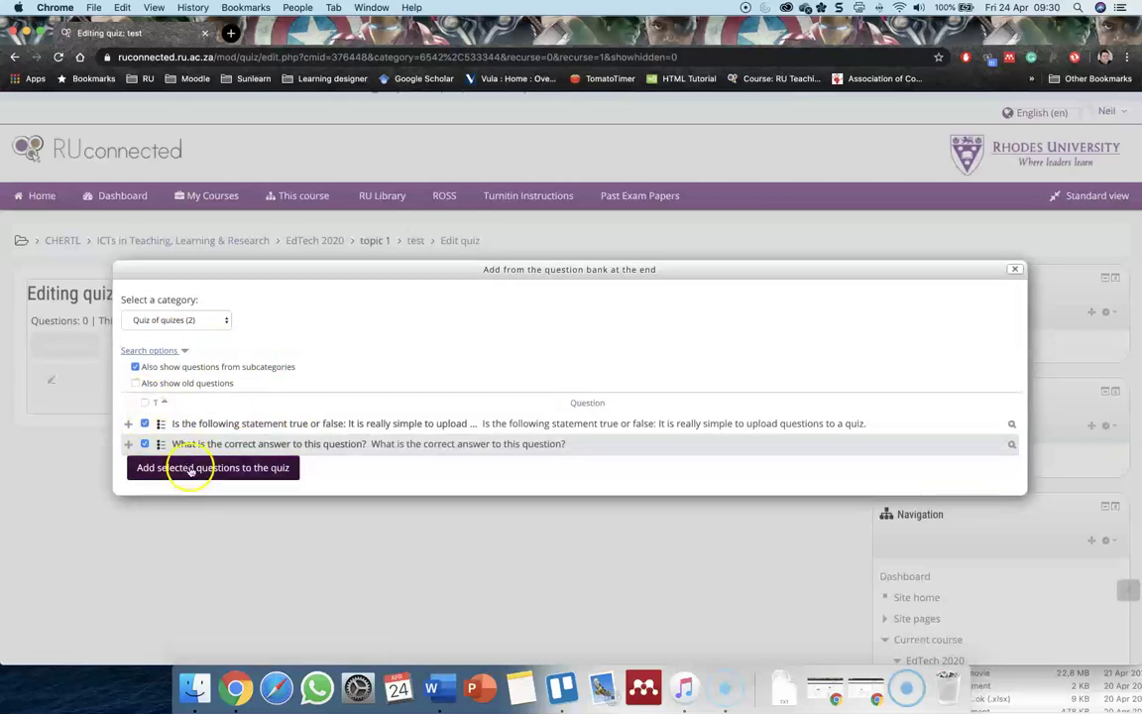
click(203, 468)
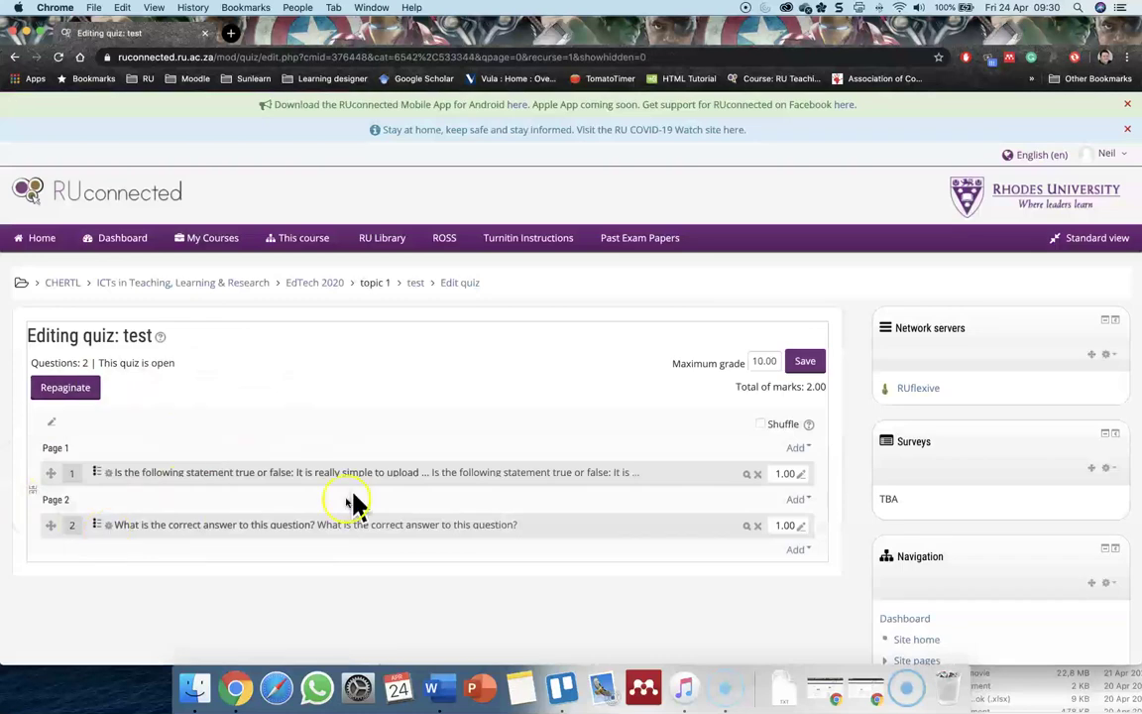
Add 1 random question from the Quiz of quizes category at the end of the quiz and save the quiz.
click(799, 549)
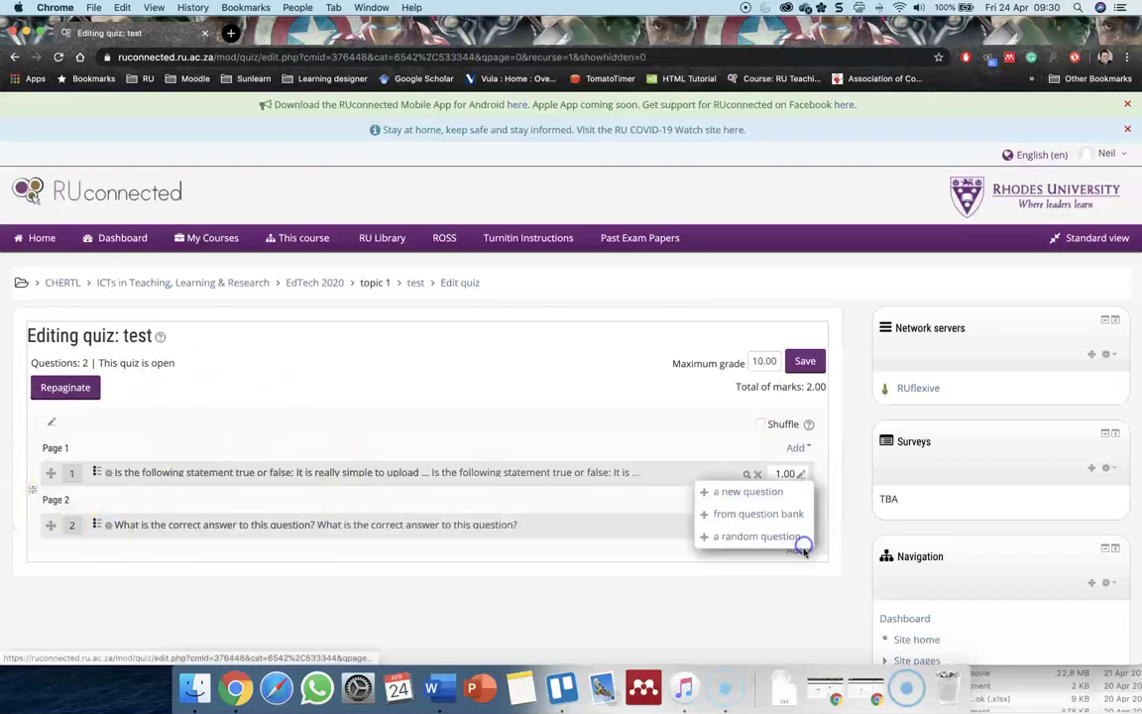
click(775, 539)
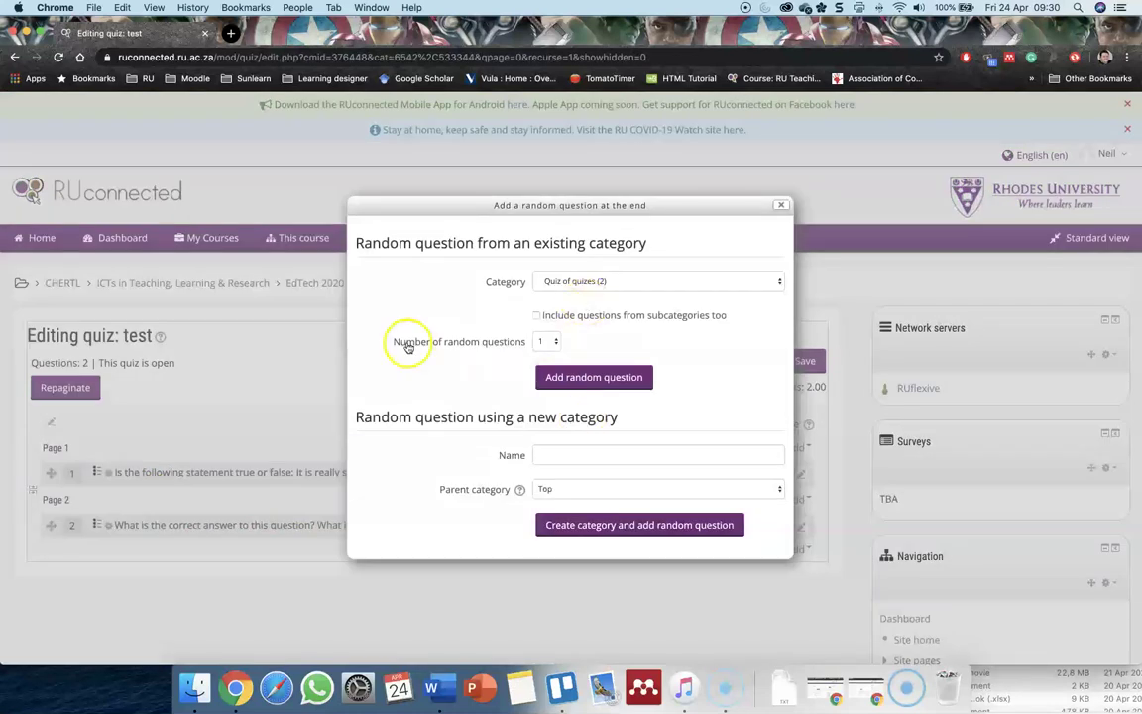
click(575, 379)
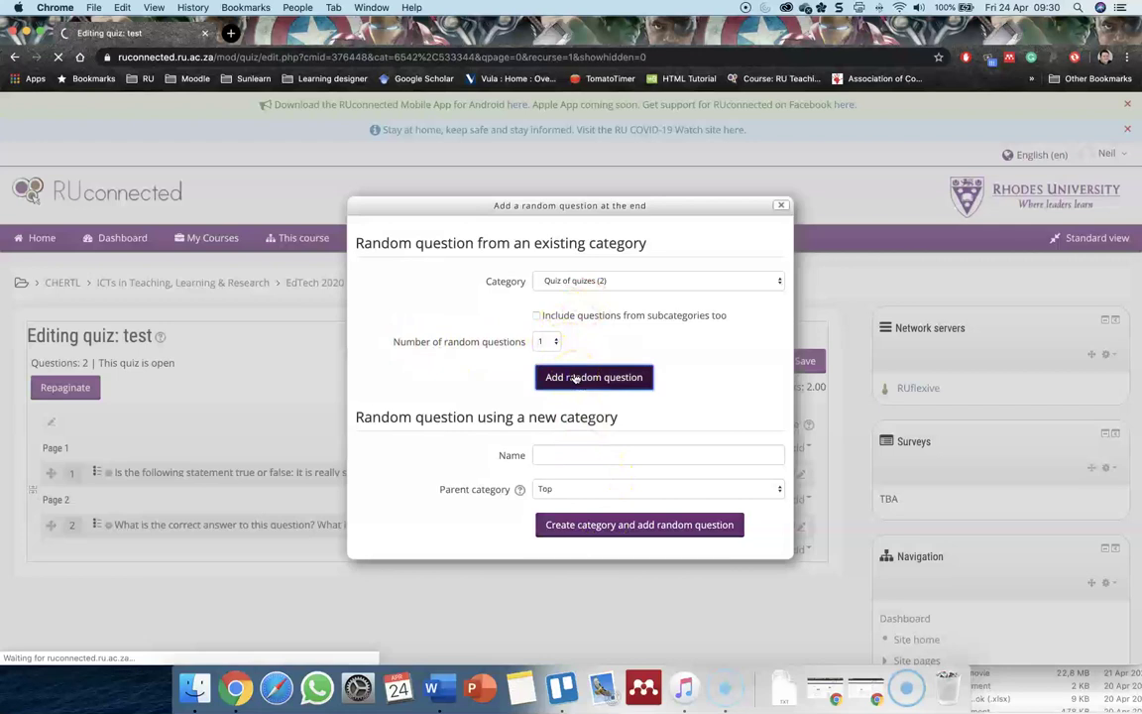
scroll(128, 502, down, 2)
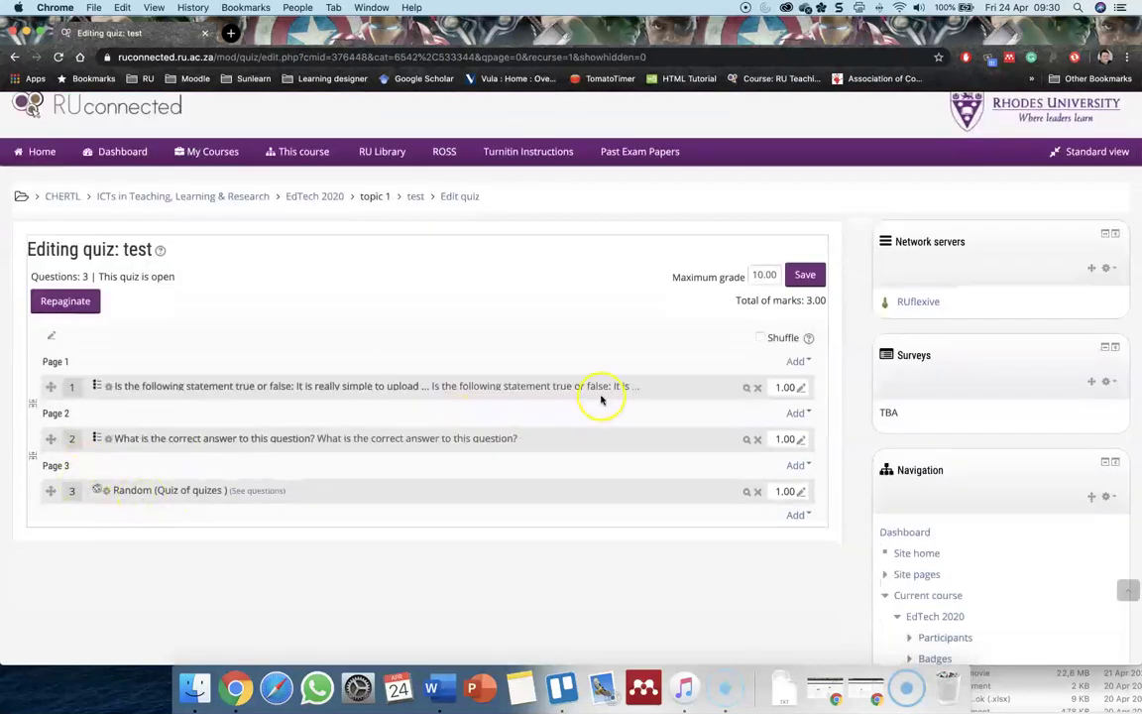
click(802, 277)
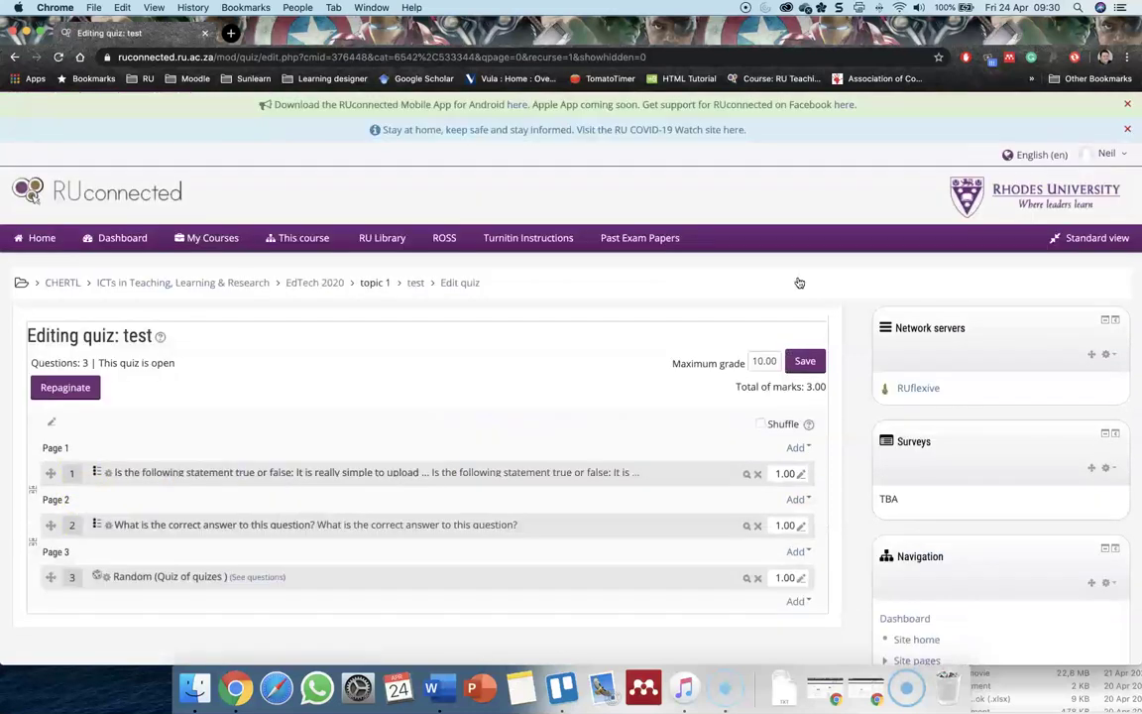
click(782, 293)
click(24, 638)
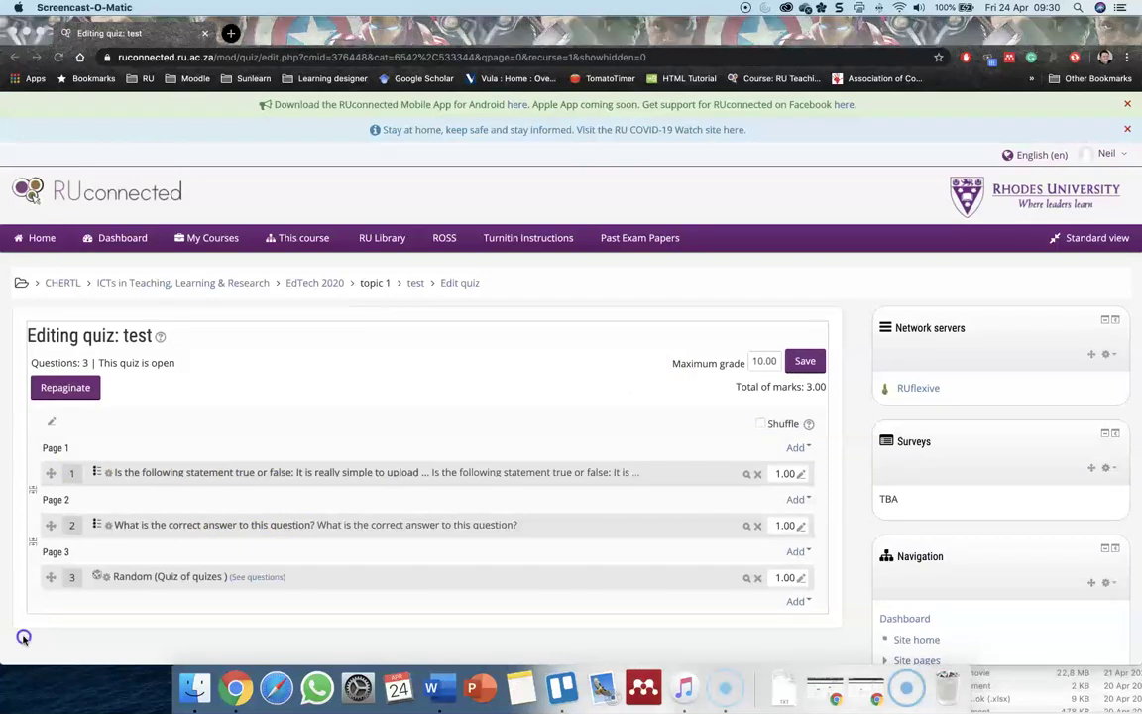